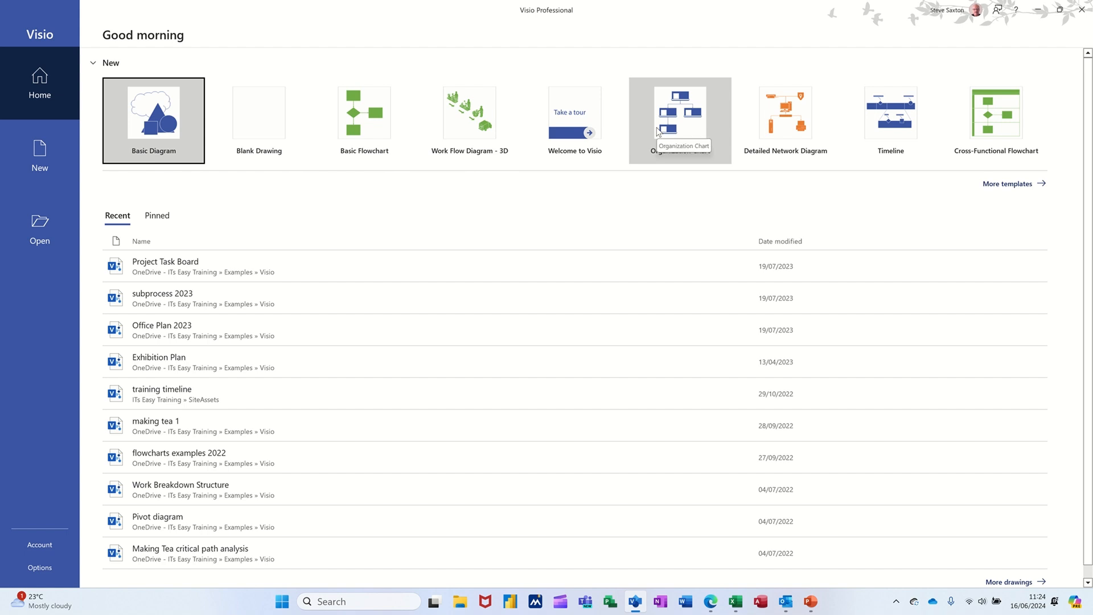
Step: Browse the new-drawing templates suggested for Network and Flowcharts, returning to the main template list
{"action": "left_click", "coordinate": [37, 154]}
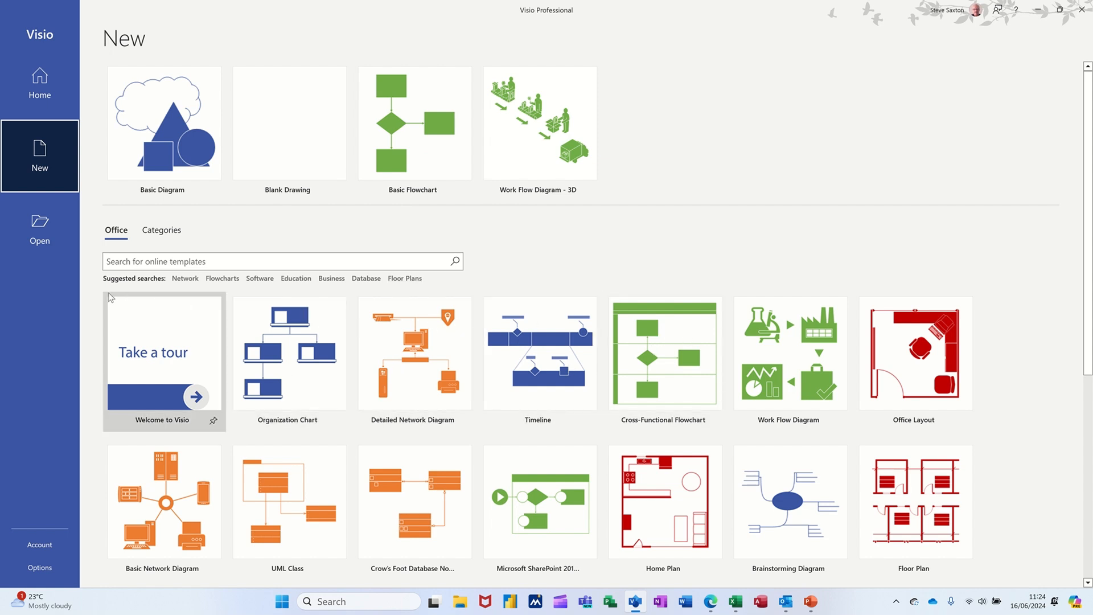
{"action": "left_click", "coordinate": [183, 278]}
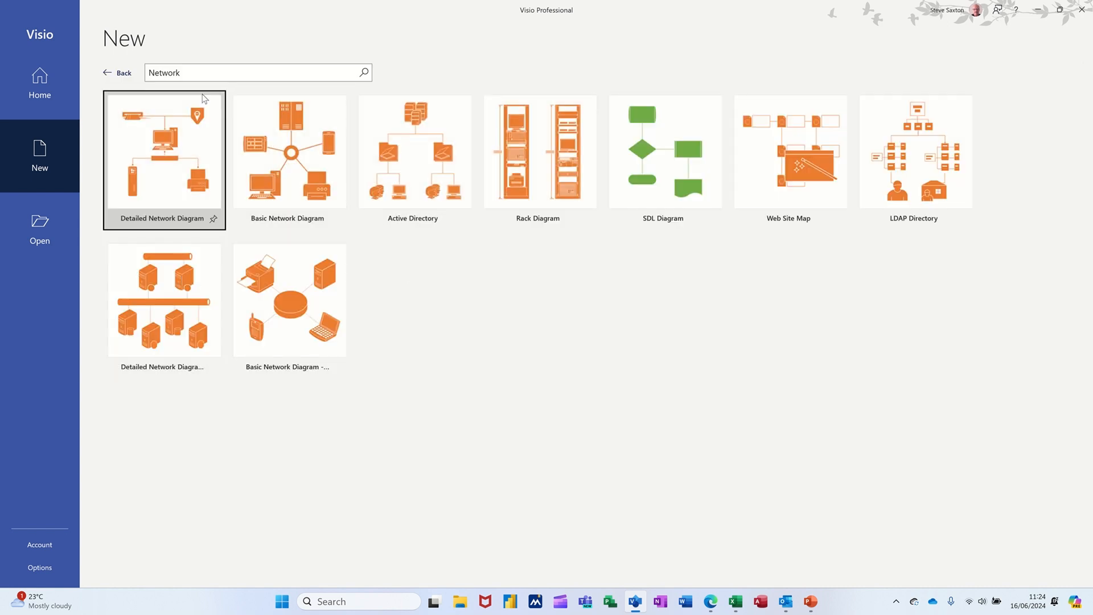
{"action": "left_click", "coordinate": [123, 77]}
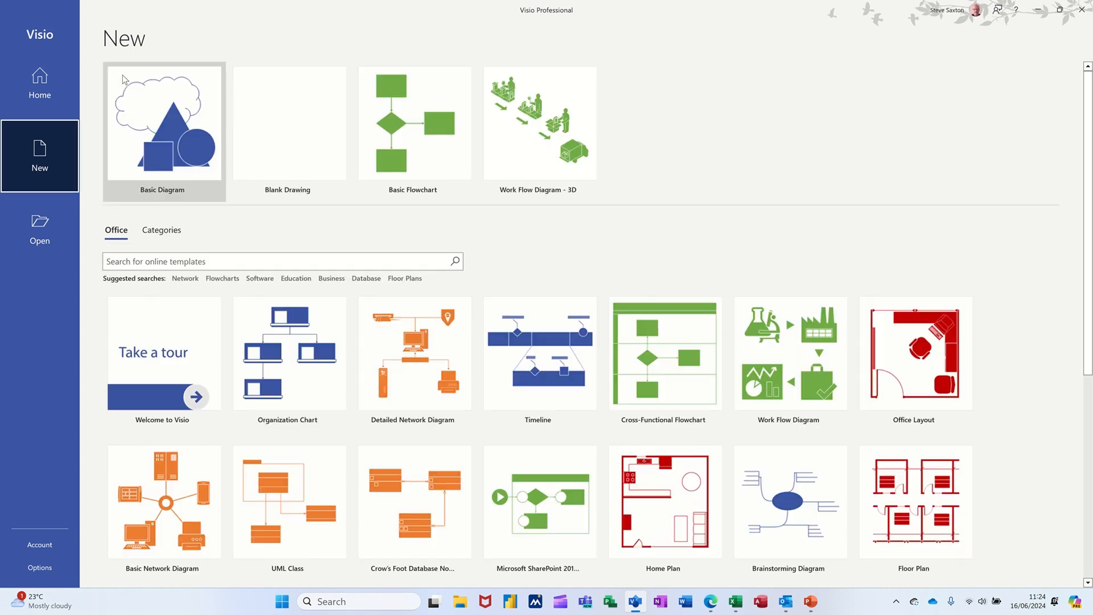
{"action": "left_click", "coordinate": [224, 279]}
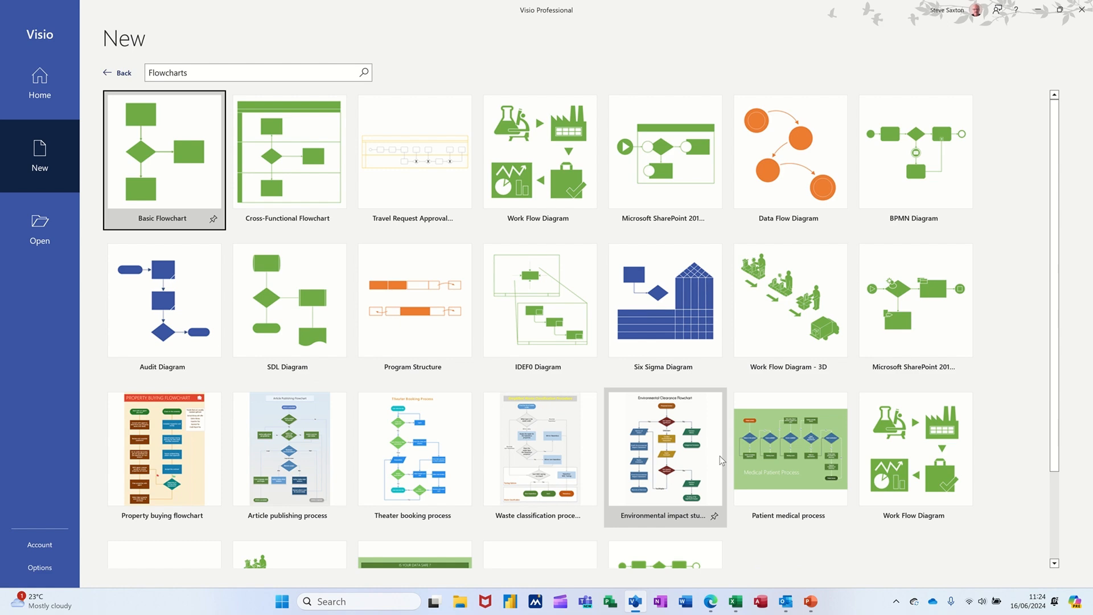
{"action": "scroll", "coordinate": [694, 364], "scroll_direction": "down", "scroll_amount": 3}
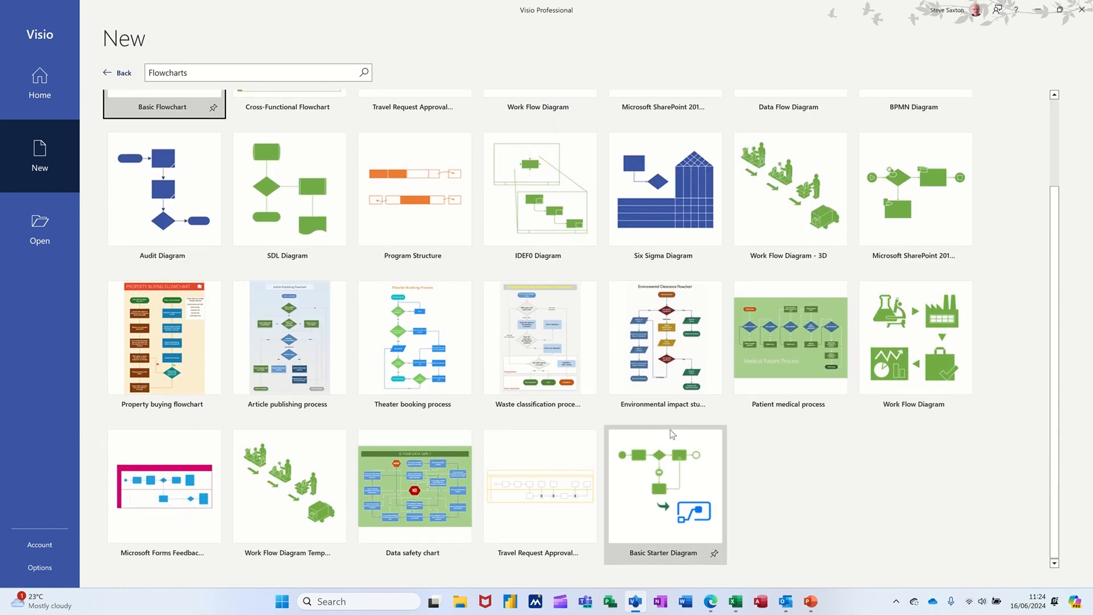
{"action": "scroll", "coordinate": [648, 437], "scroll_direction": "up", "scroll_amount": 3}
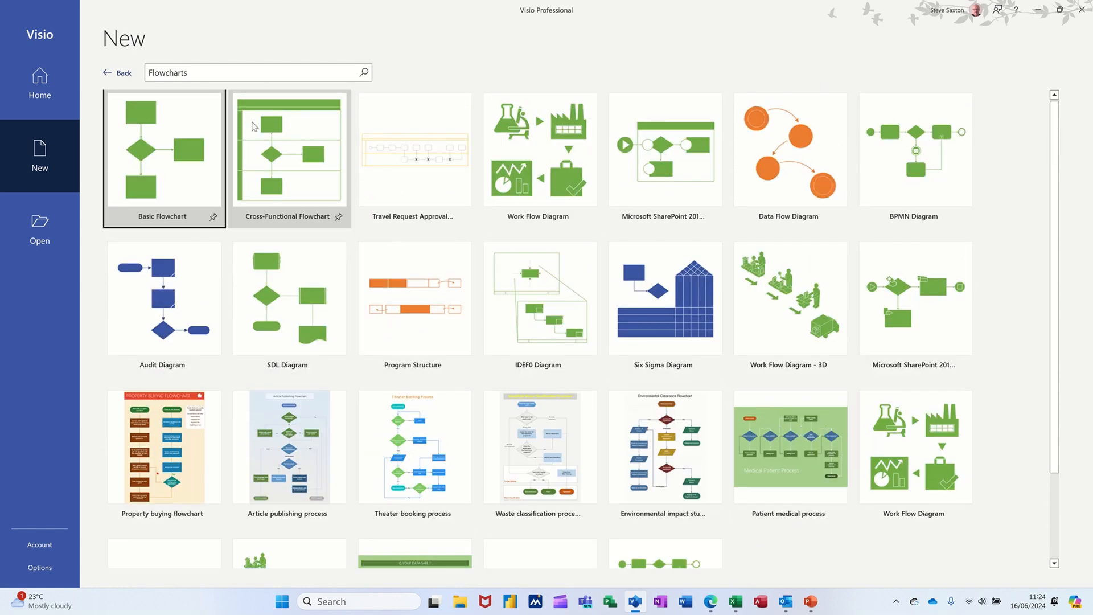
{"action": "left_click", "coordinate": [121, 74]}
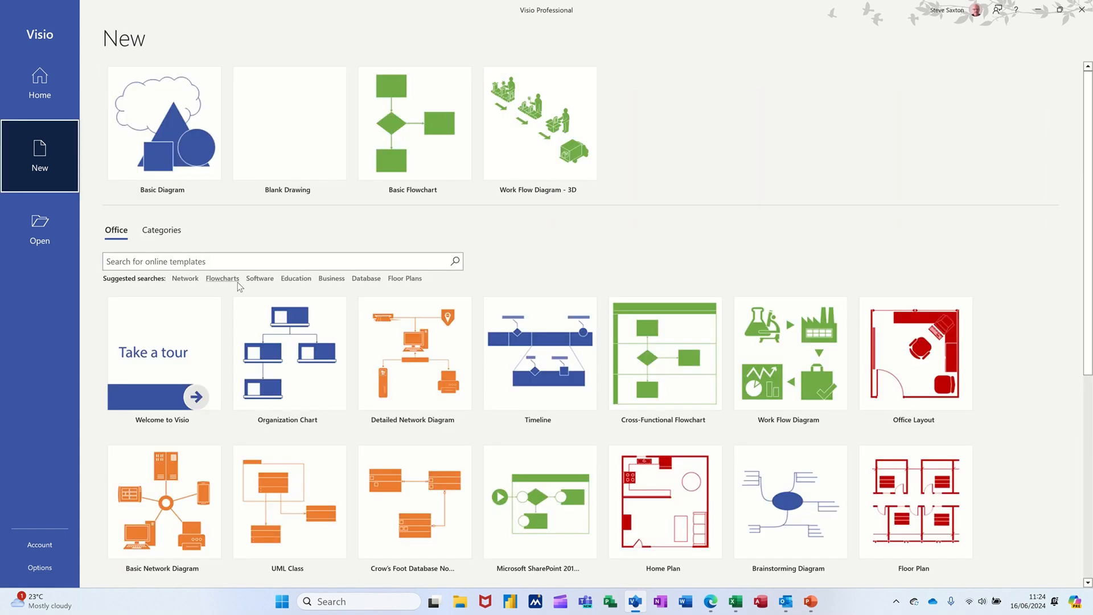
Step: Browse the templates suggested for Software and Business, returning to the main template list
{"action": "left_click", "coordinate": [261, 279]}
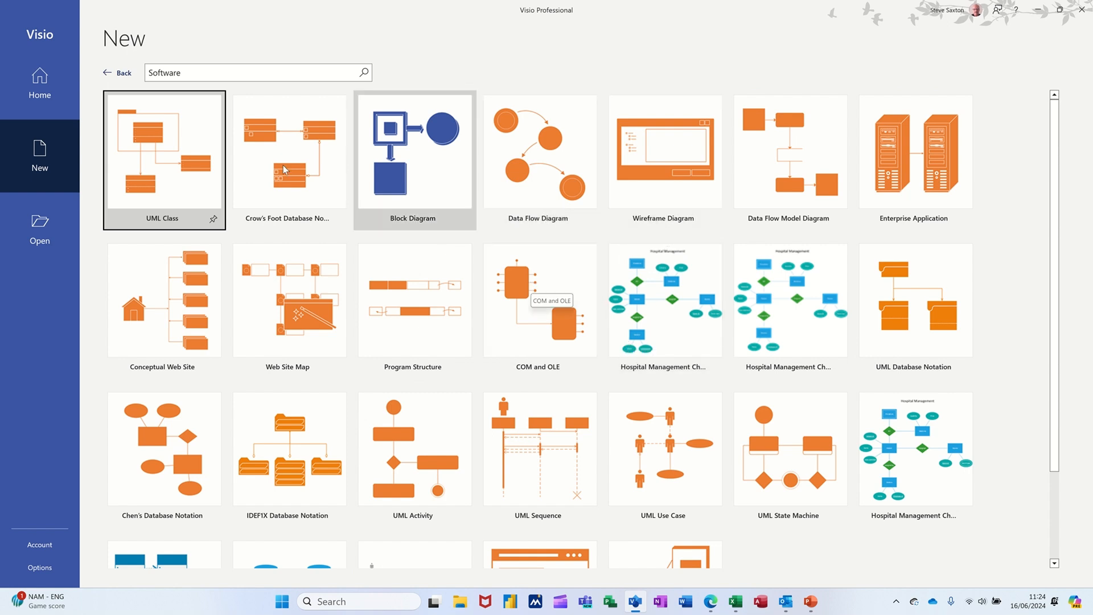
{"action": "left_click", "coordinate": [121, 73]}
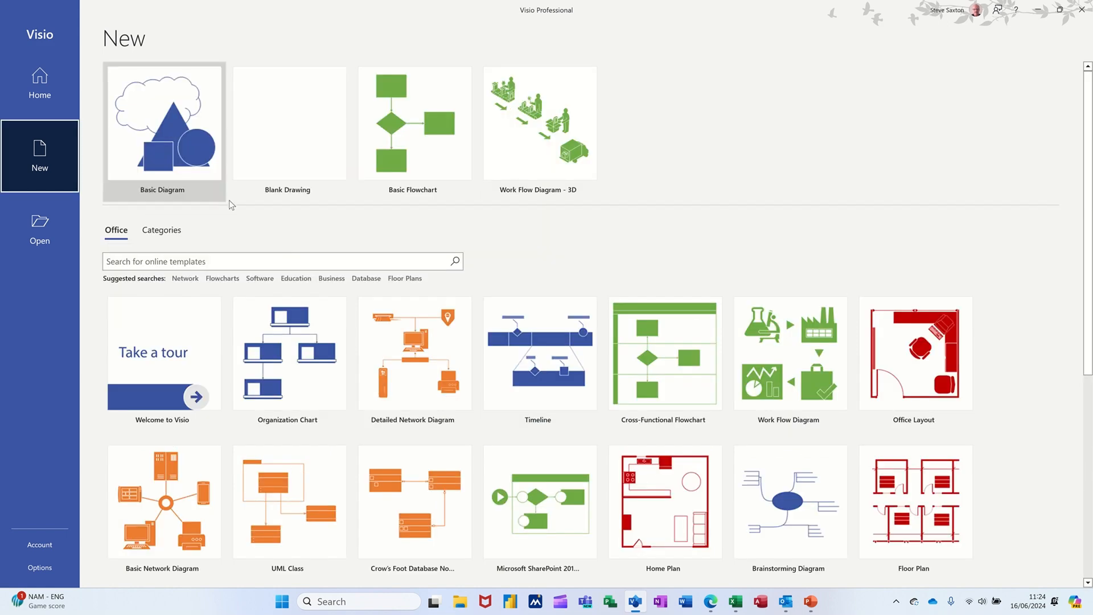
{"action": "left_click", "coordinate": [336, 280]}
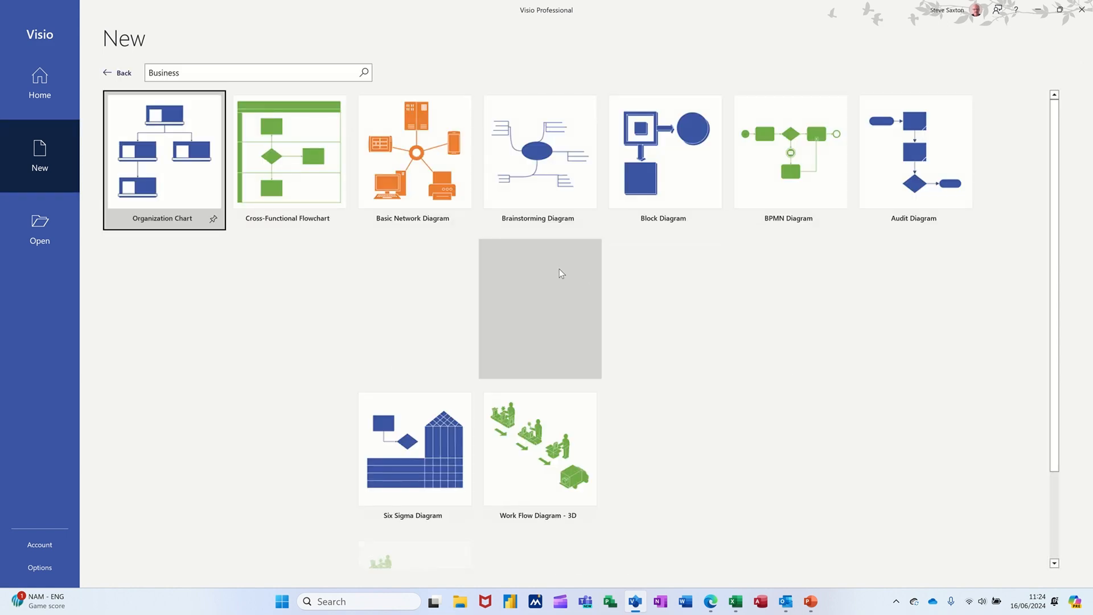
{"action": "scroll", "coordinate": [660, 342], "scroll_direction": "down", "scroll_amount": 3}
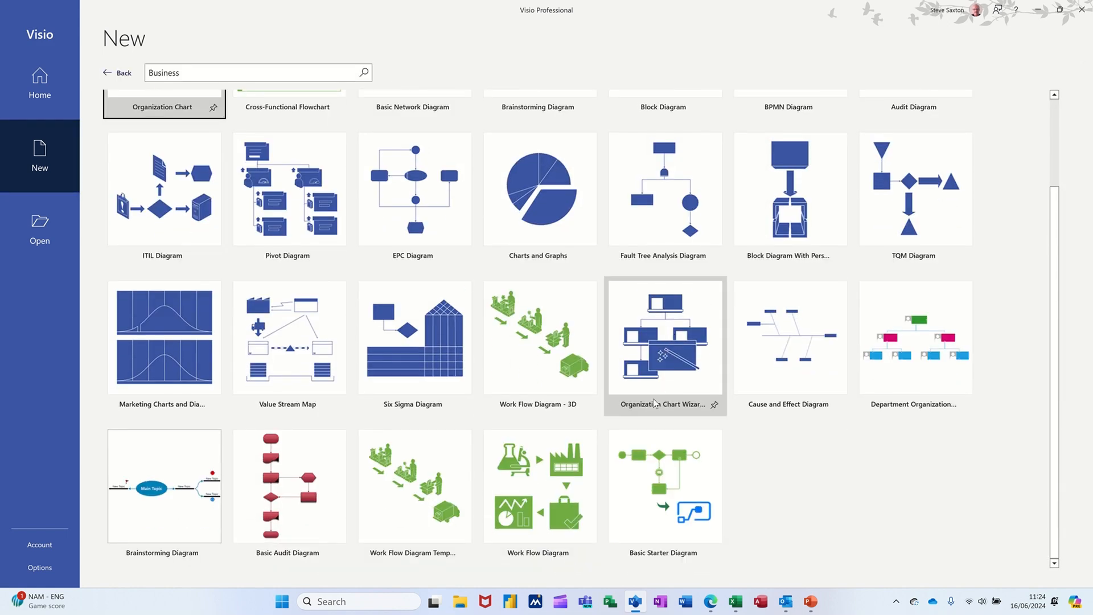
{"action": "scroll", "coordinate": [626, 364], "scroll_direction": "up", "scroll_amount": 3}
{"action": "left_click", "coordinate": [121, 73]}
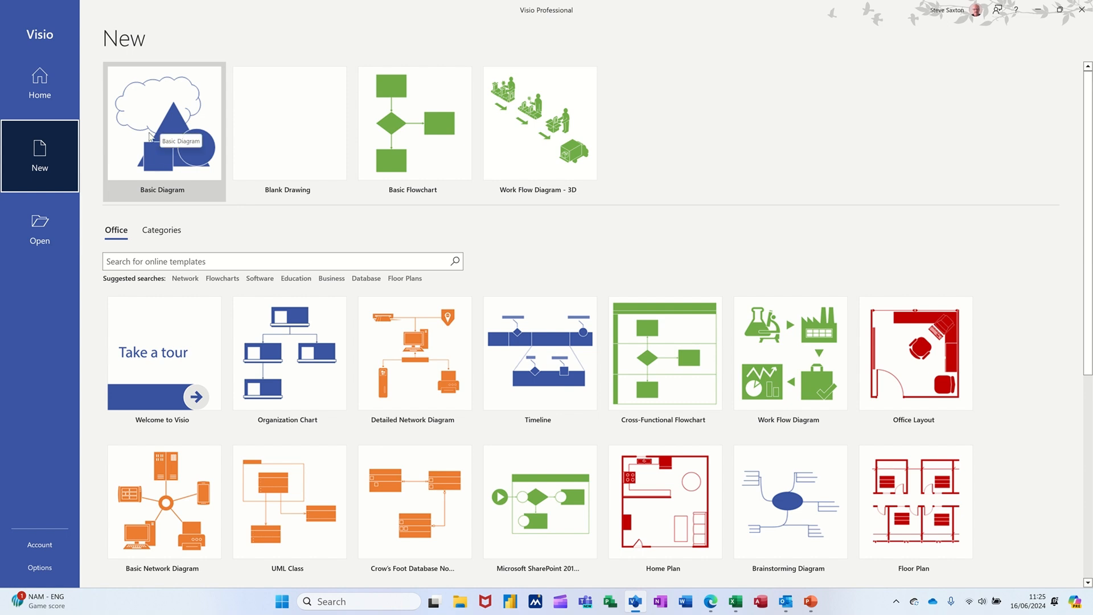
Step: Create a Basic Diagram drawing in metric units and enlarge the stencil list to show all its stencil titles
{"action": "left_click", "coordinate": [154, 135]}
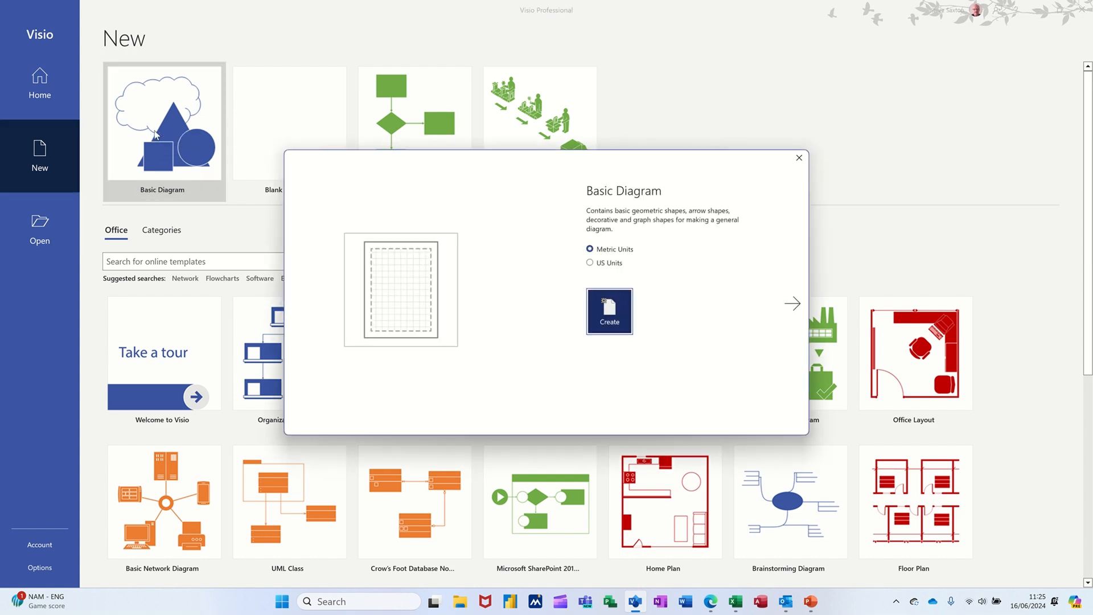
{"action": "left_click", "coordinate": [601, 312]}
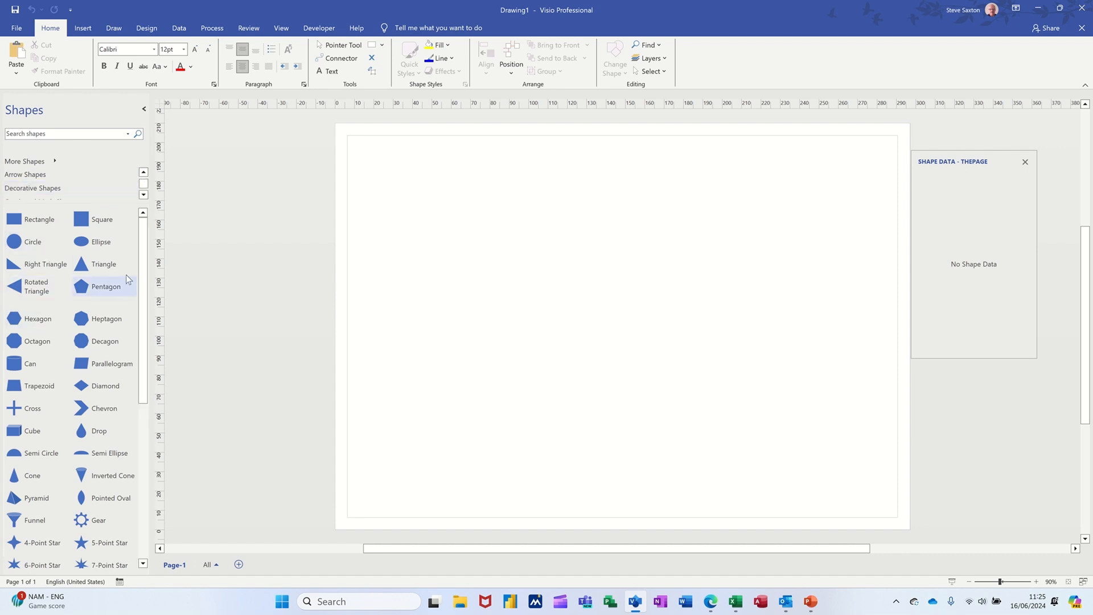
{"action": "scroll", "coordinate": [148, 272], "scroll_direction": "down", "scroll_amount": 1}
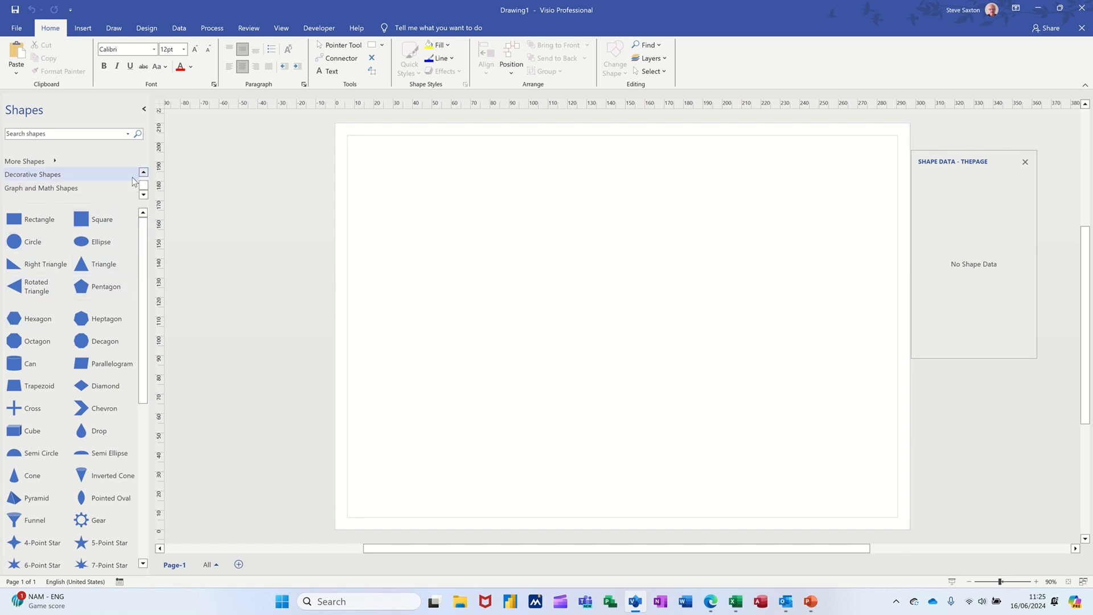
{"action": "left_click_drag", "start_coordinate": [114, 203], "coordinate": [112, 238]}
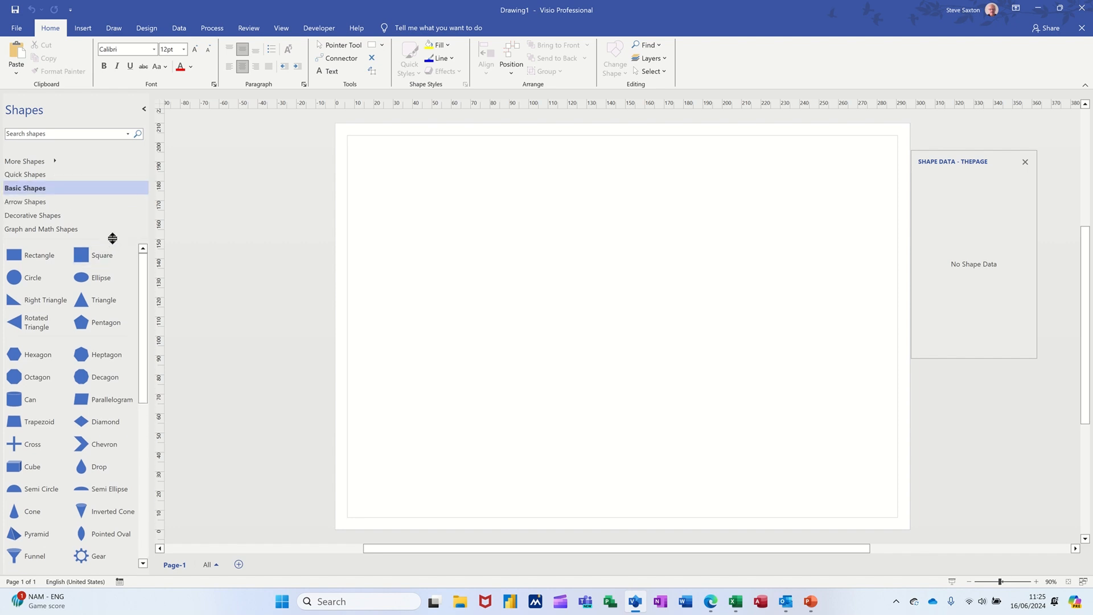
Step: Look through the Quick Shapes, Basic Shapes, Arrow Shapes, Decorative Shapes and Graph and Math Shapes stencils
{"action": "left_click", "coordinate": [69, 173]}
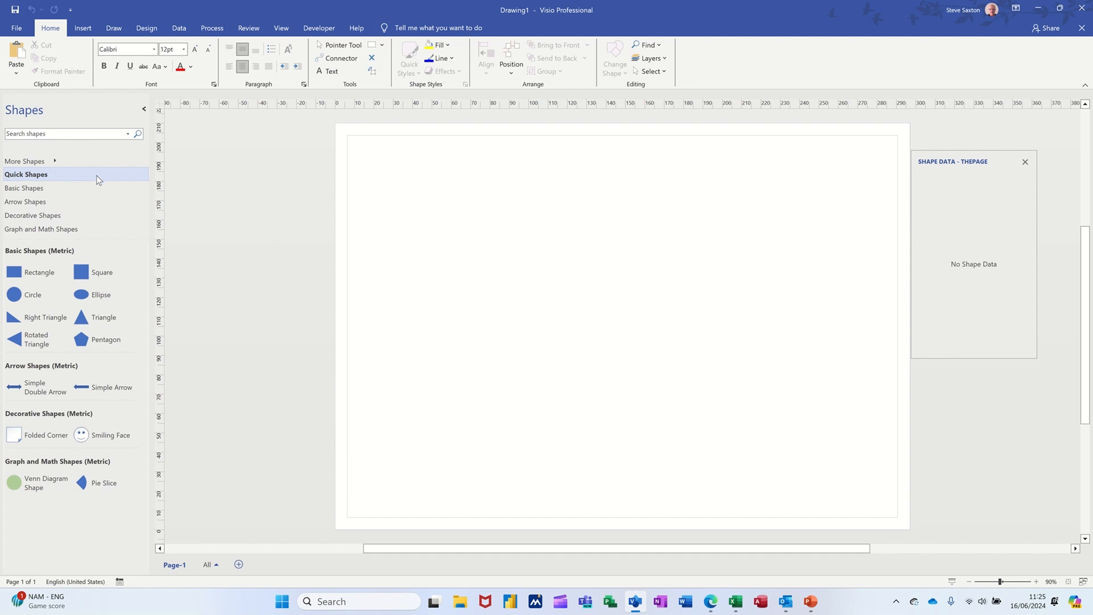
{"action": "left_click", "coordinate": [75, 190]}
{"action": "left_click", "coordinate": [66, 202]}
{"action": "left_click", "coordinate": [75, 217]}
{"action": "left_click", "coordinate": [80, 228]}
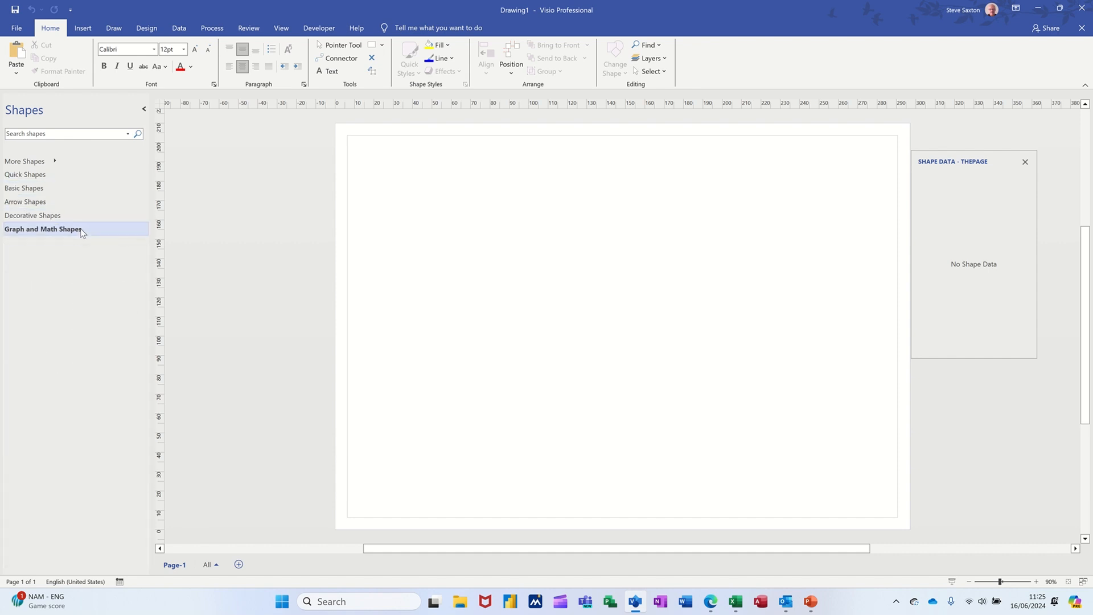
Step: Place a Rectangle from the Basic Shapes stencil in the page's upper left area and enlarge it to about 51 by 38 mm
{"action": "left_click", "coordinate": [69, 187]}
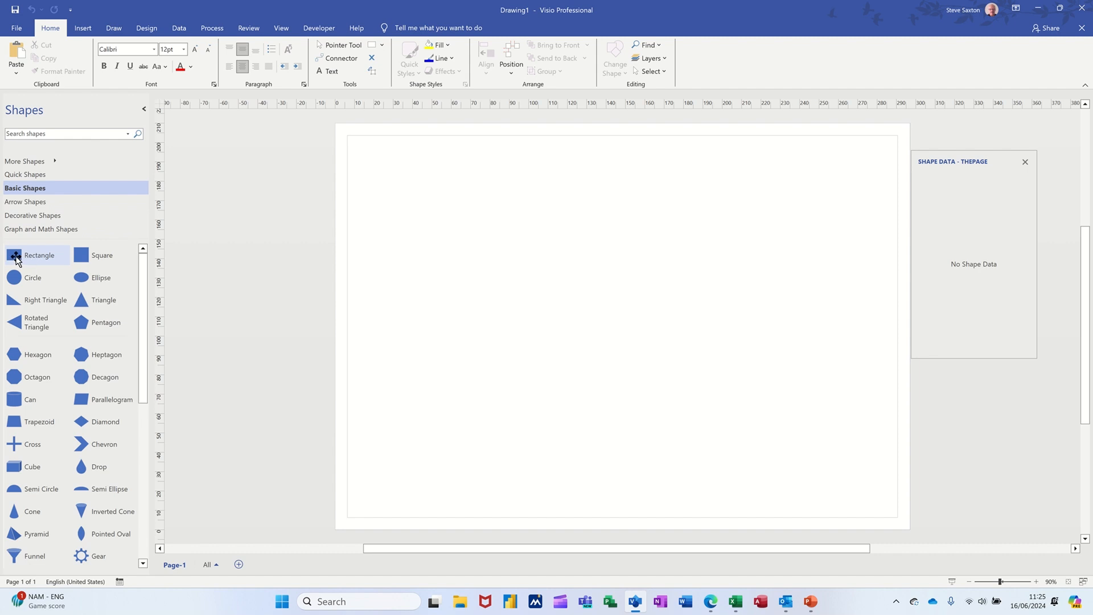
{"action": "left_click_drag", "start_coordinate": [14, 256], "coordinate": [444, 230]}
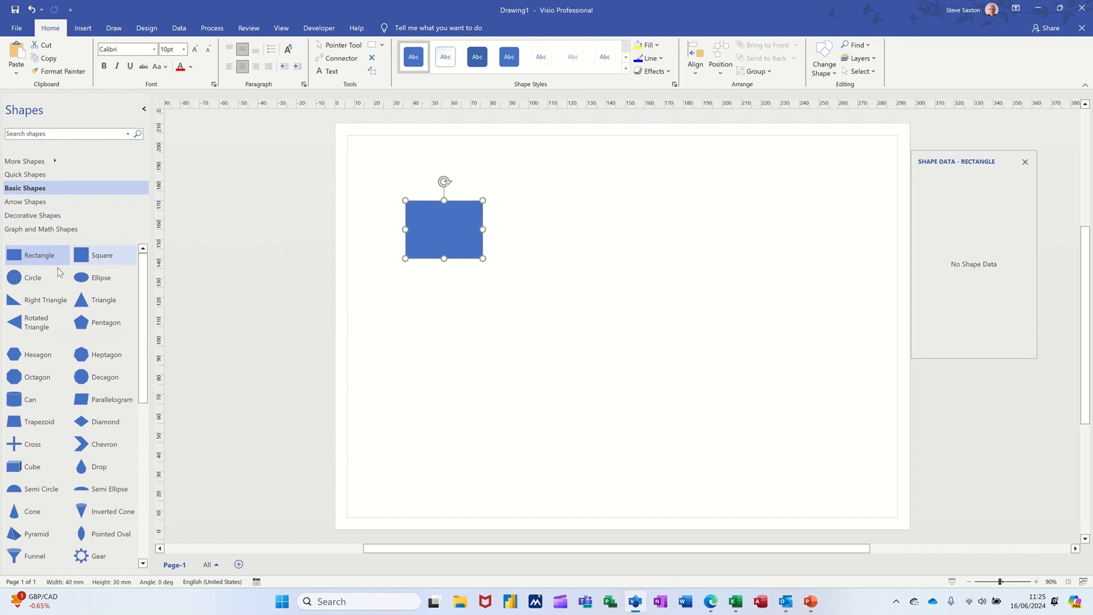
{"action": "mouse_move", "coordinate": [482, 258]}
{"action": "left_mouse_down"}
{"action": "mouse_move", "coordinate": [618, 359]}
{"action": "mouse_move", "coordinate": [494, 274]}
{"action": "left_mouse_up"}
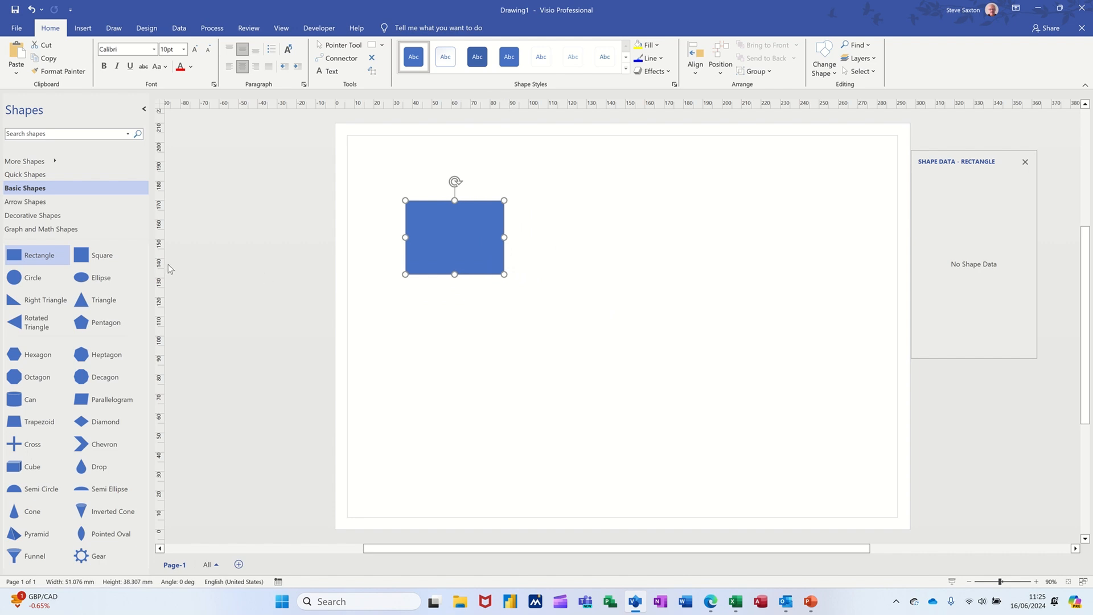
Step: Place a Square to the right of the rectangle and resize it to about 39 by 39 mm
{"action": "left_click_drag", "start_coordinate": [90, 256], "coordinate": [646, 240]}
{"action": "mouse_move", "coordinate": [685, 280]}
{"action": "left_mouse_down"}
{"action": "mouse_move", "coordinate": [769, 372]}
{"action": "mouse_move", "coordinate": [664, 251]}
{"action": "mouse_move", "coordinate": [708, 309]}
{"action": "mouse_move", "coordinate": [677, 276]}
{"action": "left_mouse_up"}
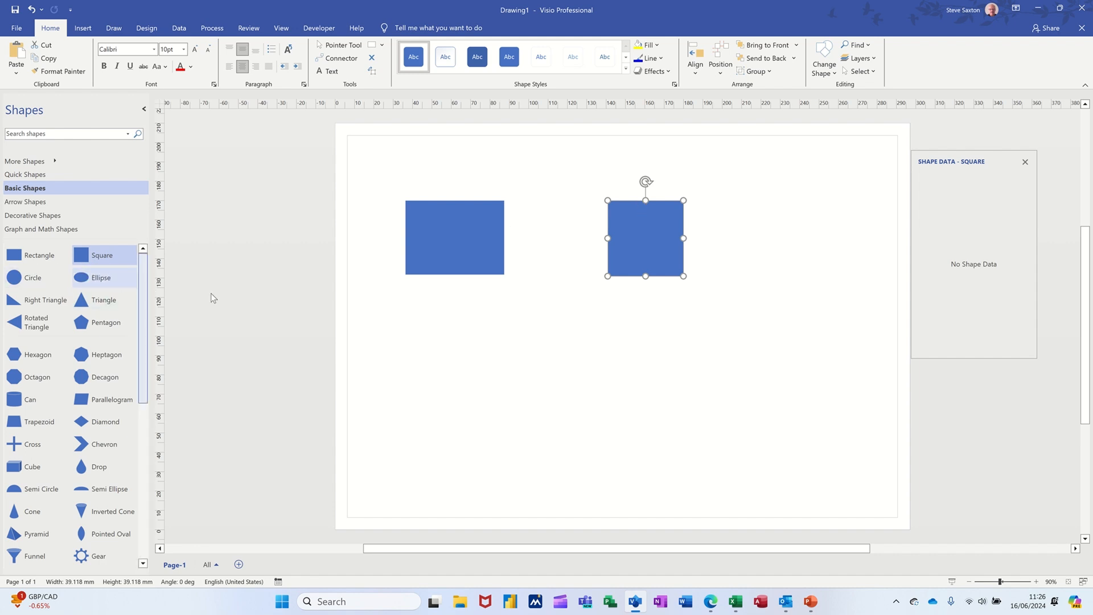
{"action": "left_click", "coordinate": [469, 245]}
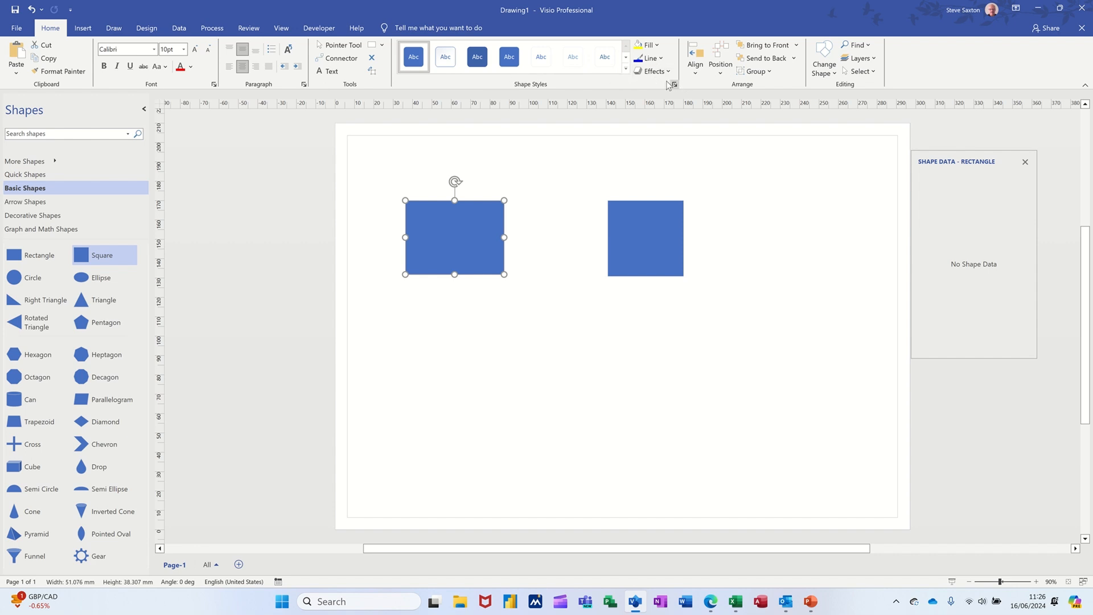
{"action": "left_click", "coordinate": [391, 369]}
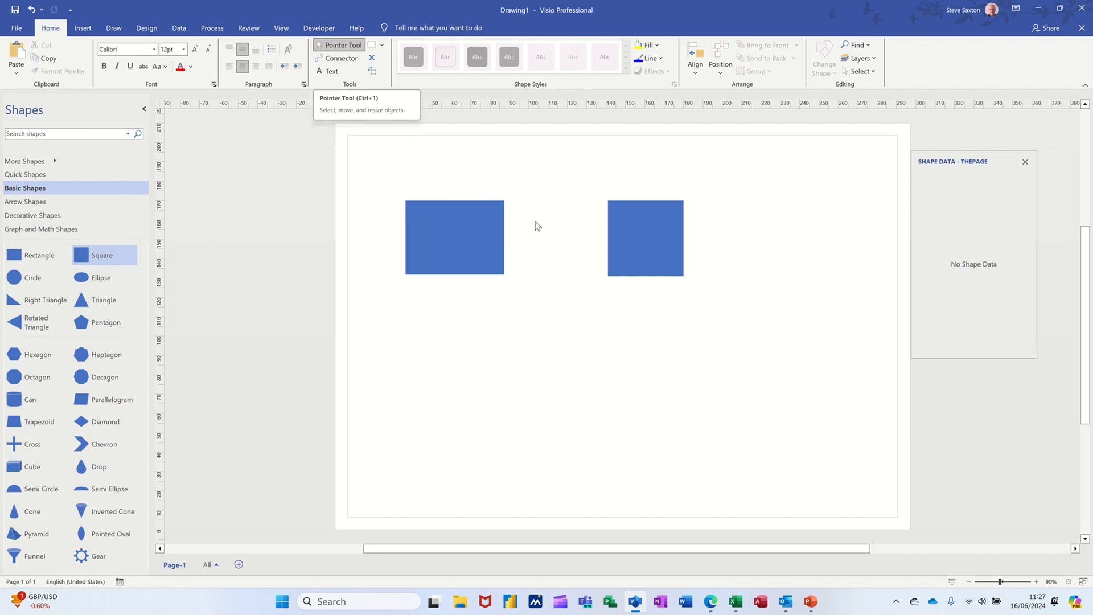
Step: Draw a connector from the rectangle's right connection point to the square's left connection point
{"action": "left_click", "coordinate": [455, 238]}
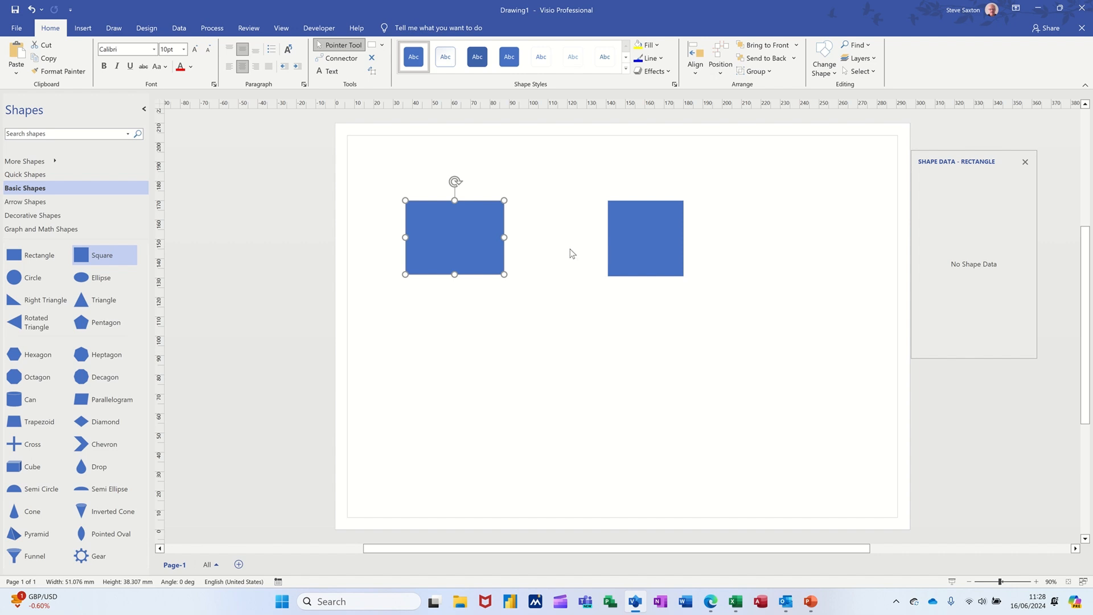
{"action": "left_click", "coordinate": [340, 59]}
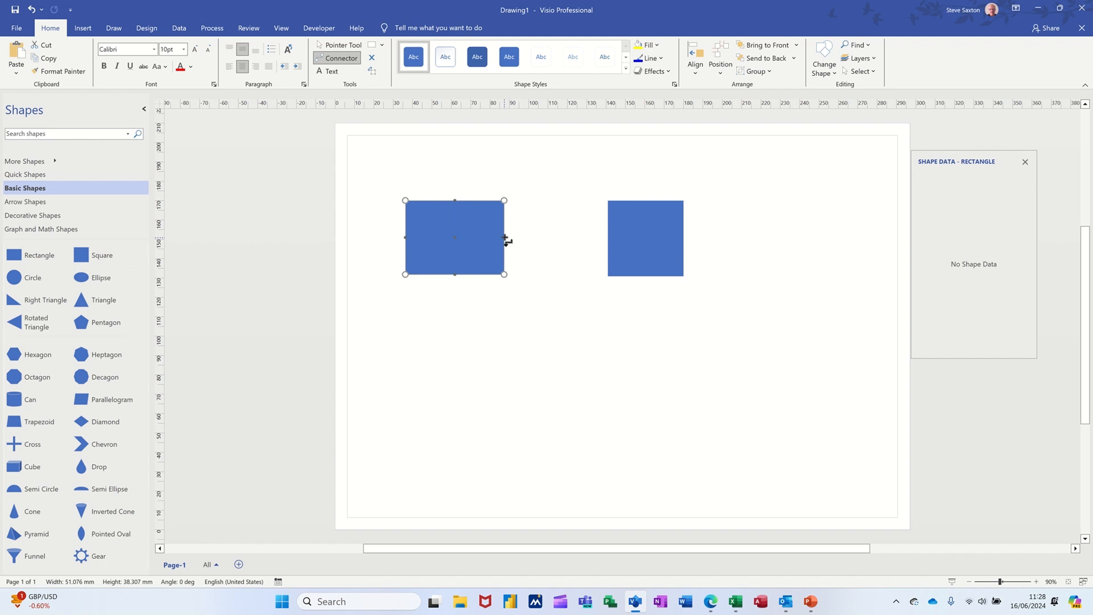
{"action": "left_click_drag", "start_coordinate": [505, 238], "coordinate": [608, 239]}
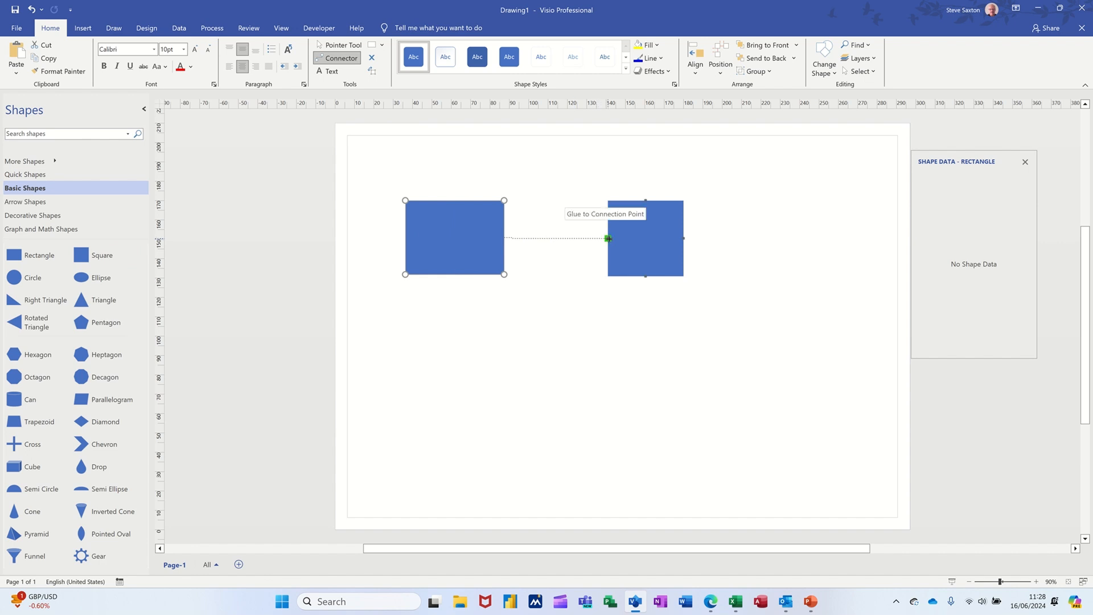
{"action": "left_click_drag", "start_coordinate": [608, 239], "coordinate": [608, 239]}
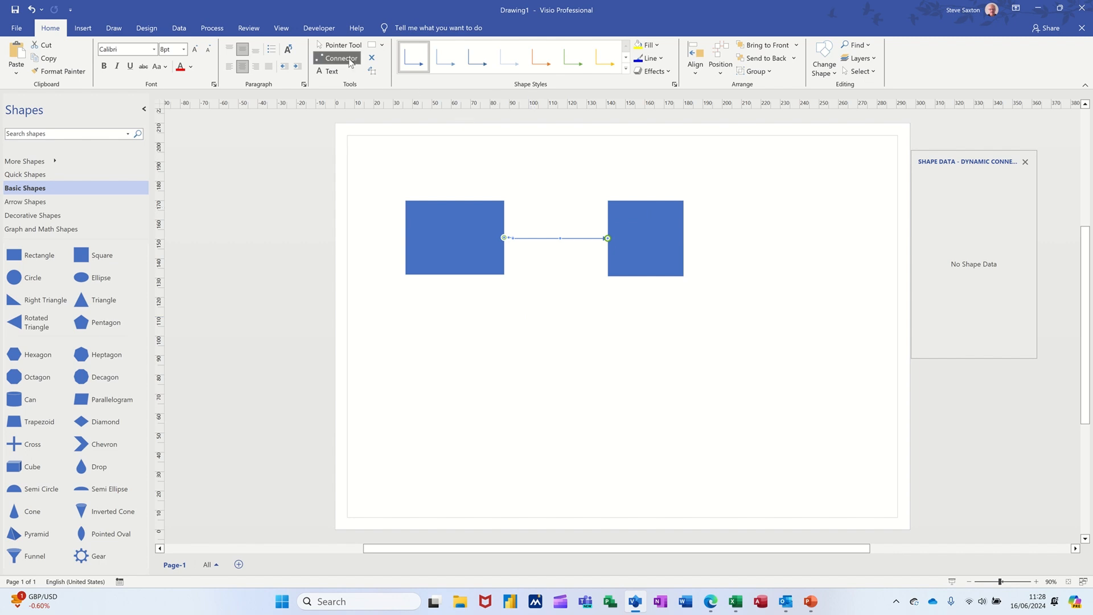
Step: Move the connected square past the rectangle's left side, and return it to the right, slightly lower and farther away
{"action": "left_click", "coordinate": [338, 46]}
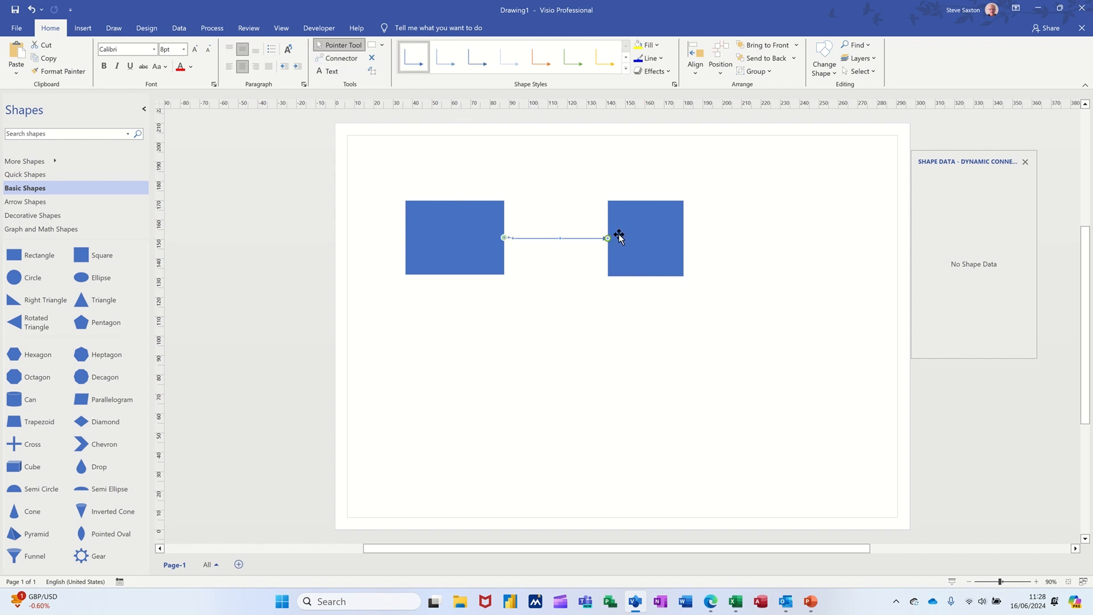
{"action": "left_click_drag", "start_coordinate": [655, 237], "coordinate": [293, 281]}
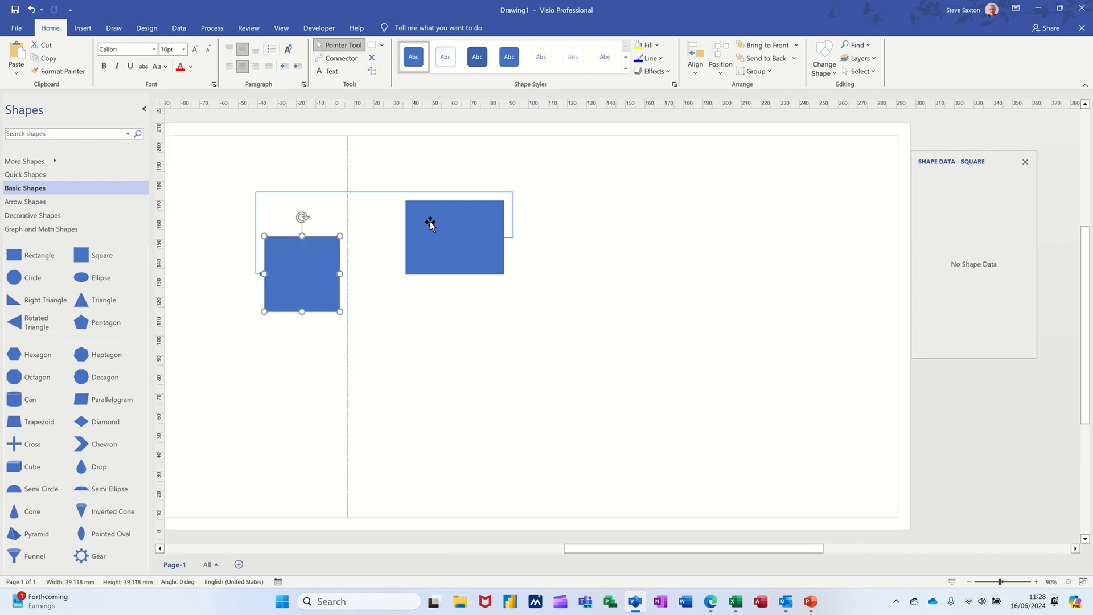
{"action": "left_click_drag", "start_coordinate": [306, 280], "coordinate": [670, 250]}
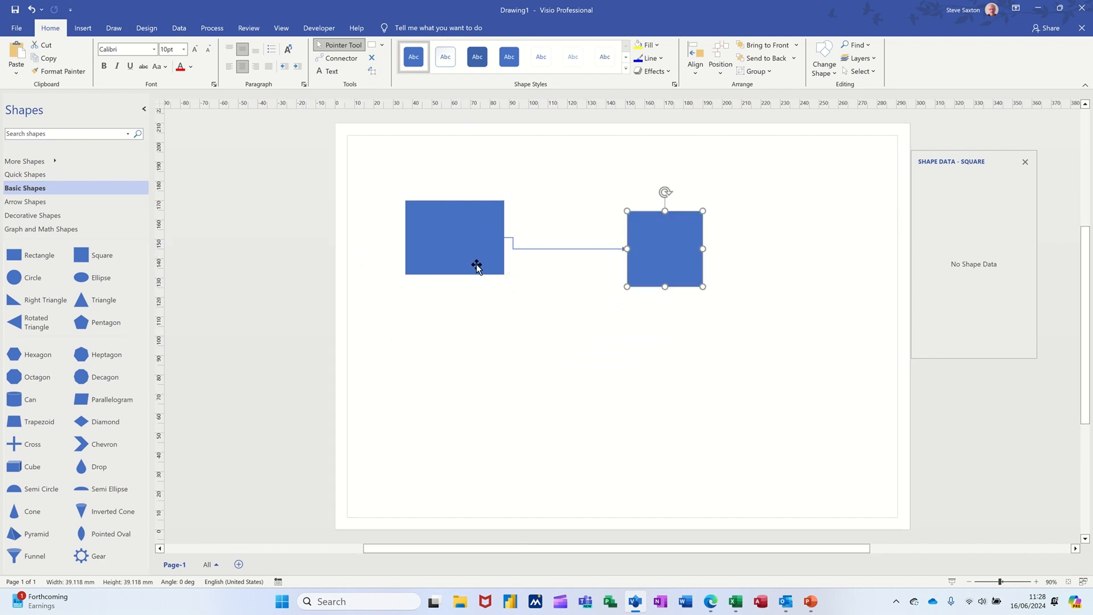
Step: Delete the connector between the two shapes and move the rectangle slightly down and to the right
{"action": "left_click", "coordinate": [554, 249]}
{"action": "key", "text": "Delete"}
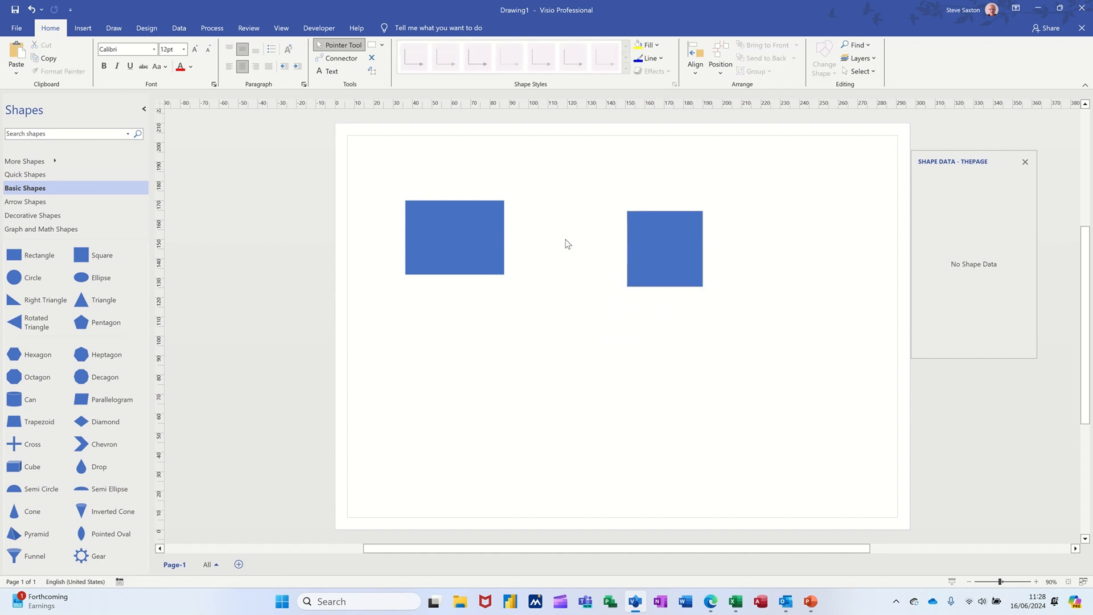
{"action": "left_click_drag", "start_coordinate": [480, 237], "coordinate": [481, 258]}
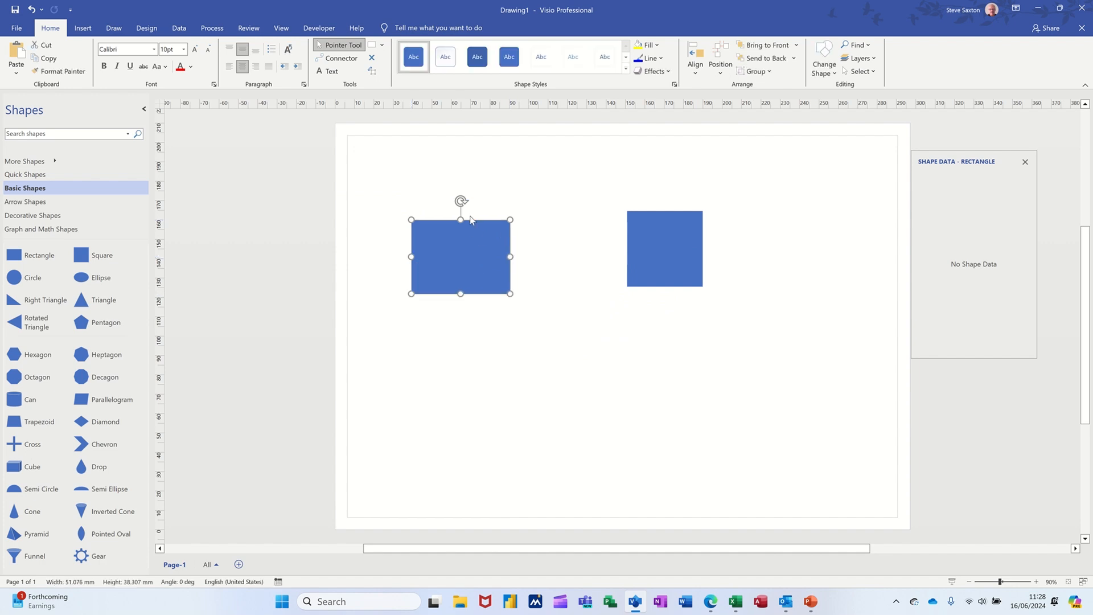
Step: Draw a shape-to-shape connector from the rectangle to the square, and move the two shapes closer together and level with each other
{"action": "left_click", "coordinate": [335, 58]}
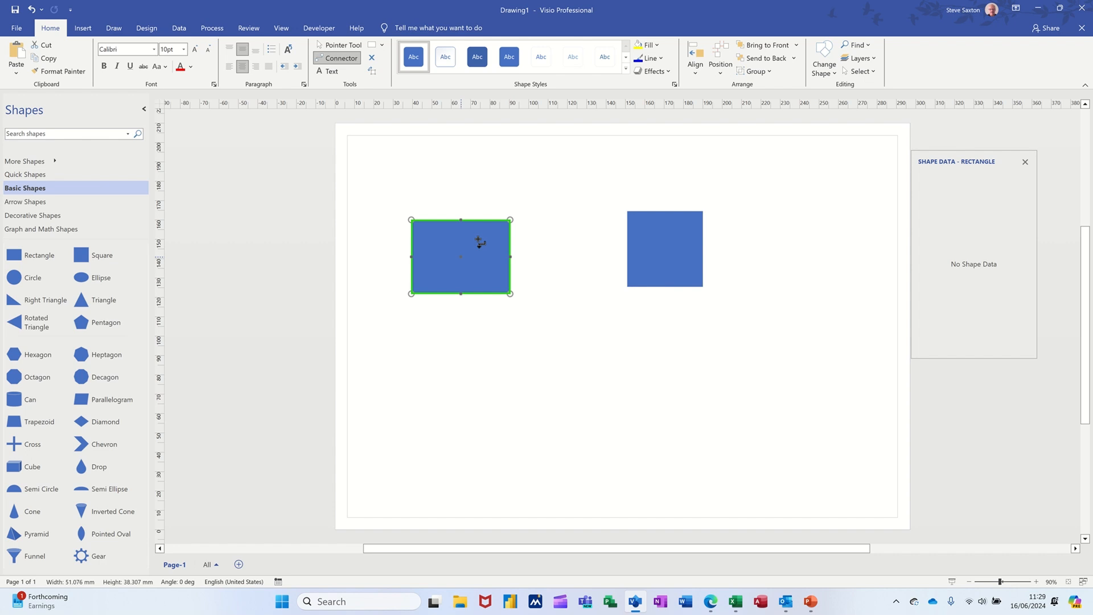
{"action": "left_click_drag", "start_coordinate": [478, 242], "coordinate": [668, 231]}
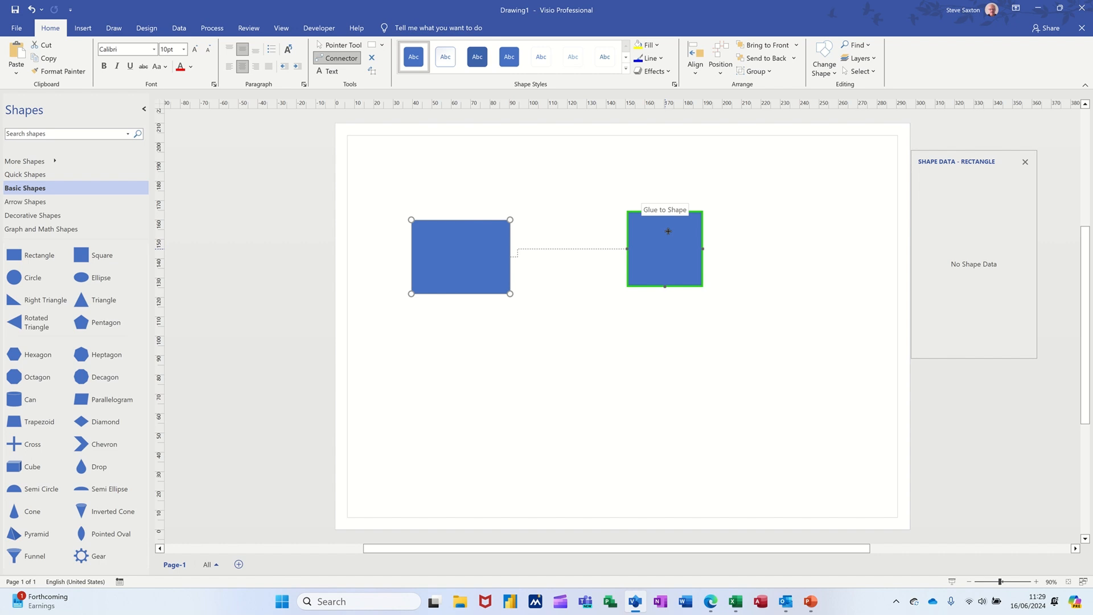
{"action": "left_click_drag", "start_coordinate": [668, 232], "coordinate": [668, 231]}
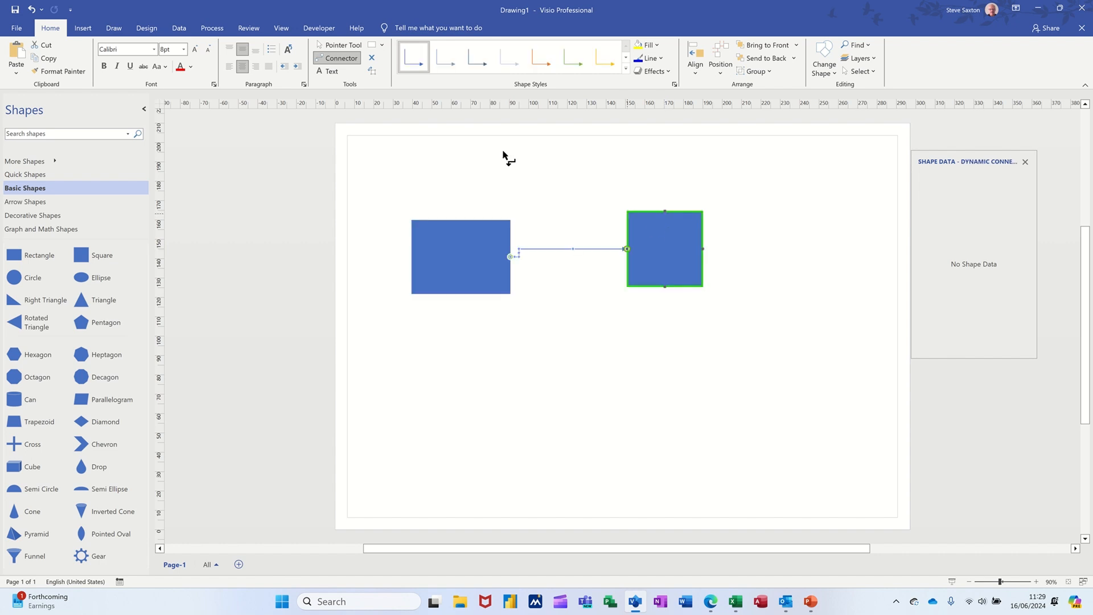
{"action": "left_click", "coordinate": [349, 59]}
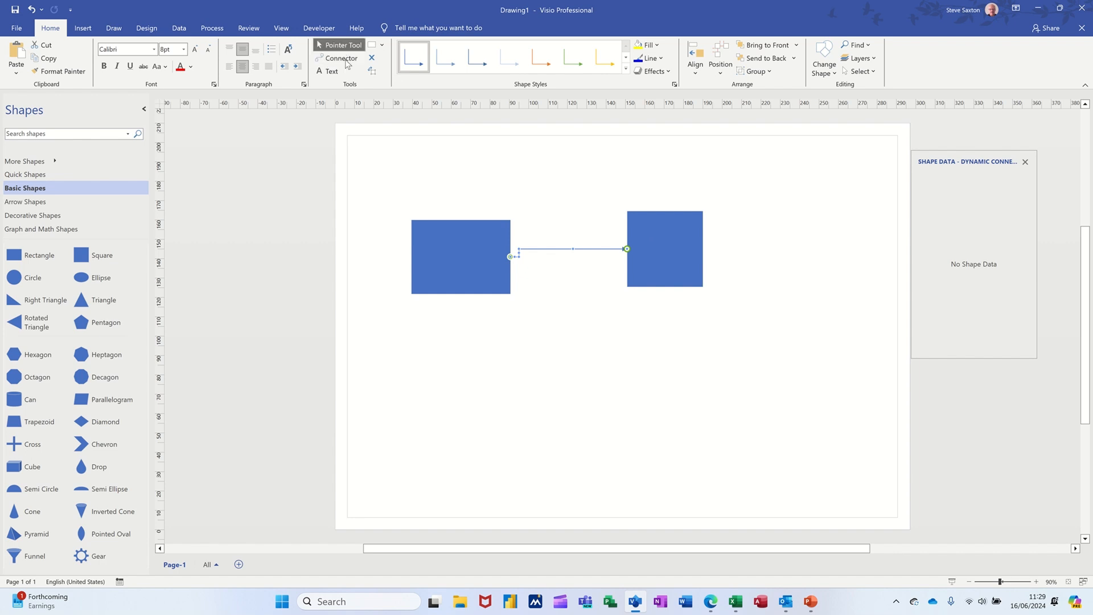
{"action": "left_click_drag", "start_coordinate": [662, 228], "coordinate": [616, 256]}
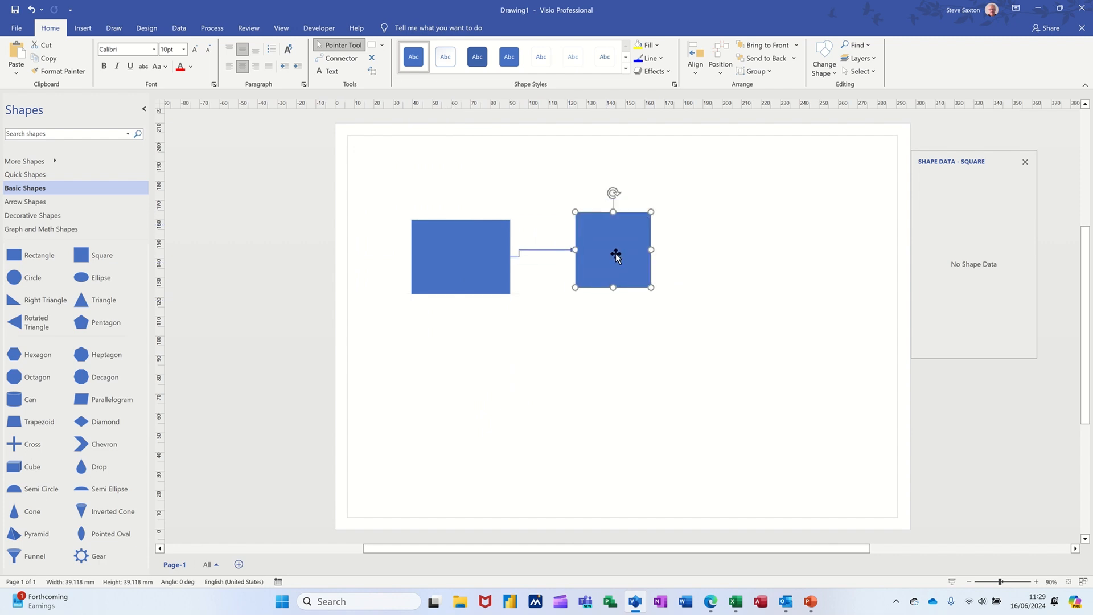
{"action": "left_click_drag", "start_coordinate": [487, 265], "coordinate": [486, 256]}
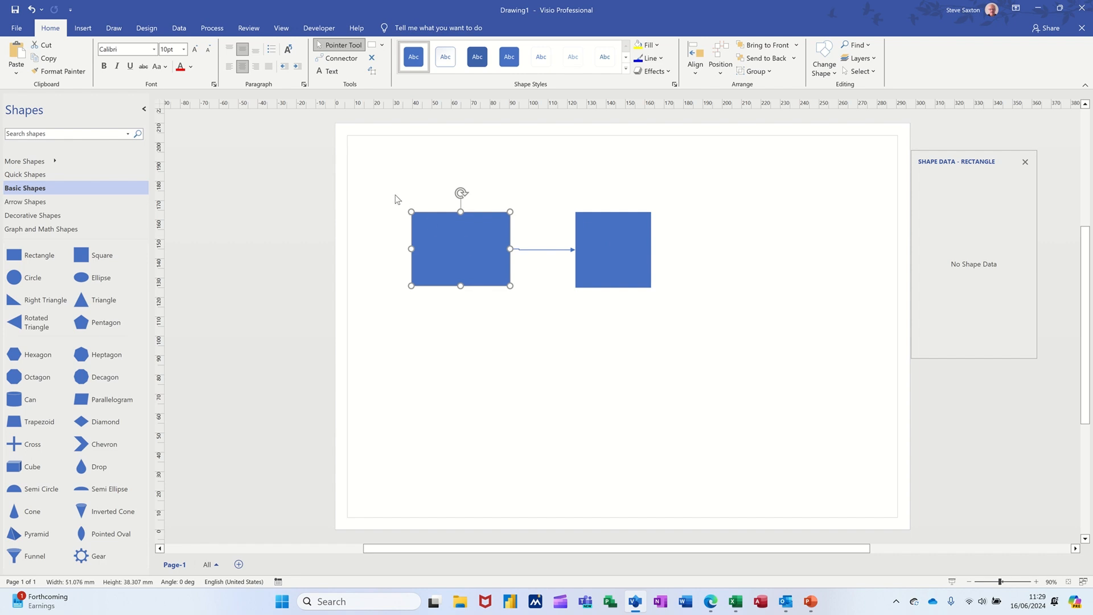
Step: Delete both shapes and their connector, and place a new Rectangle near the page centre, enlarged to about 113 by 84 mm
{"action": "left_click_drag", "start_coordinate": [377, 183], "coordinate": [671, 357]}
{"action": "key", "text": "Delete"}
{"action": "left_click_drag", "start_coordinate": [20, 261], "coordinate": [529, 238]}
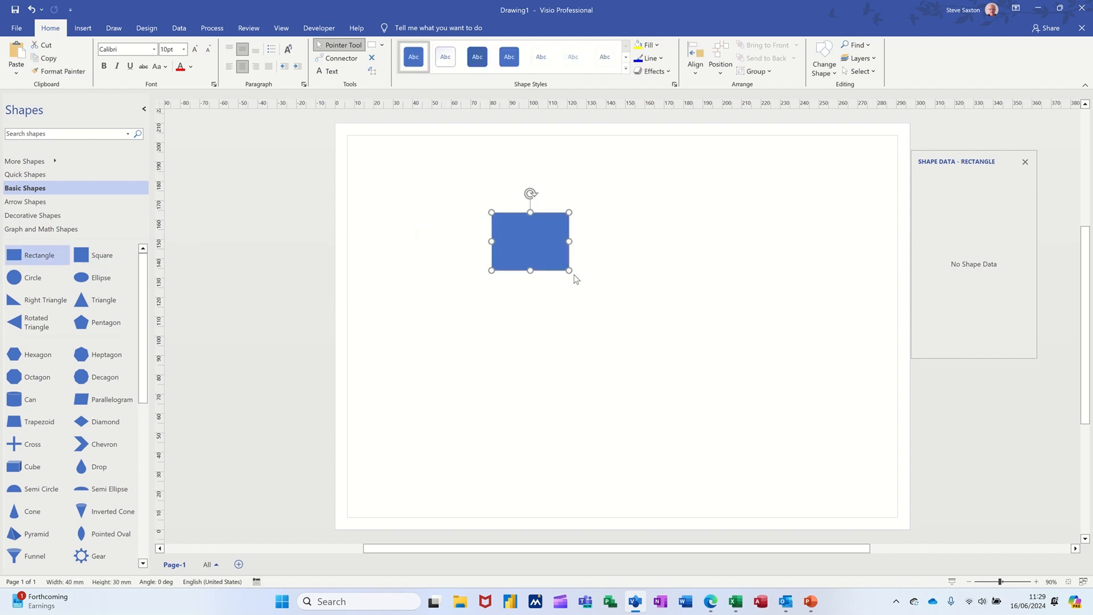
{"action": "left_click_drag", "start_coordinate": [571, 272], "coordinate": [709, 376]}
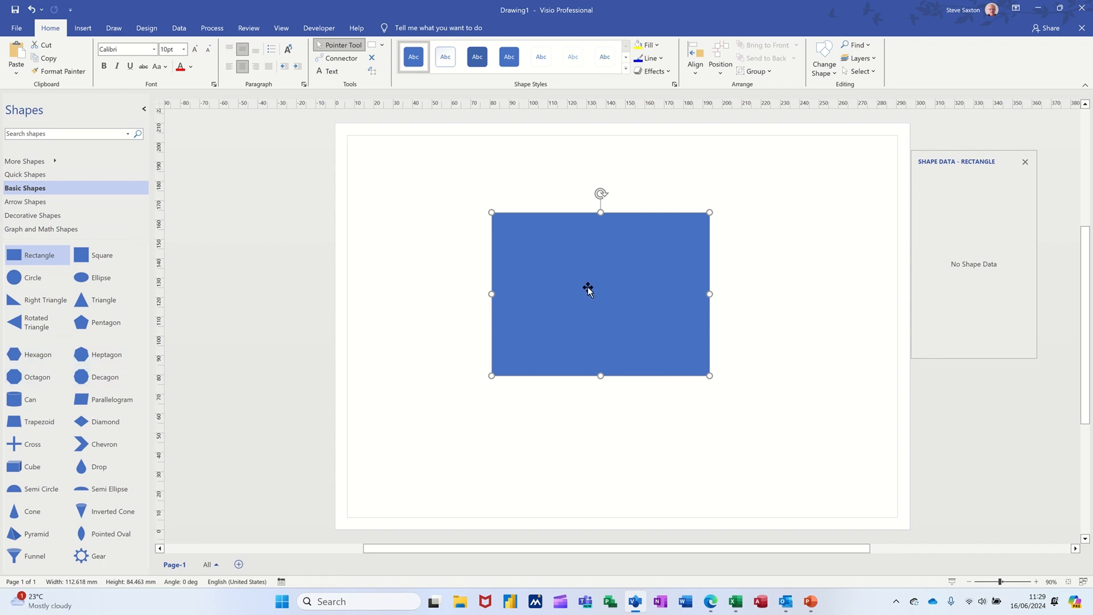
Step: Enter a first name as the rectangle's text and align it to the shape's top-left corner
{"action": "type", "text": "Steve"}
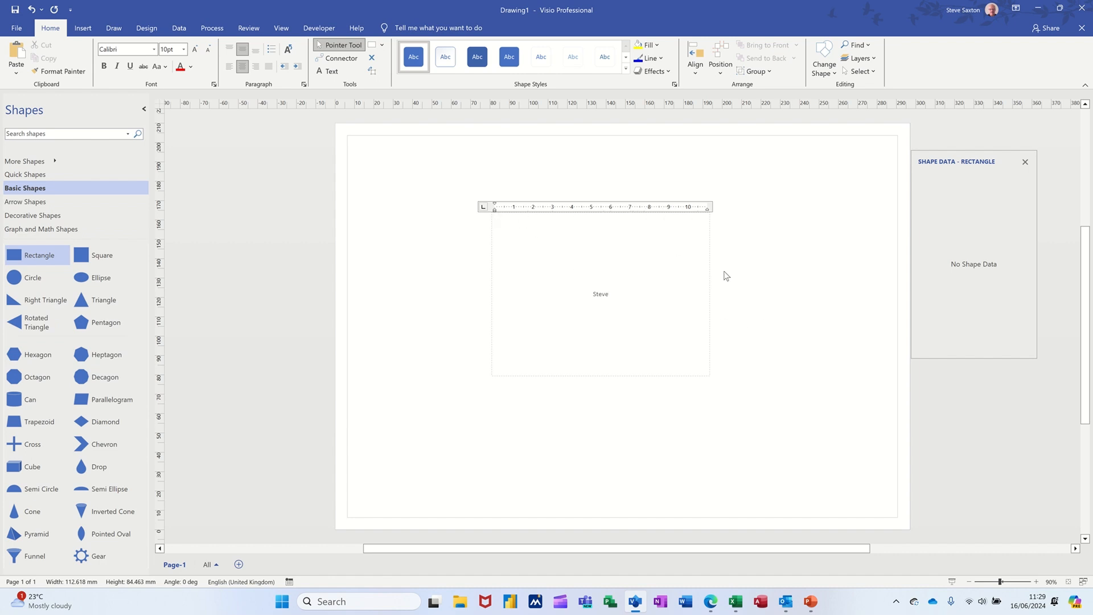
{"action": "left_click", "coordinate": [757, 303]}
{"action": "left_click", "coordinate": [617, 296]}
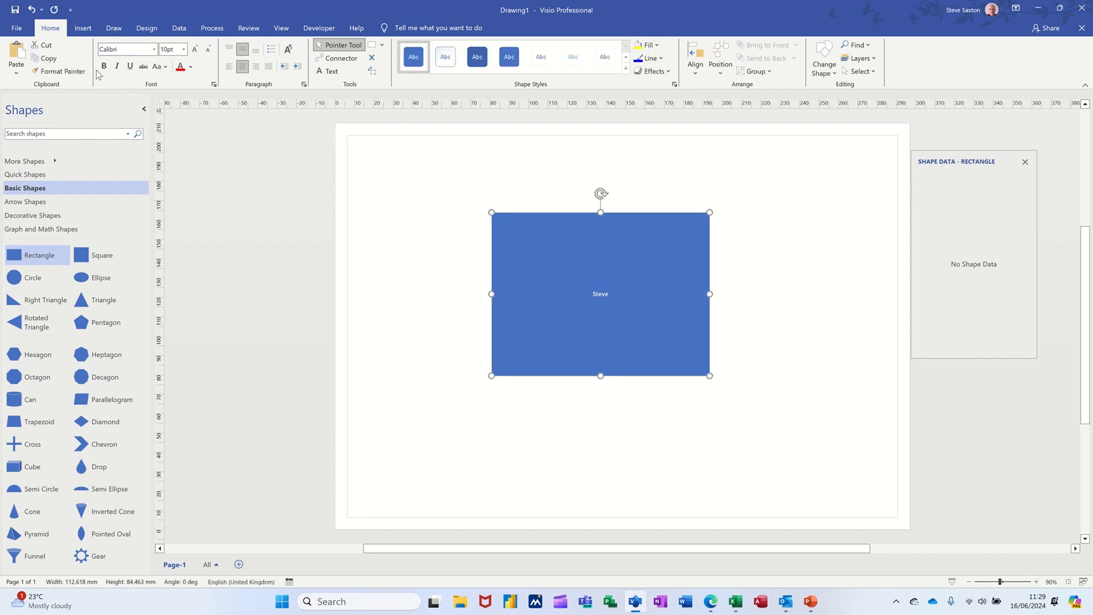
{"action": "left_click", "coordinate": [228, 51]}
{"action": "left_click", "coordinate": [229, 66]}
{"action": "left_click", "coordinate": [255, 67]}
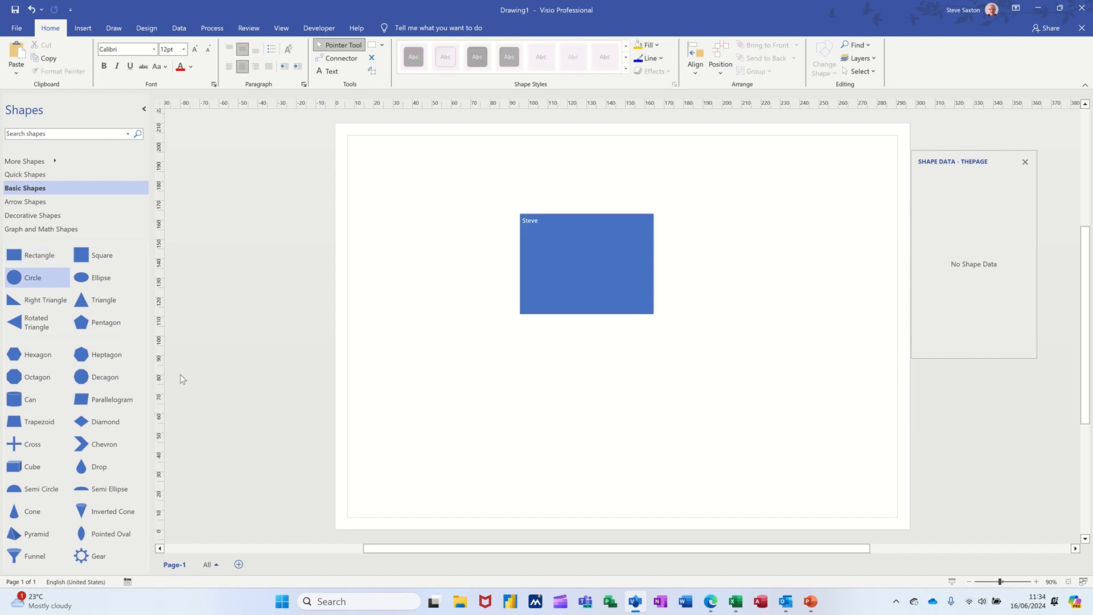
Step: Make the rectangle's text a bulleted list with the first name repeated on two more lines, and move the rectangle slightly left
{"action": "left_click", "coordinate": [541, 228]}
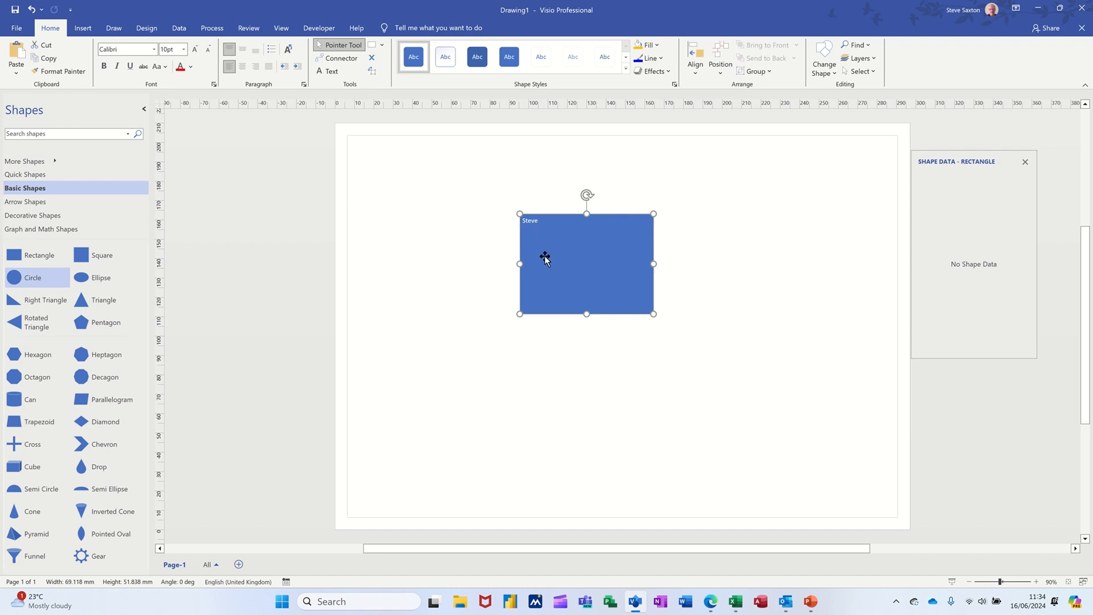
{"action": "left_click", "coordinate": [271, 49]}
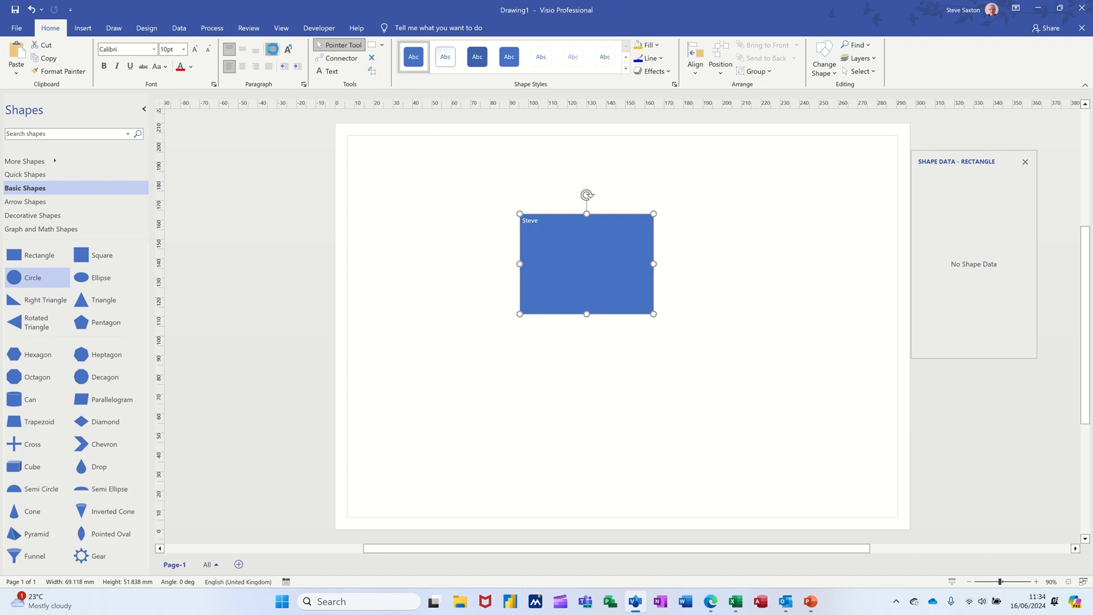
{"action": "double_click", "coordinate": [560, 226]}
{"action": "left_click", "coordinate": [568, 225]}
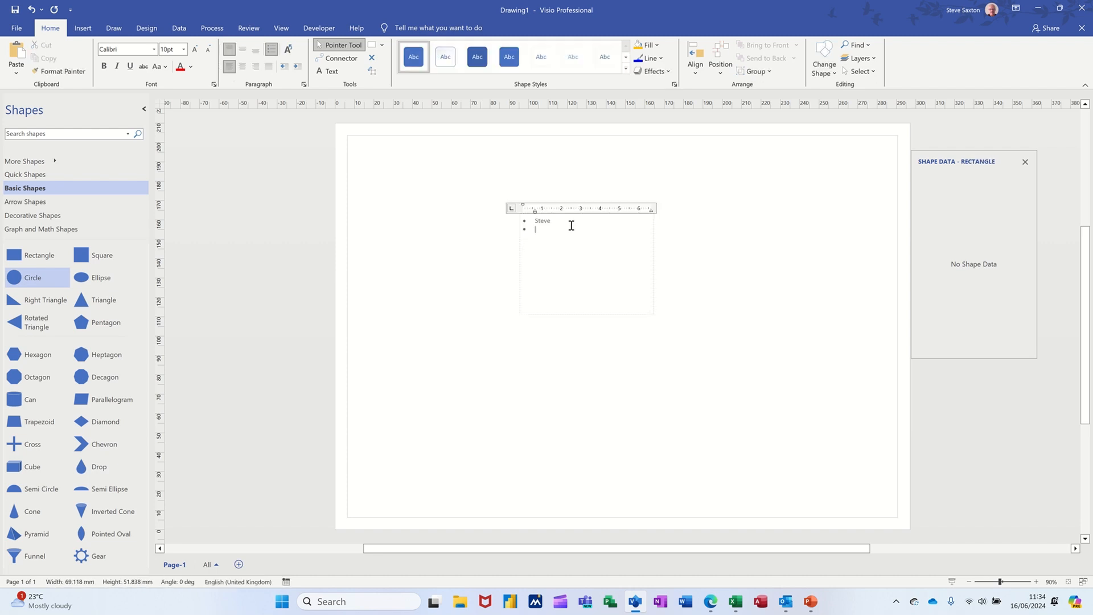
{"action": "type", "text": "steve"}
{"action": "key", "text": "Return"}
{"action": "type", "text": "steve"}
{"action": "left_click", "coordinate": [498, 266]}
{"action": "left_click_drag", "start_coordinate": [542, 251], "coordinate": [515, 248]}
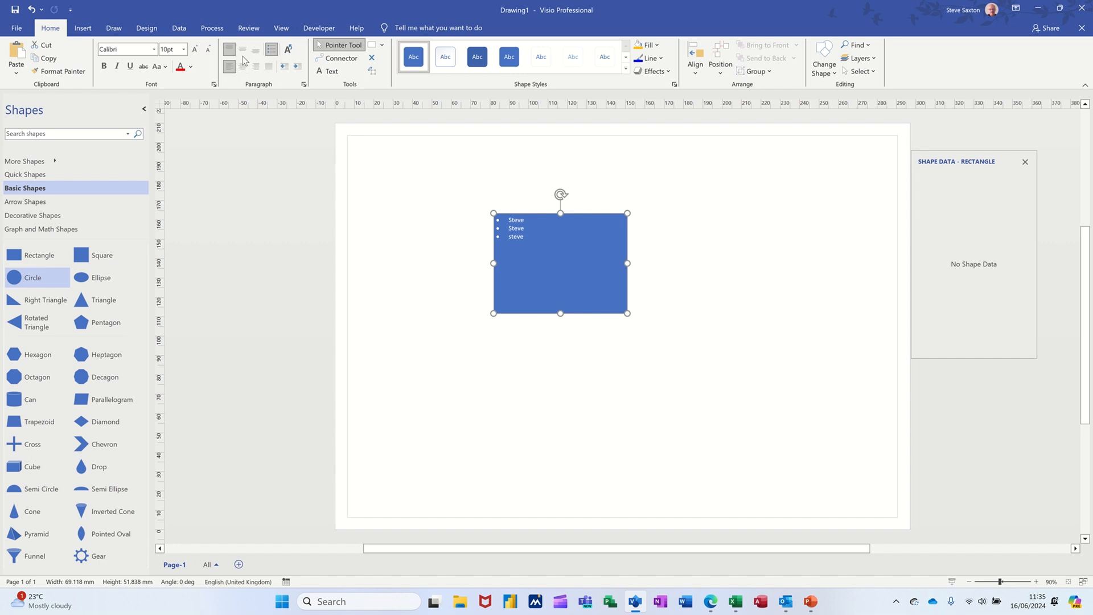
Step: Review the rectangle's text formatting options for tabs, bullets, font, character spacing and paragraph layout
{"action": "left_click", "coordinate": [305, 86]}
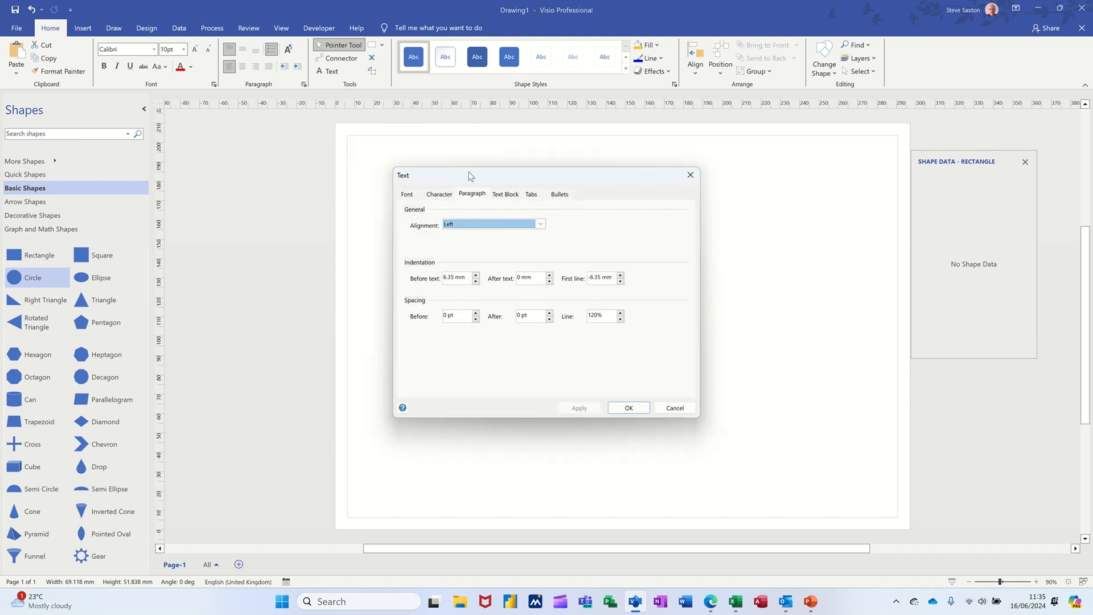
{"action": "left_click", "coordinate": [530, 195]}
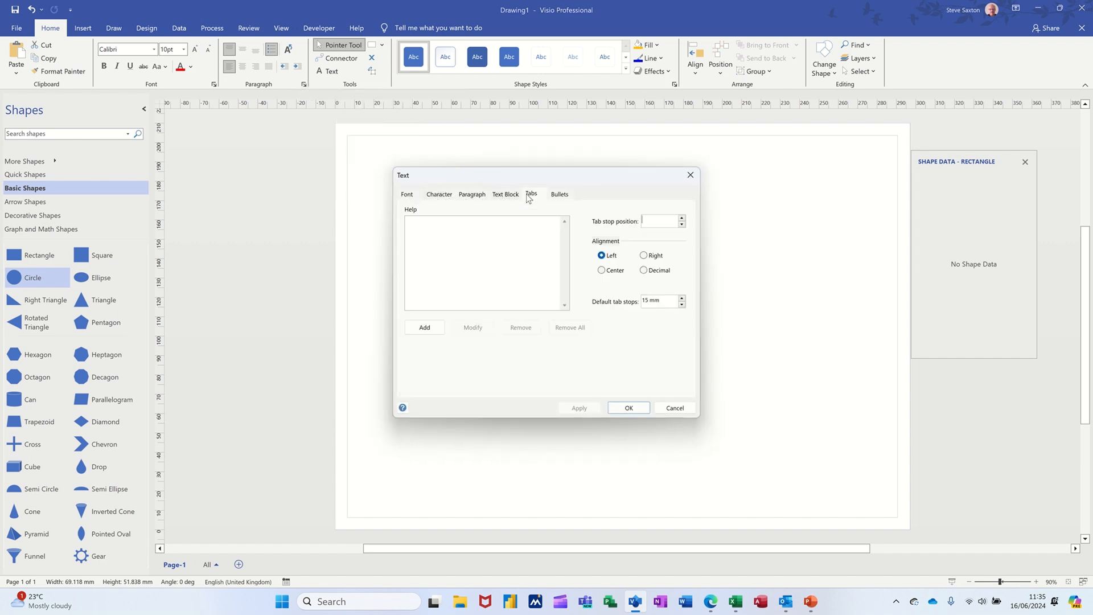
{"action": "left_click", "coordinate": [559, 195]}
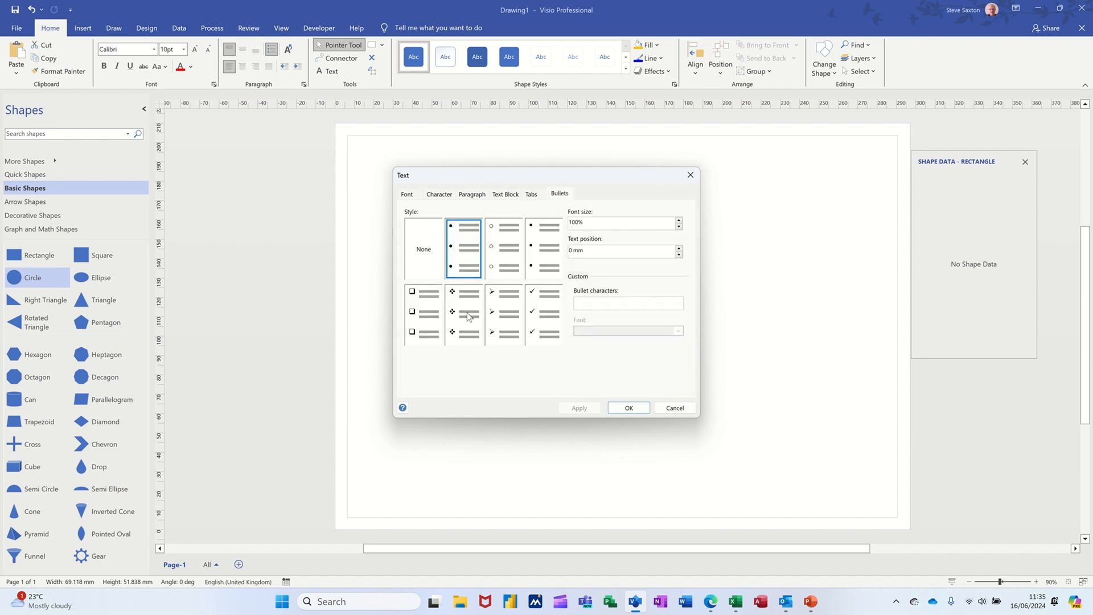
{"action": "left_click", "coordinate": [408, 195]}
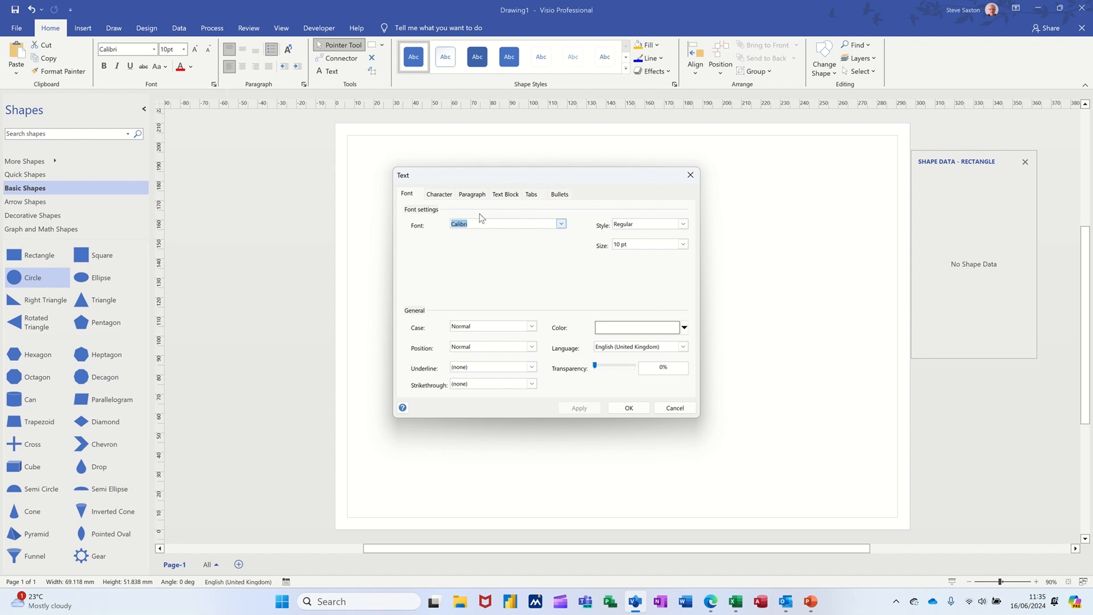
{"action": "left_click", "coordinate": [436, 195]}
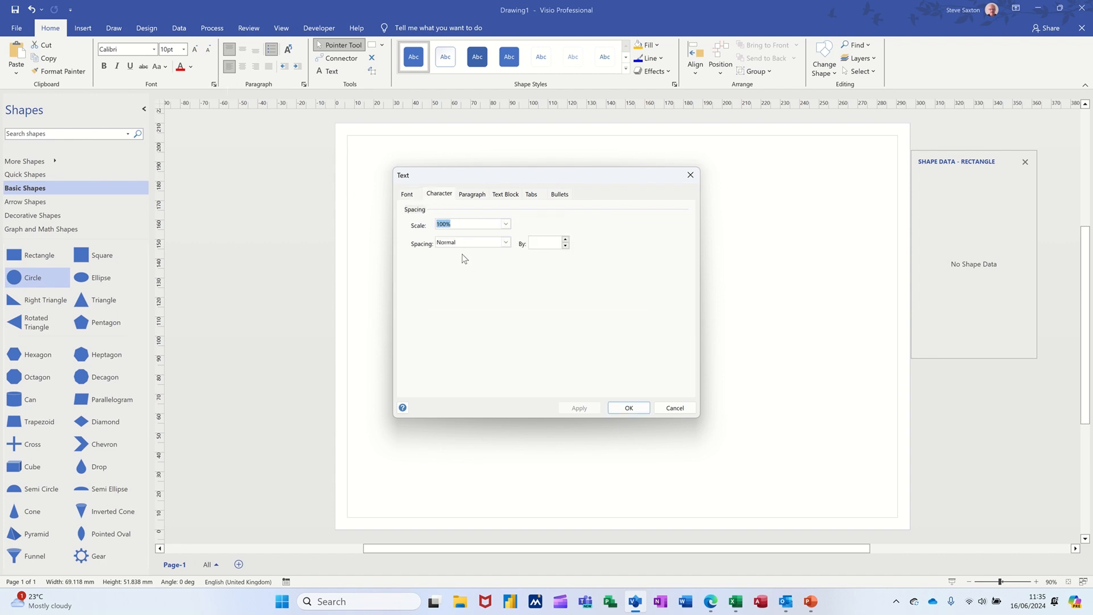
{"action": "left_click", "coordinate": [467, 197]}
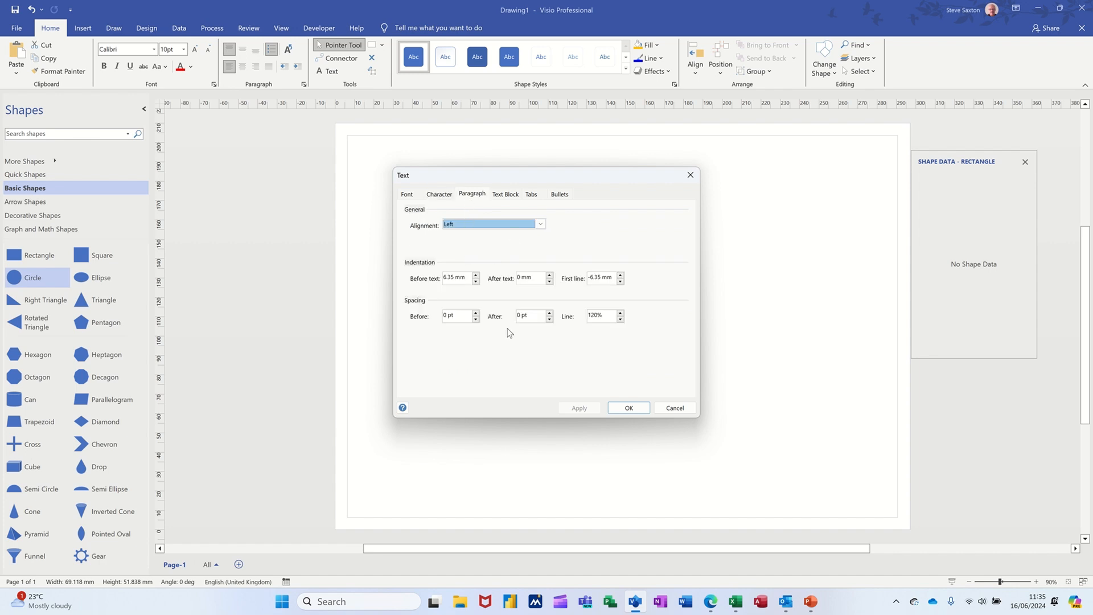
{"action": "left_click", "coordinate": [628, 407]}
Step: Move the bulleted rectangle up and to the left, and apply the Ion theme with Variant 1
{"action": "left_click_drag", "start_coordinate": [553, 252], "coordinate": [501, 243]}
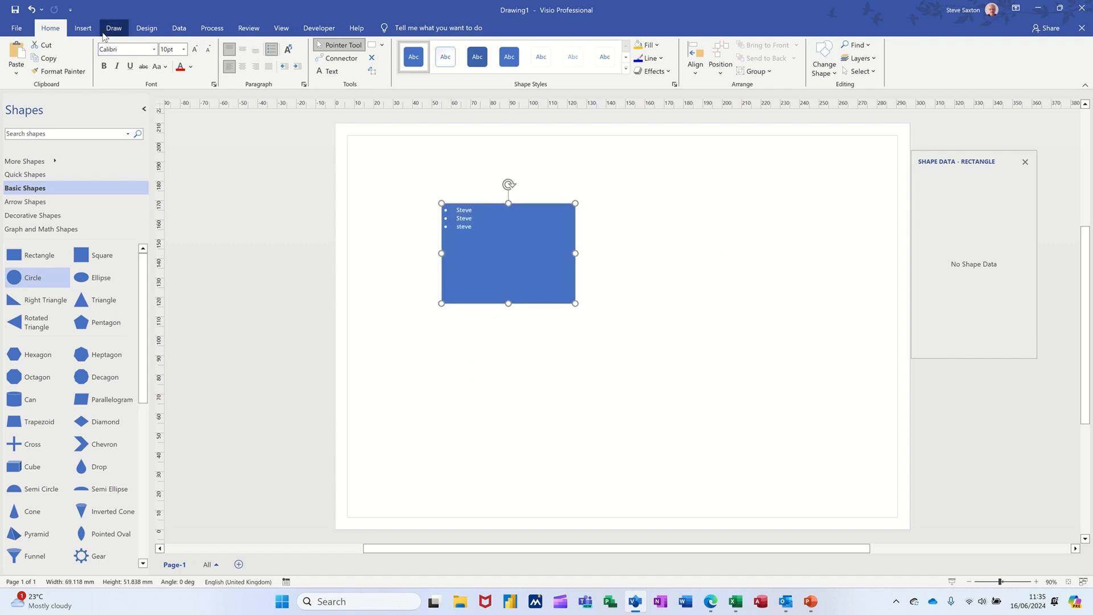
{"action": "left_click", "coordinate": [152, 30]}
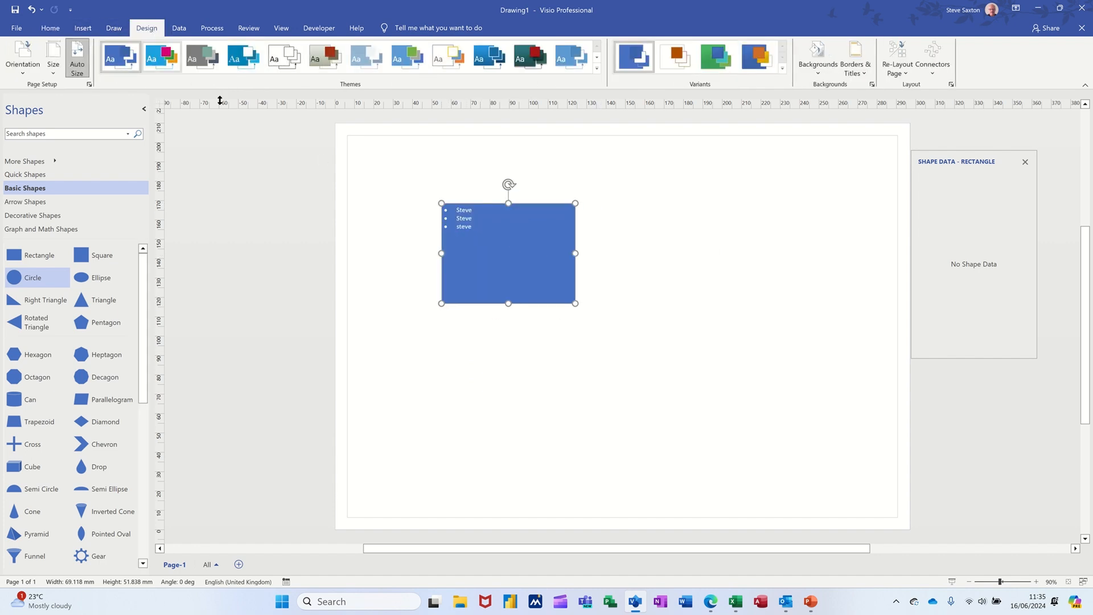
{"action": "left_click", "coordinate": [518, 57]}
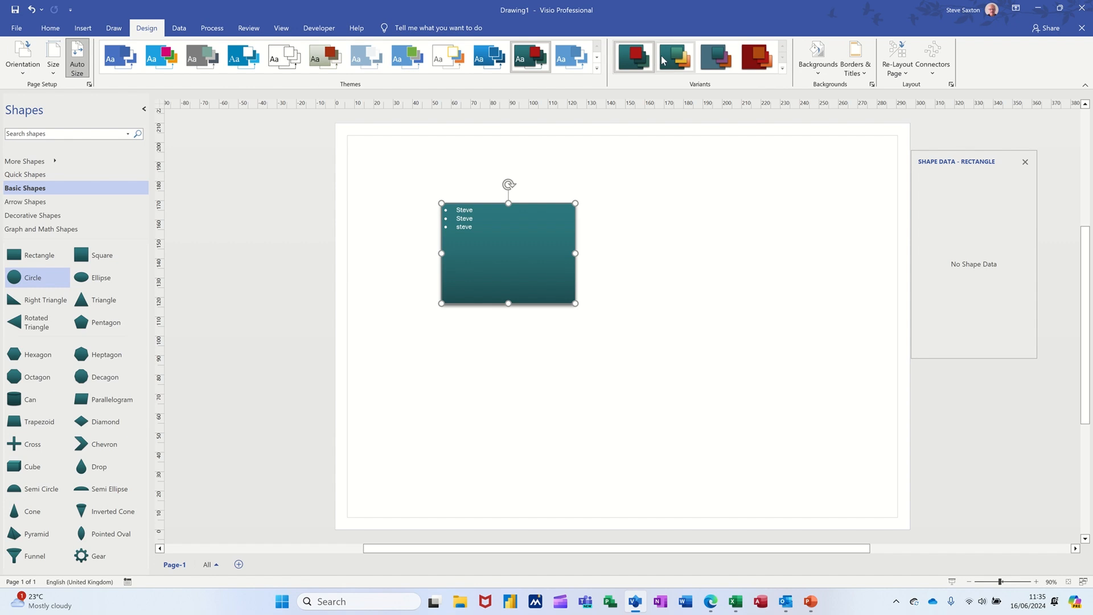
{"action": "left_click", "coordinate": [635, 58]}
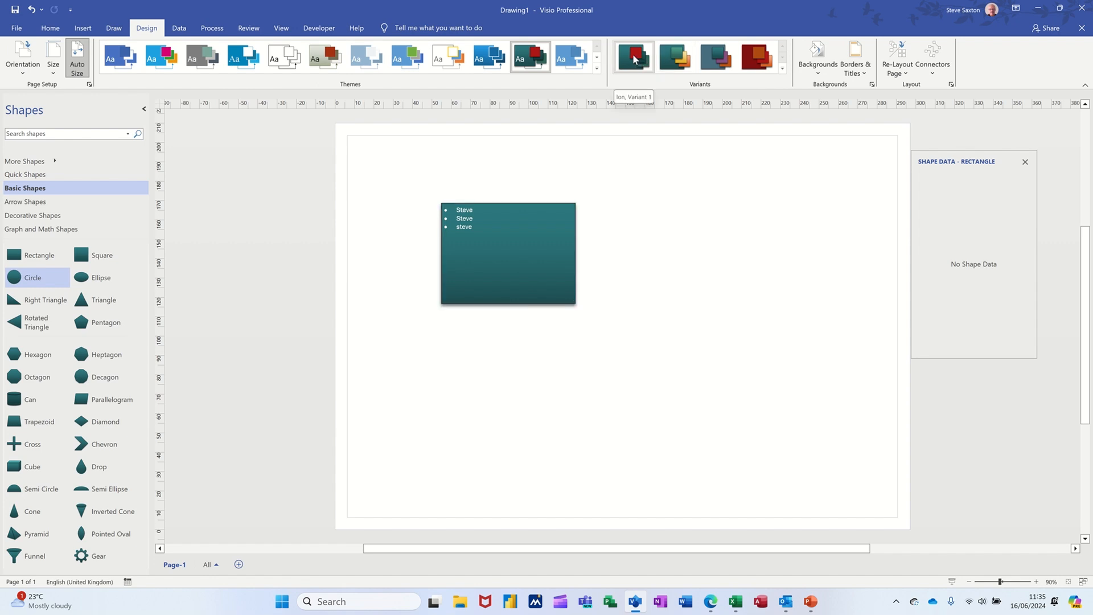
Step: Place a Square below and left of the rectangle and a Pentagon to its right, using the grey-green gradient theme
{"action": "left_click_drag", "start_coordinate": [84, 257], "coordinate": [425, 387]}
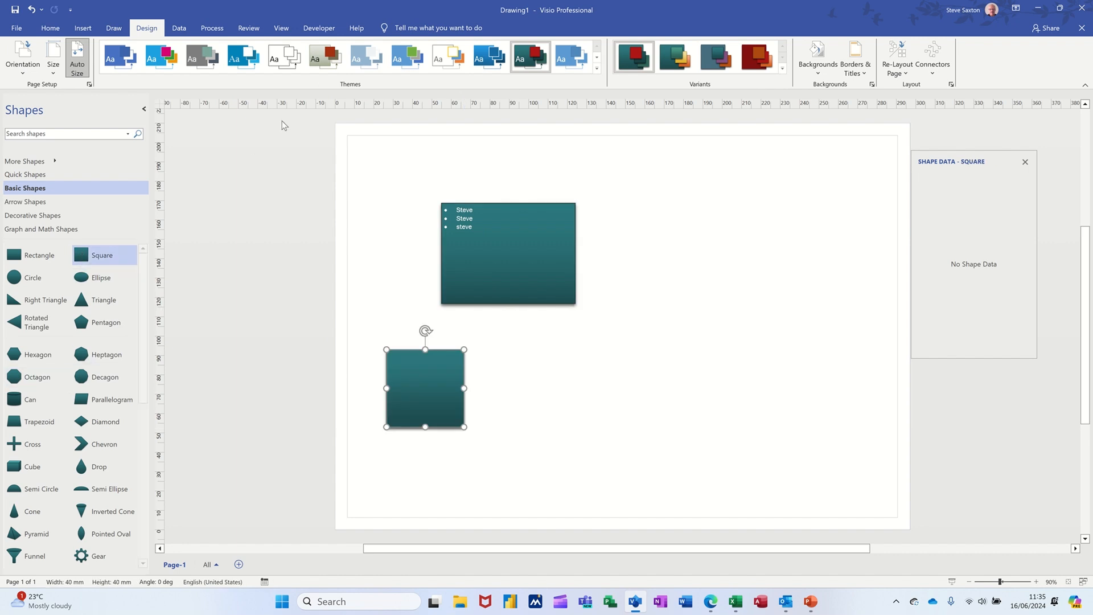
{"action": "left_click", "coordinate": [325, 57]}
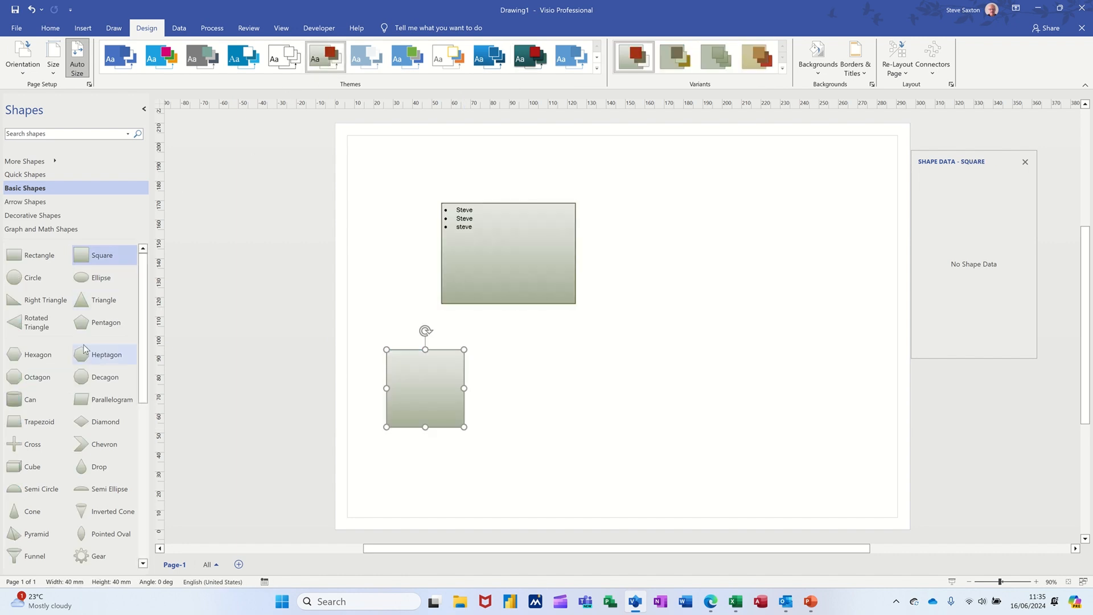
{"action": "left_click_drag", "start_coordinate": [75, 324], "coordinate": [682, 304]}
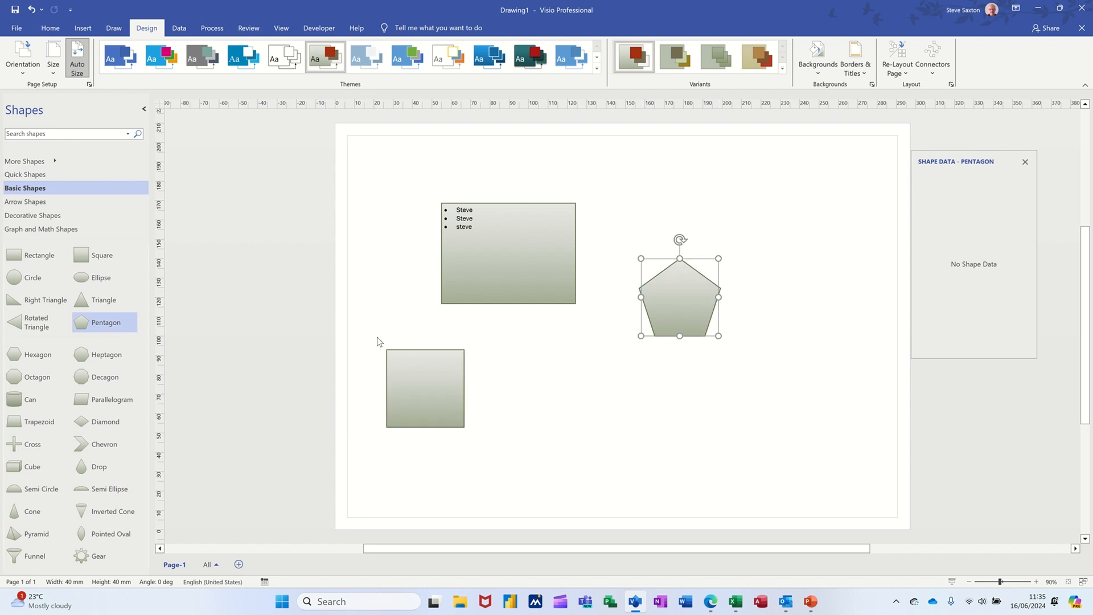
{"action": "left_click_drag", "start_coordinate": [393, 359], "coordinate": [398, 327]}
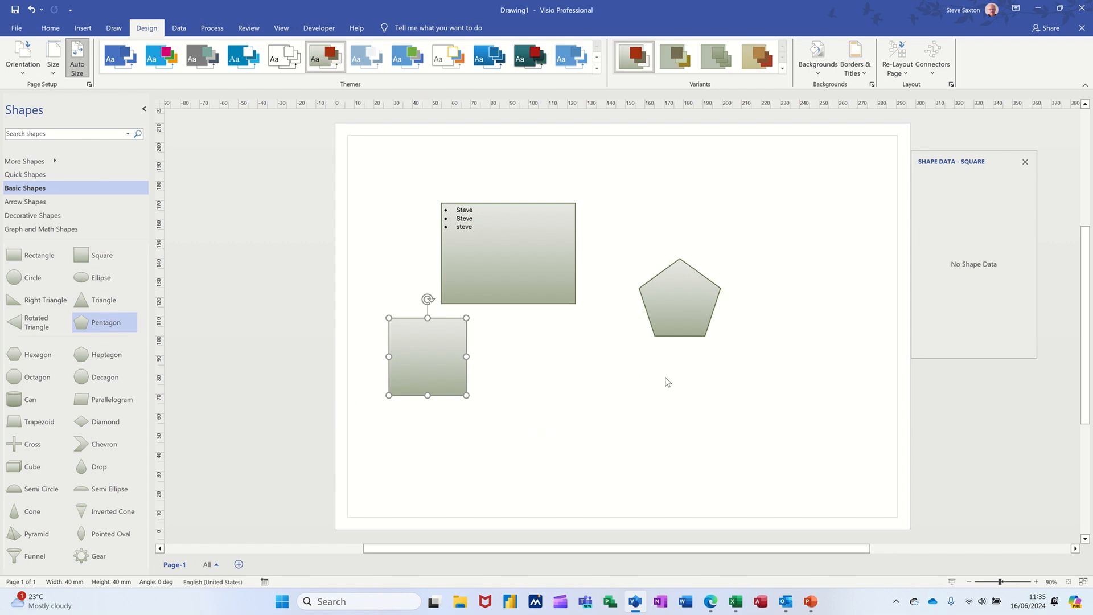
{"action": "left_click", "coordinate": [640, 195]}
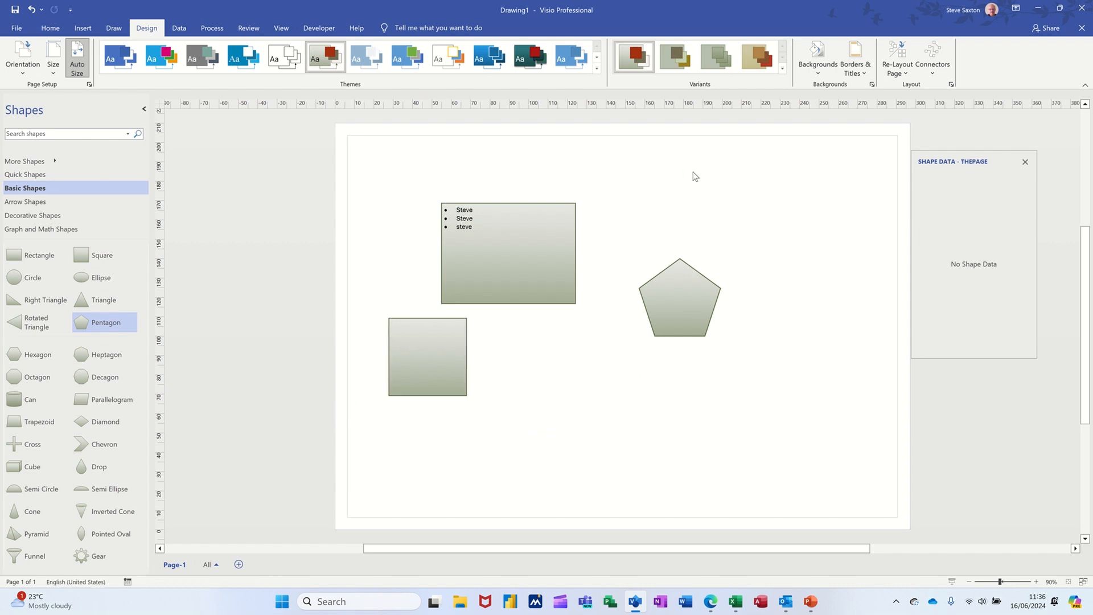
Step: Apply the world map background to the page, and view the VBackground-1 page before returning to Page-1
{"action": "left_click", "coordinate": [818, 78]}
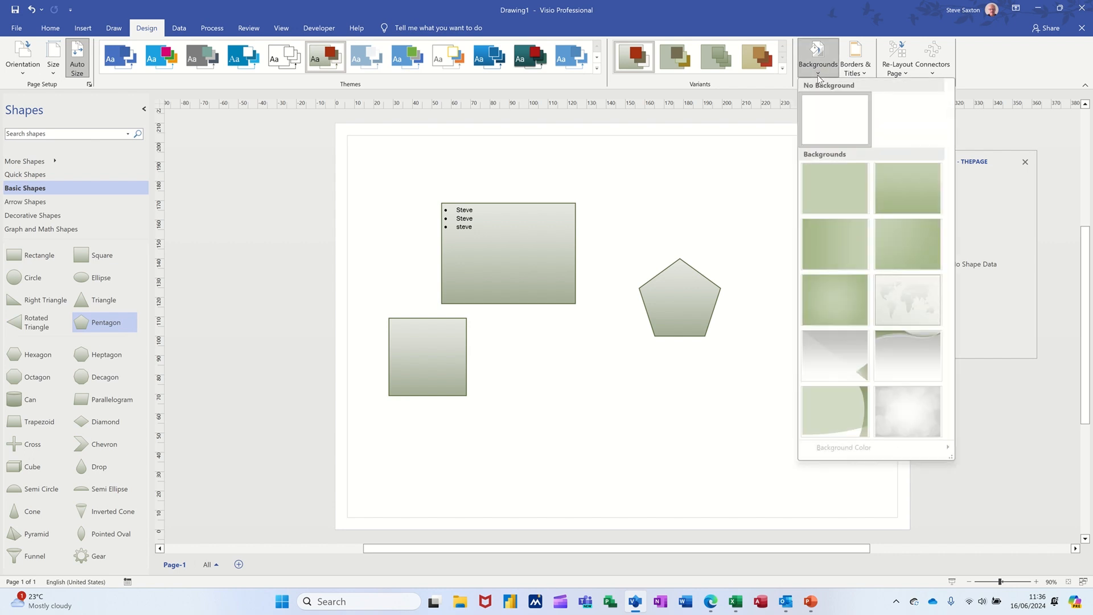
{"action": "left_click", "coordinate": [898, 304]}
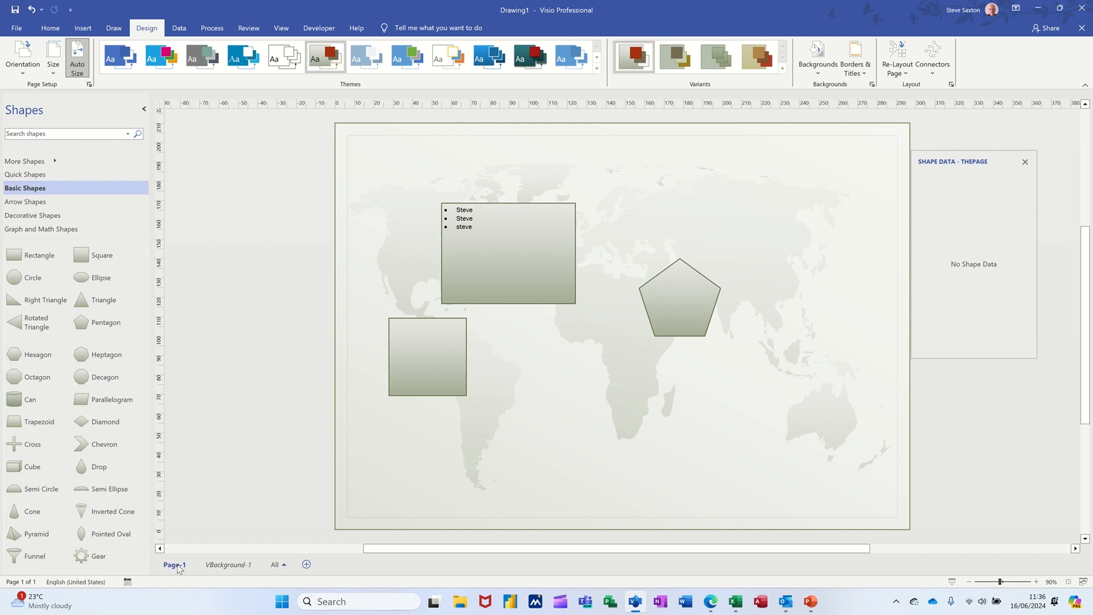
{"action": "left_click", "coordinate": [227, 564]}
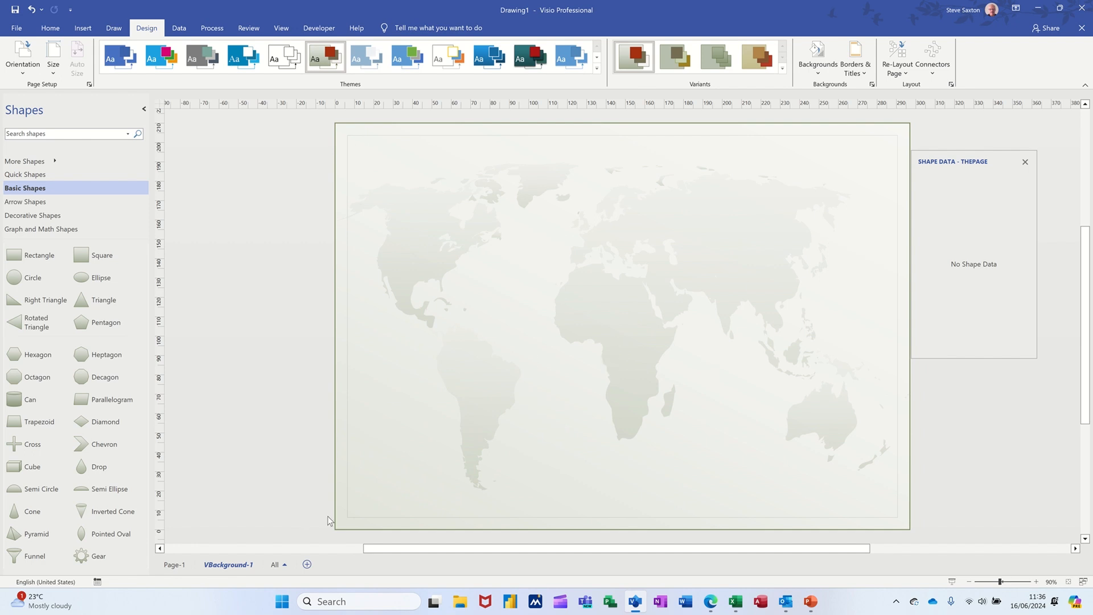
{"action": "left_click", "coordinate": [172, 566]}
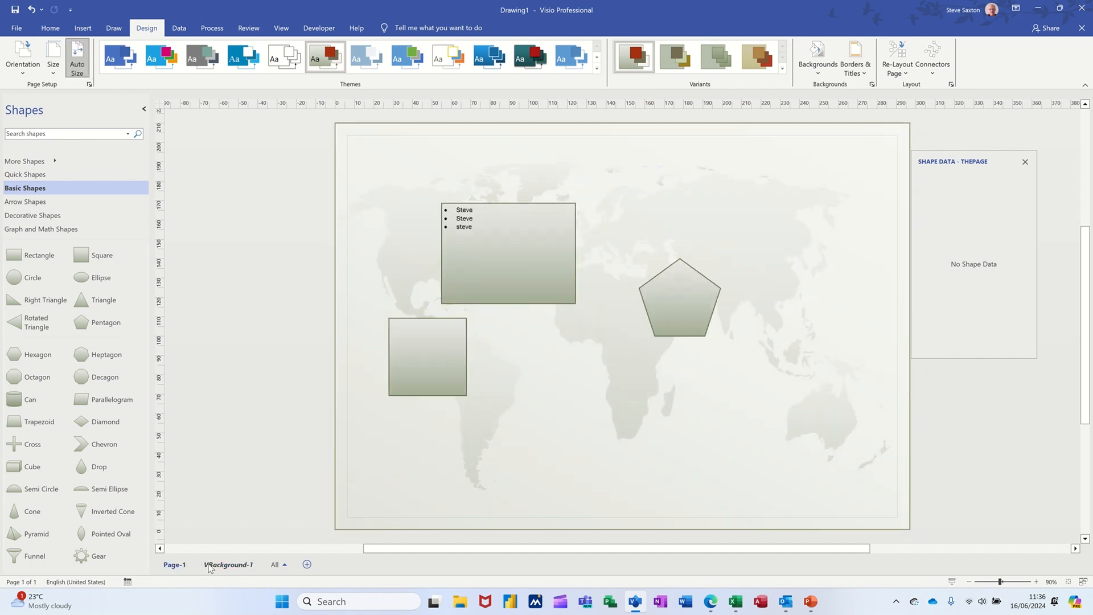
Step: Apply the Urban border and title to the page, and replace the title text on VBackground-1 with a first name
{"action": "left_click", "coordinate": [856, 64]}
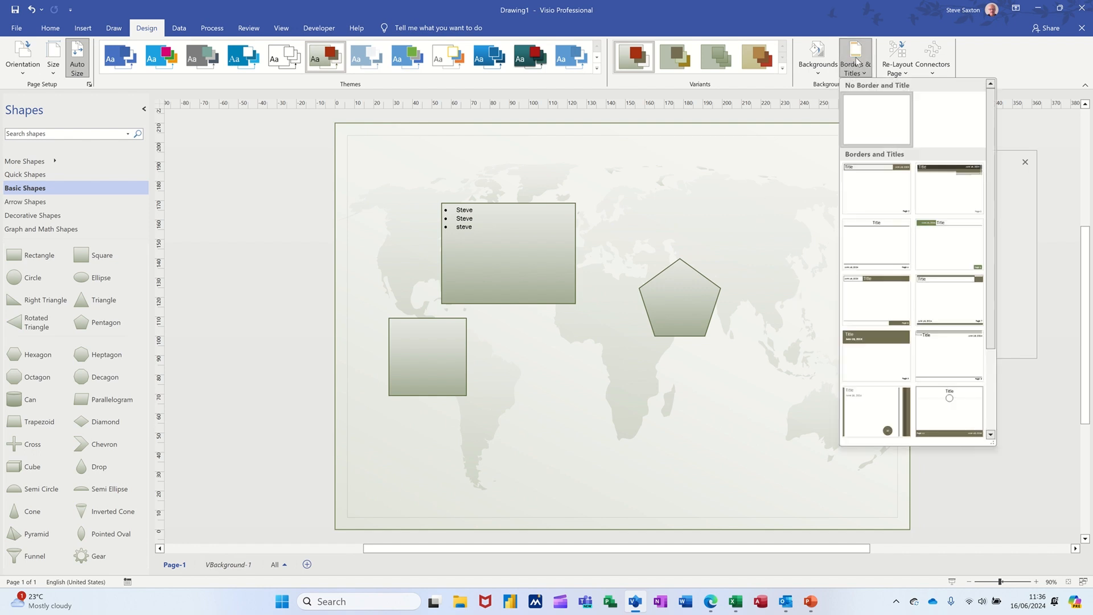
{"action": "left_click", "coordinate": [931, 182]}
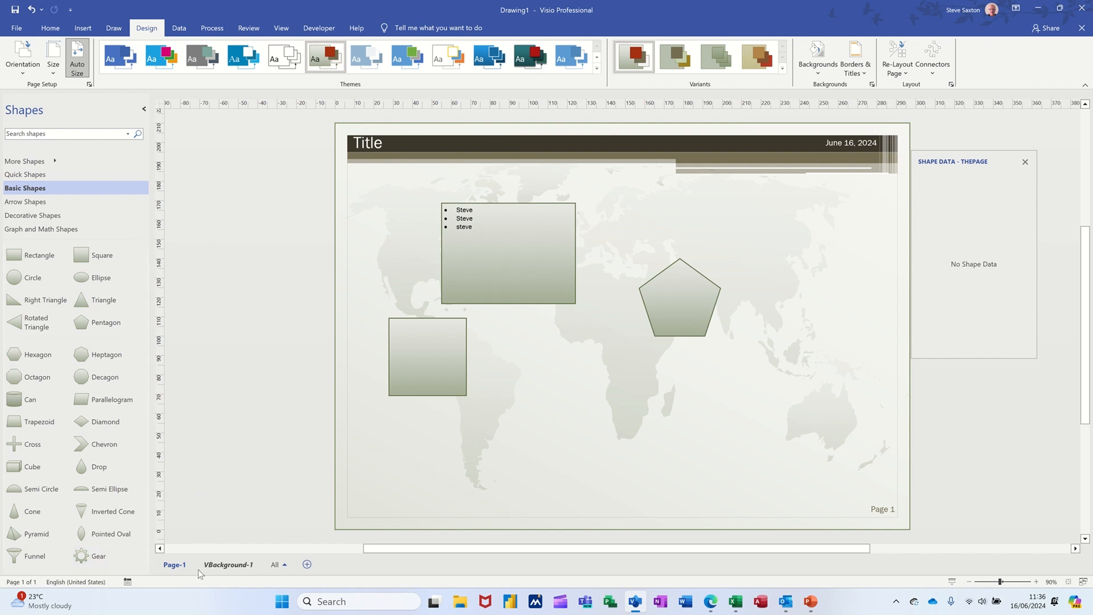
{"action": "left_click", "coordinate": [227, 564]}
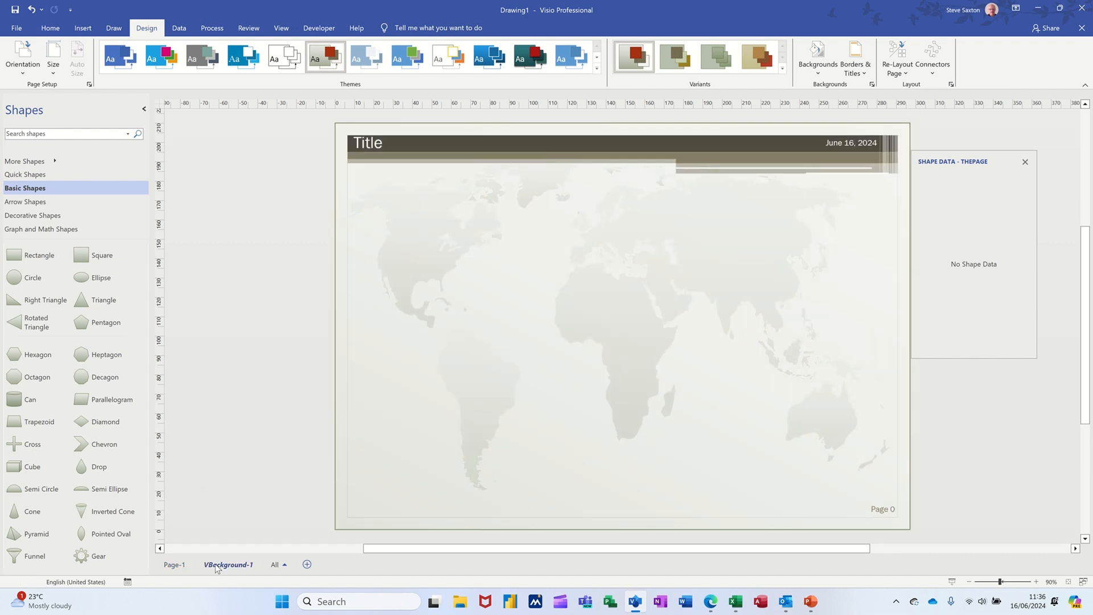
{"action": "left_click", "coordinate": [385, 147]}
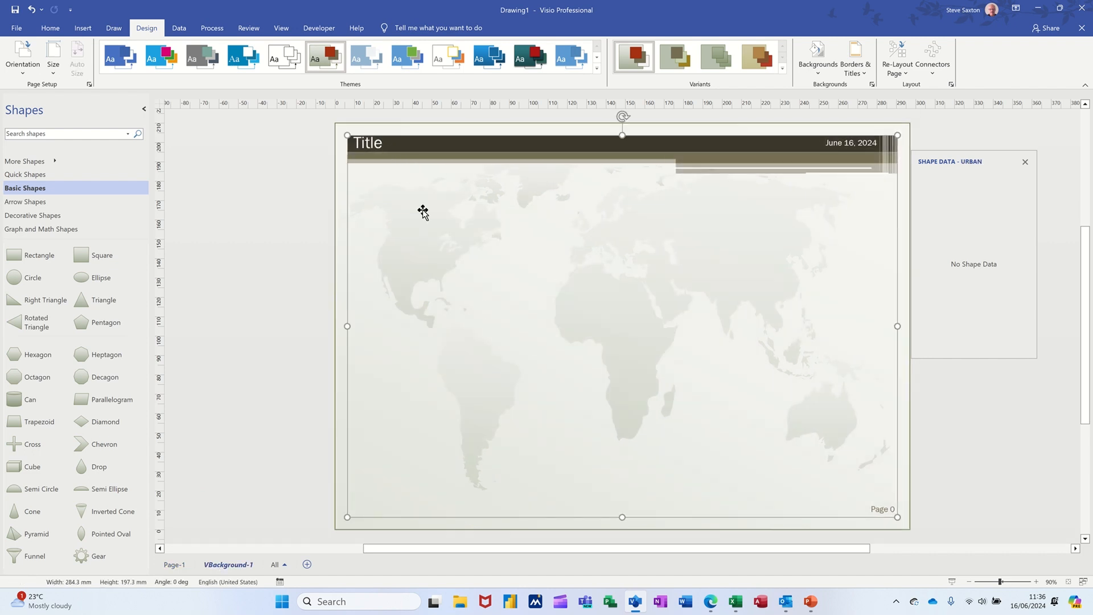
{"action": "double_click", "coordinate": [371, 144]}
{"action": "type", "text": "Steve"}
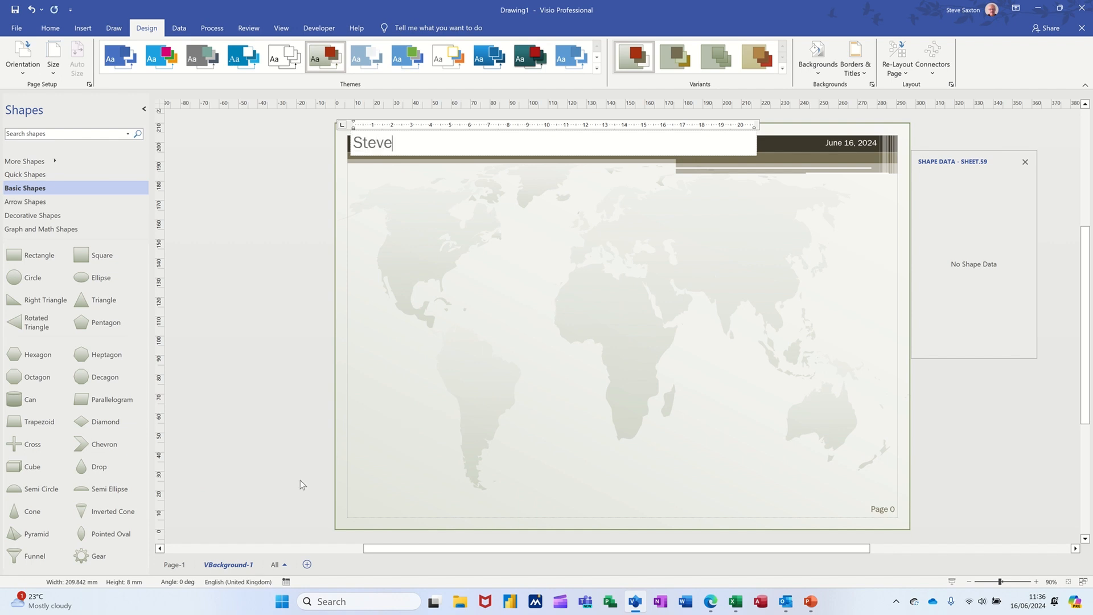
{"action": "left_click", "coordinate": [174, 565]}
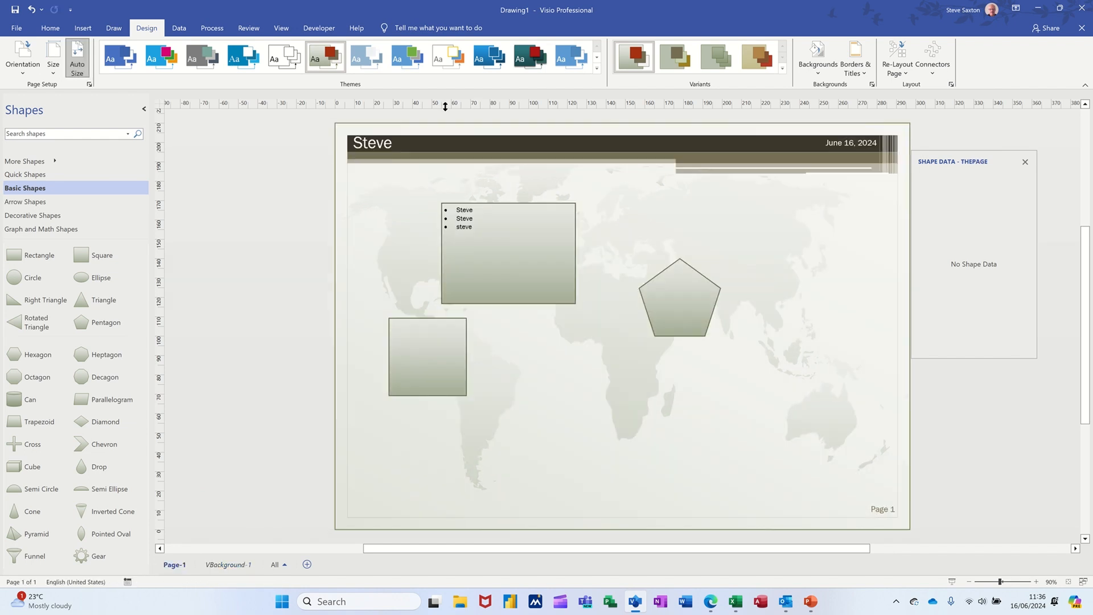
Step: Add a second page, and compare it with Page-1 and the VBackground-1 page
{"action": "left_click", "coordinate": [306, 565]}
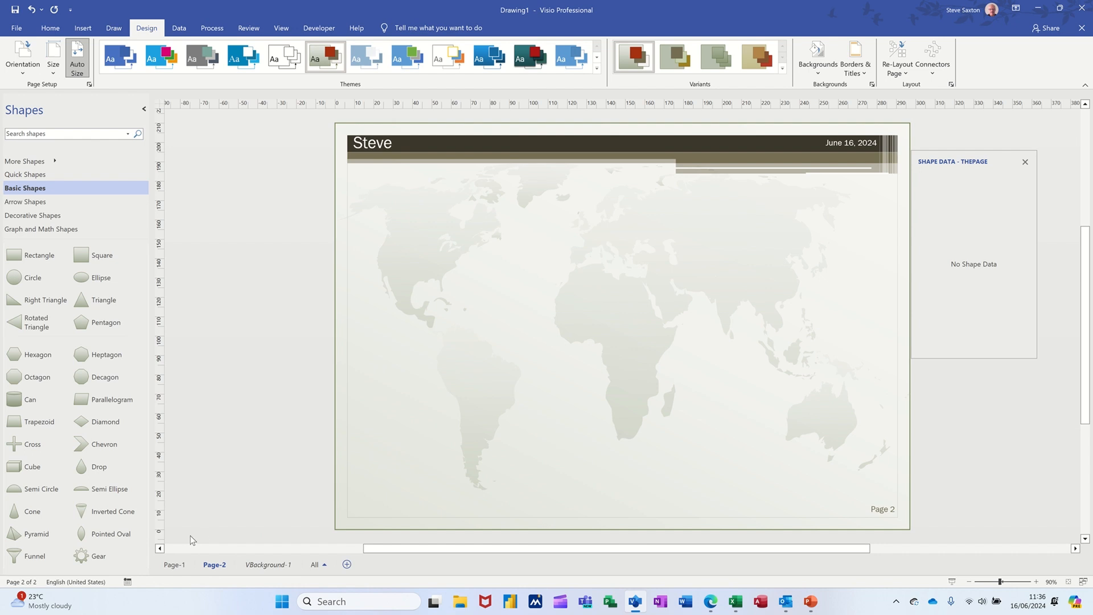
{"action": "left_click", "coordinate": [173, 564]}
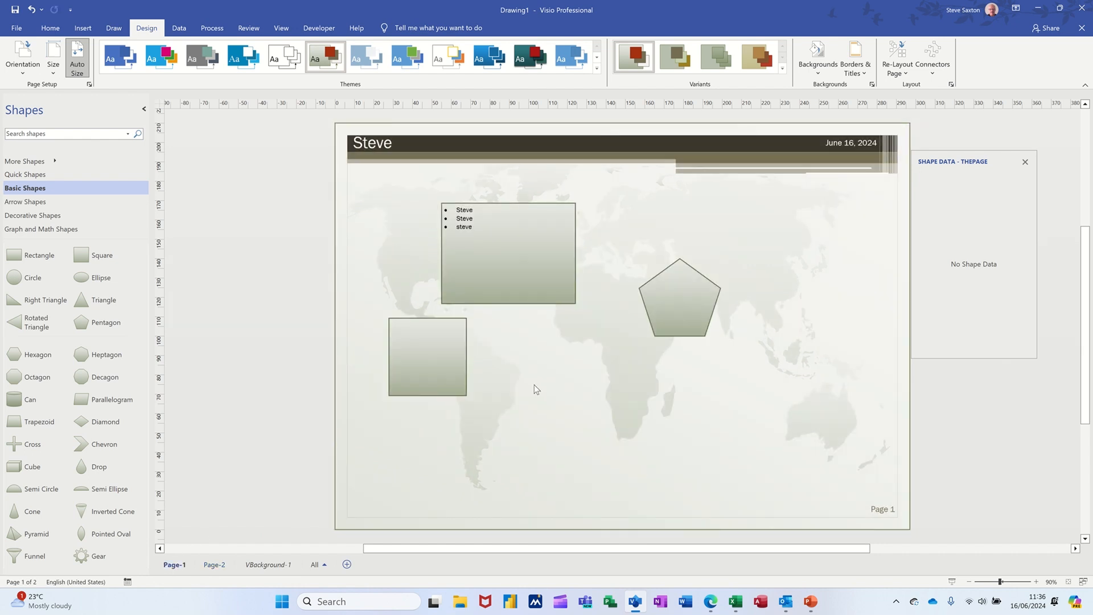
{"action": "left_click", "coordinate": [257, 565]}
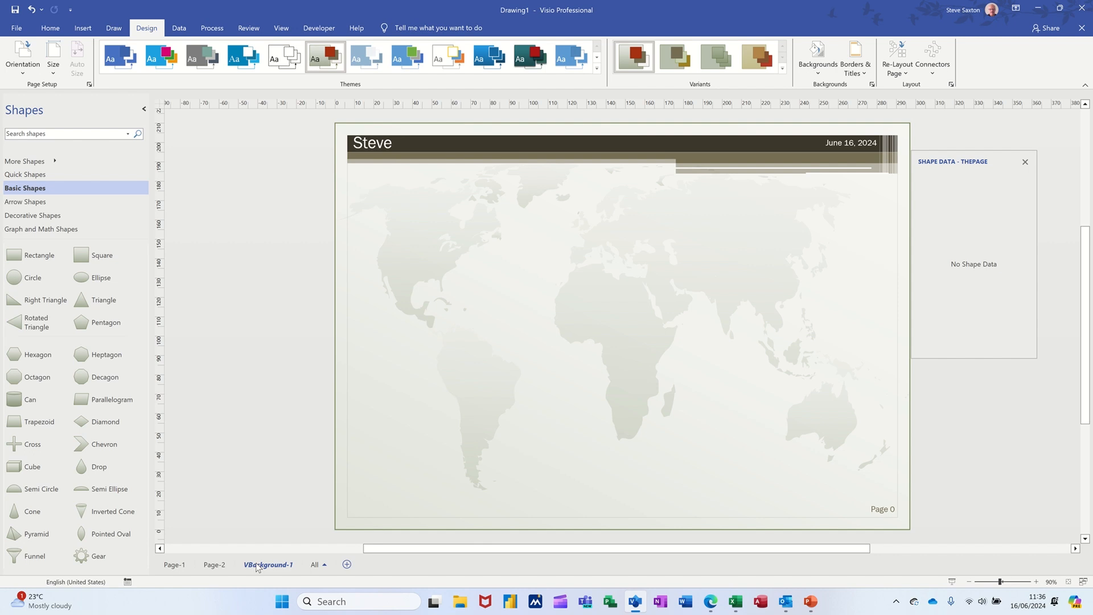
Step: Add a third page and change its page type to Background
{"action": "left_click", "coordinate": [347, 564]}
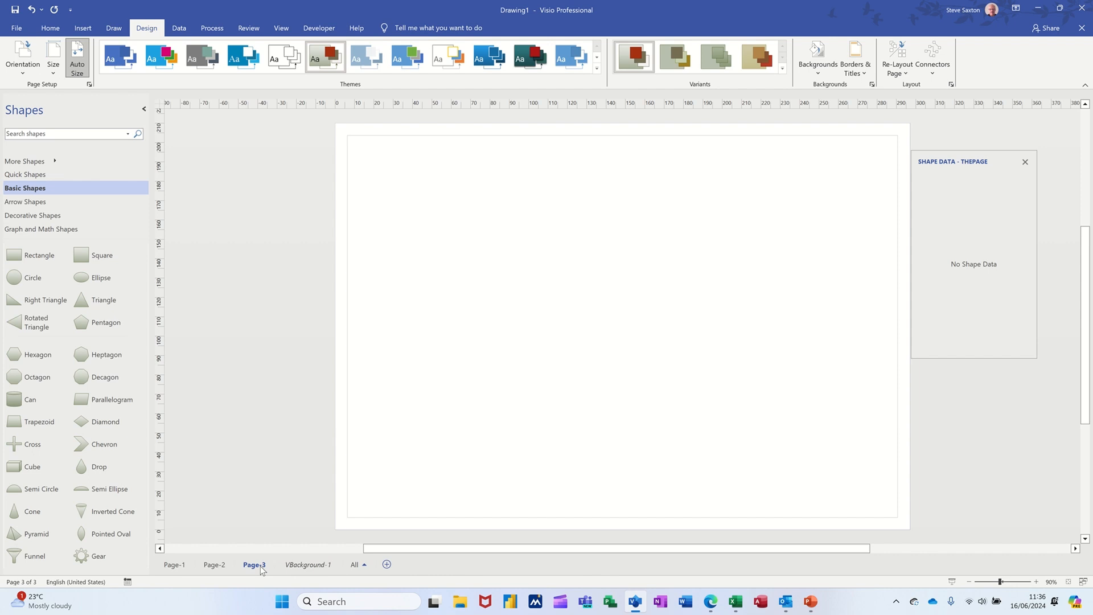
{"action": "right_click", "coordinate": [262, 566]}
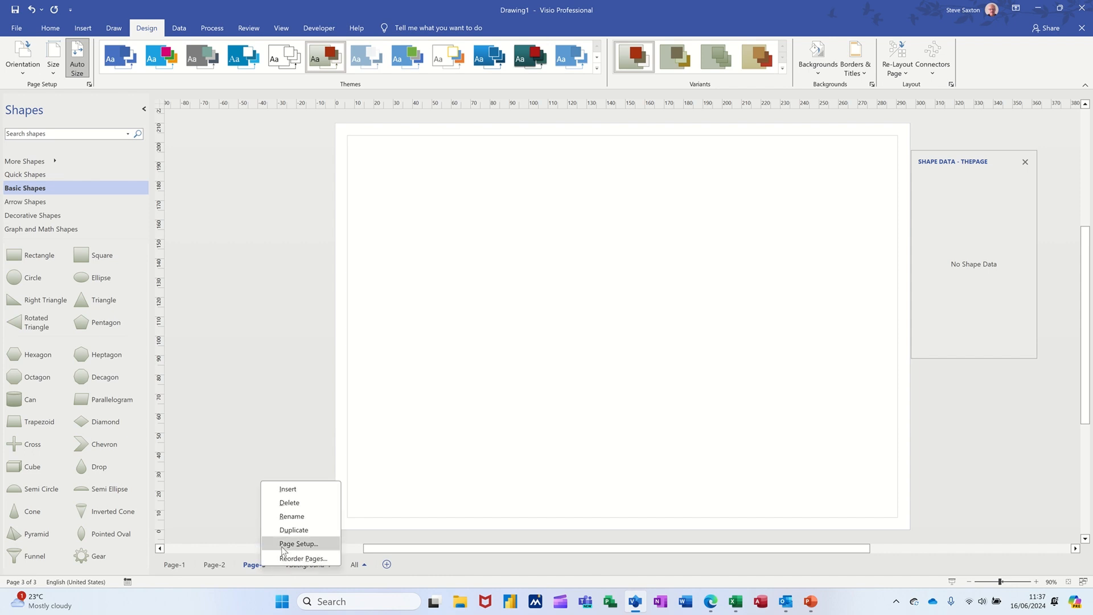
{"action": "left_click", "coordinate": [297, 543]}
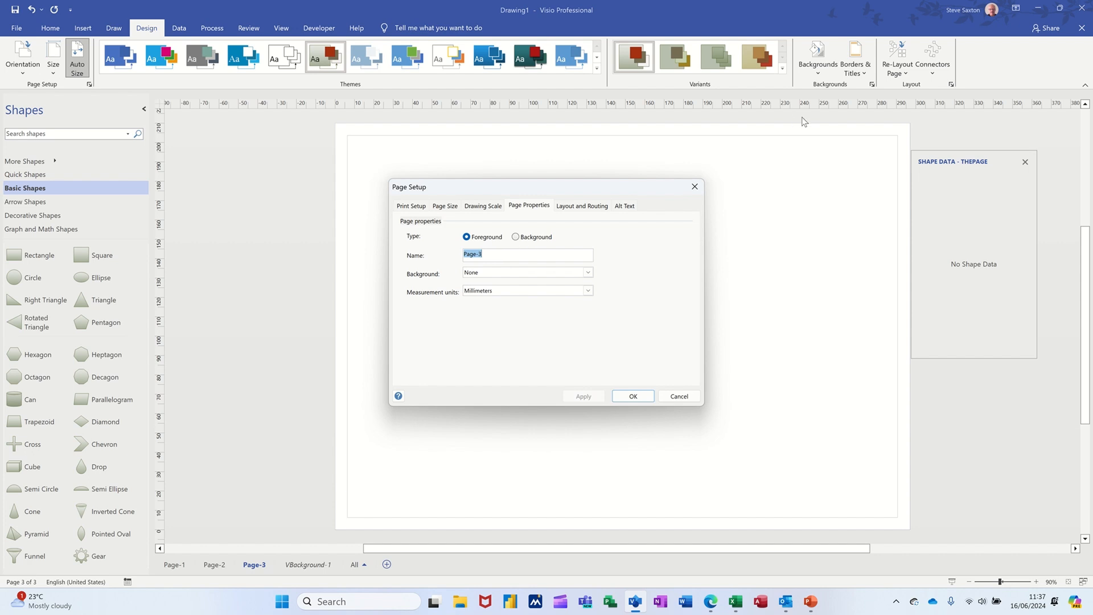
{"action": "left_click", "coordinate": [516, 238]}
{"action": "left_click", "coordinate": [629, 397]}
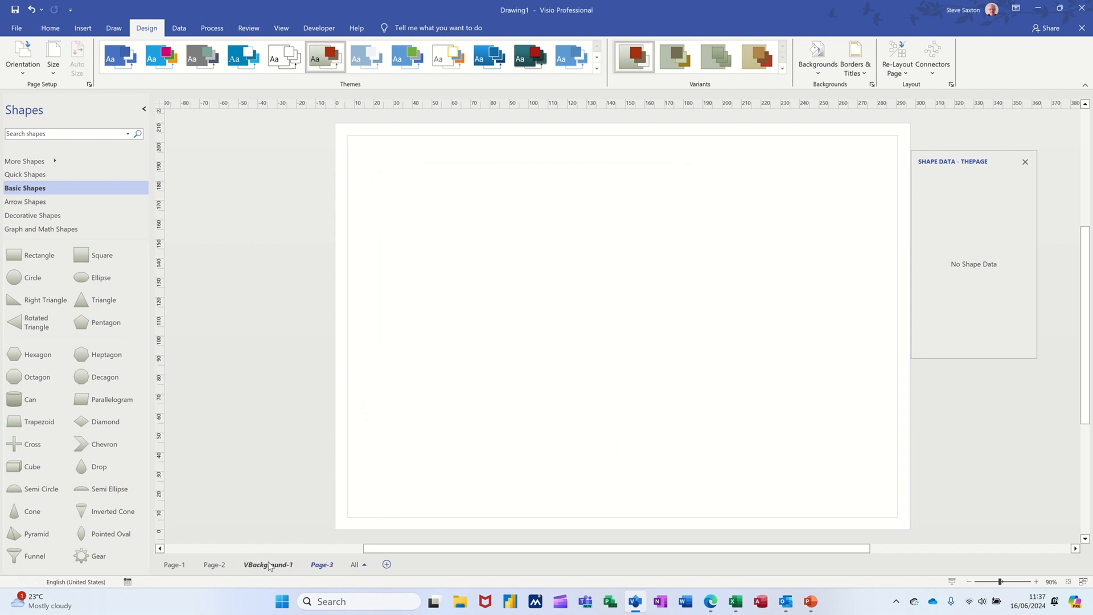
Step: Delete the VBackground-1 page even though it is assigned to other pages, and check Page-1
{"action": "right_click", "coordinate": [265, 569]}
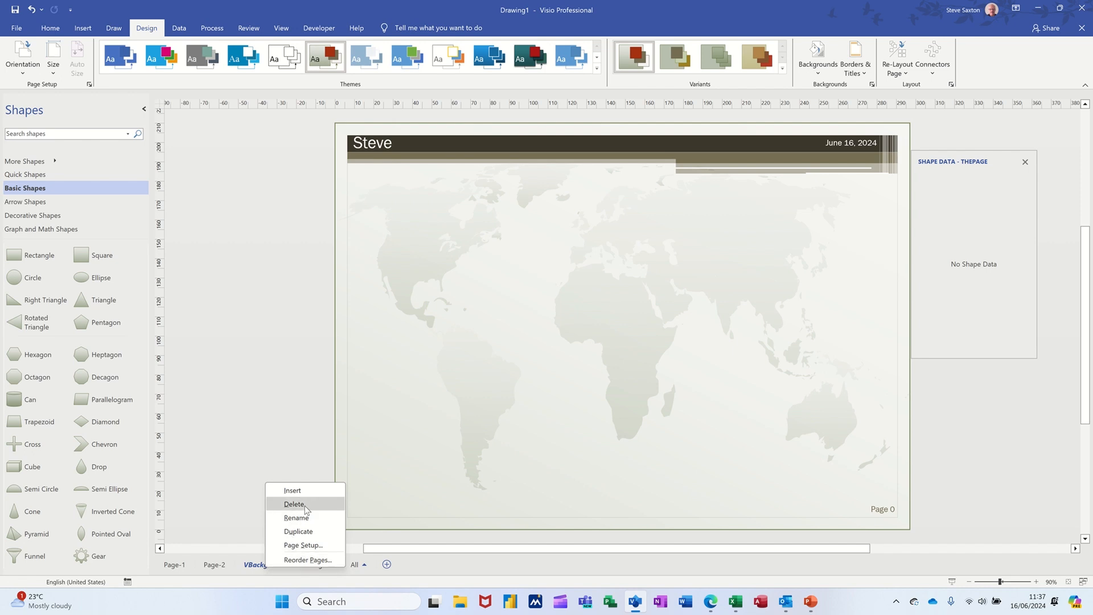
{"action": "left_click", "coordinate": [293, 504]}
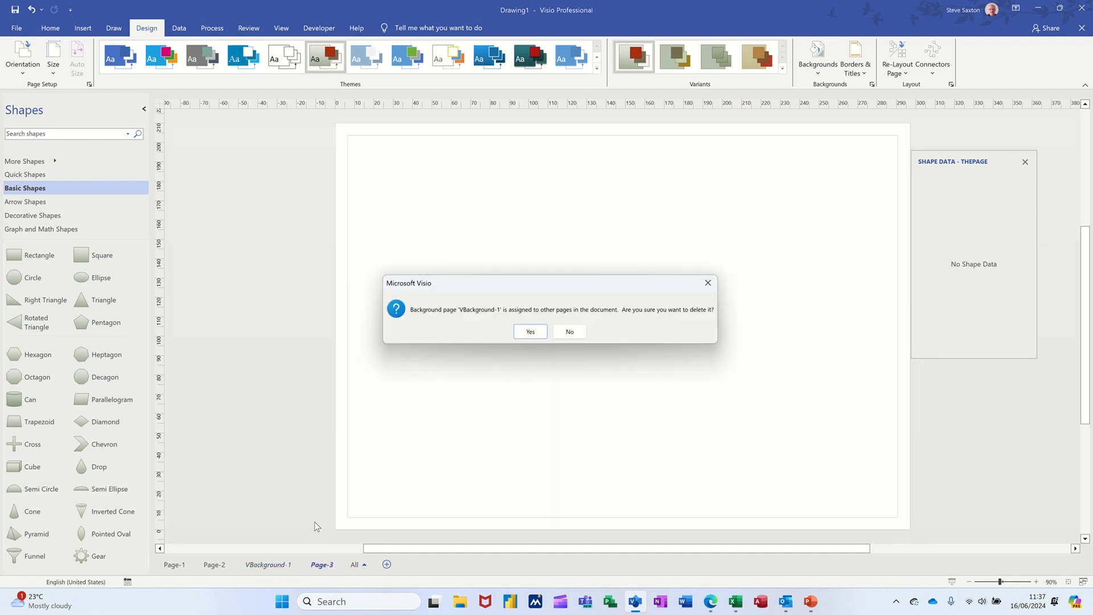
{"action": "left_click", "coordinate": [529, 332]}
{"action": "left_click", "coordinate": [215, 565]}
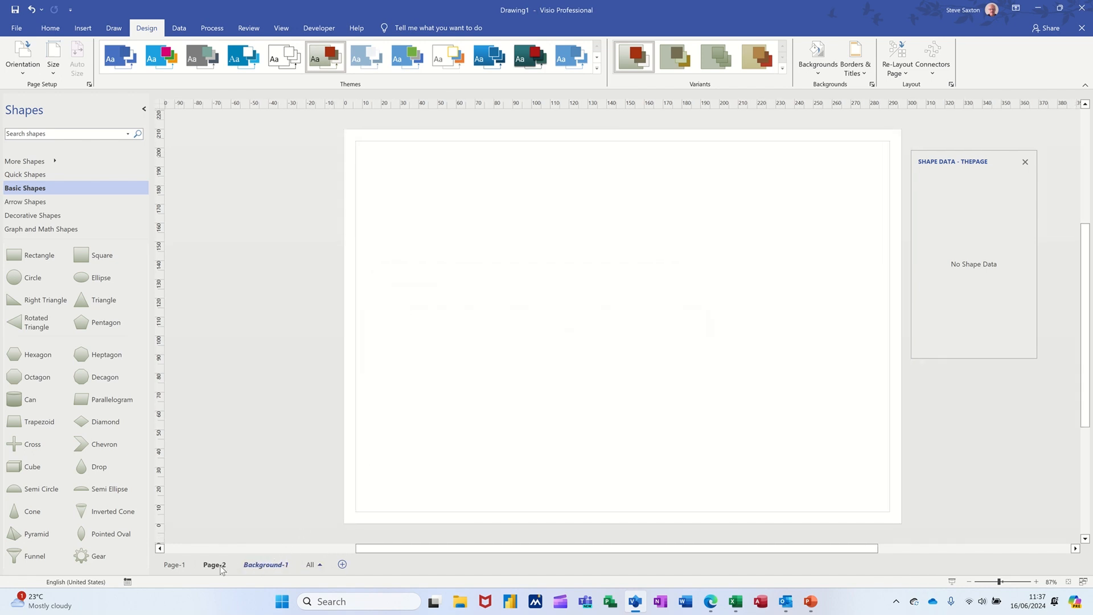
{"action": "left_click", "coordinate": [183, 565]}
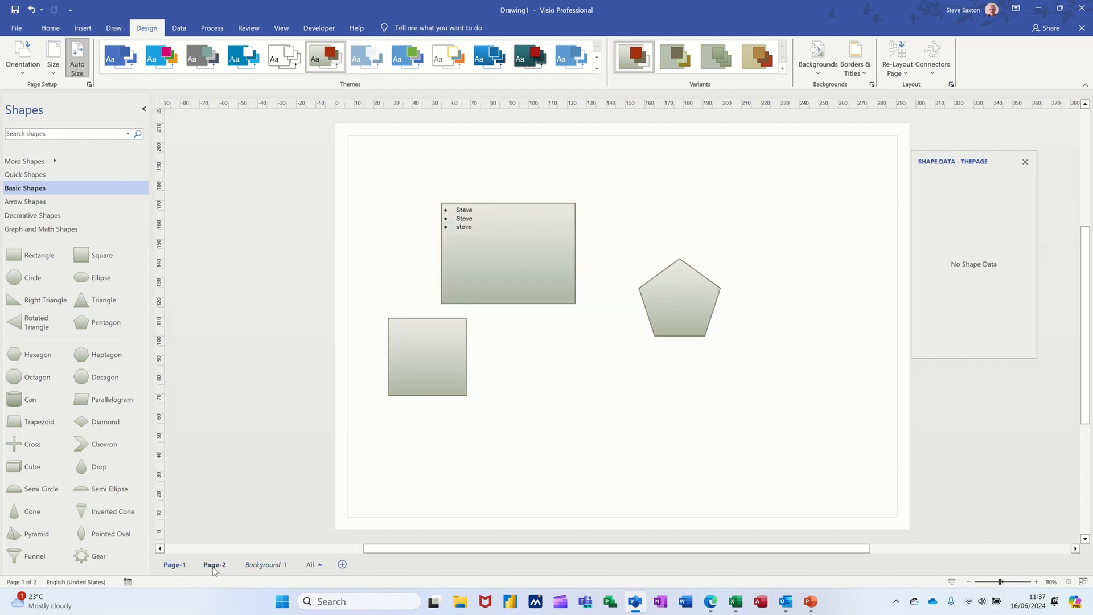
Step: Add a text box about 62 × 13.5 mm containing a first name near the upper-right corner of the Background-1 page
{"action": "left_click", "coordinate": [253, 567]}
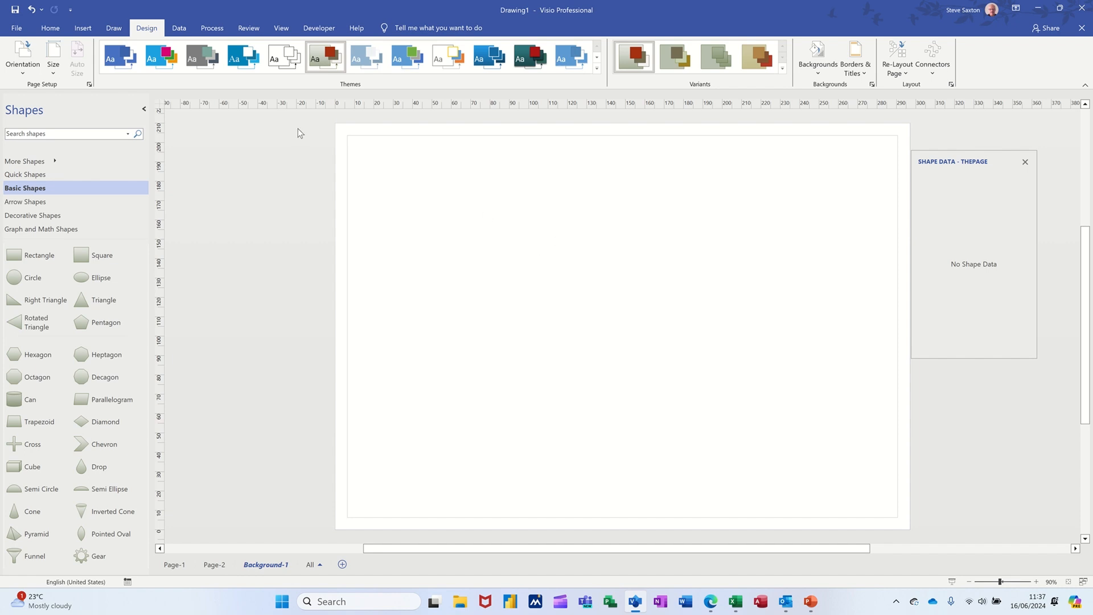
{"action": "left_click", "coordinate": [50, 28]}
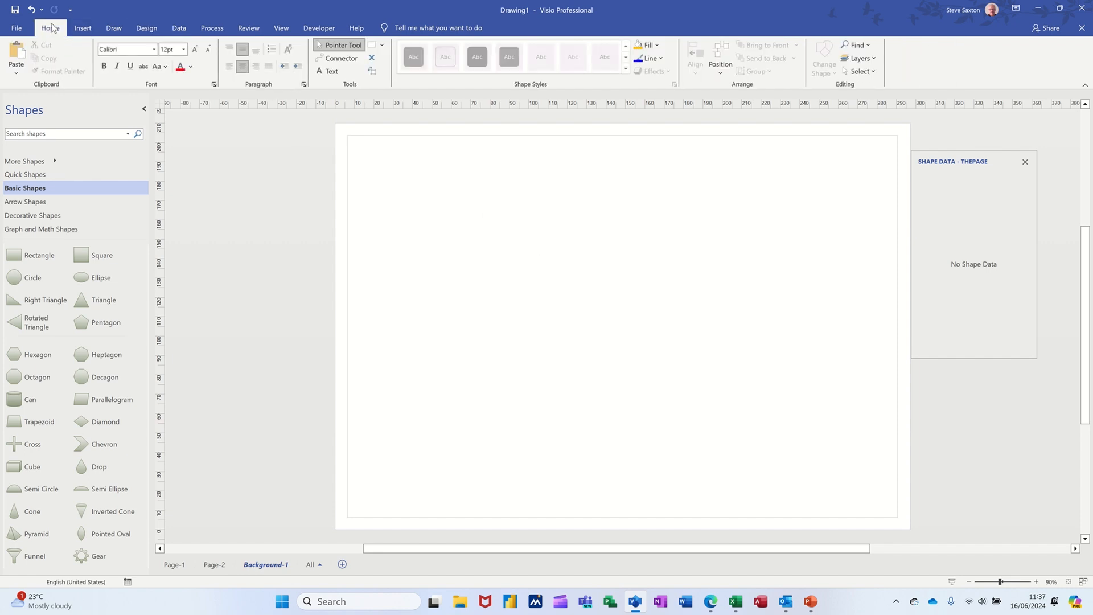
{"action": "left_click", "coordinate": [332, 71]}
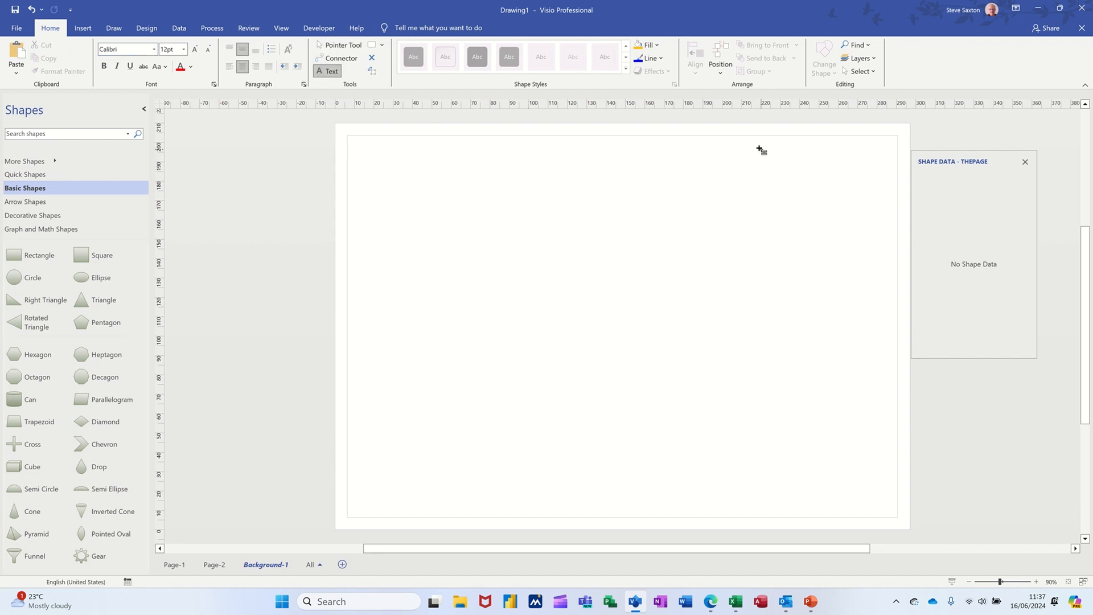
{"action": "left_click_drag", "start_coordinate": [764, 148], "coordinate": [881, 168]}
{"action": "type", "text": "Steve"}
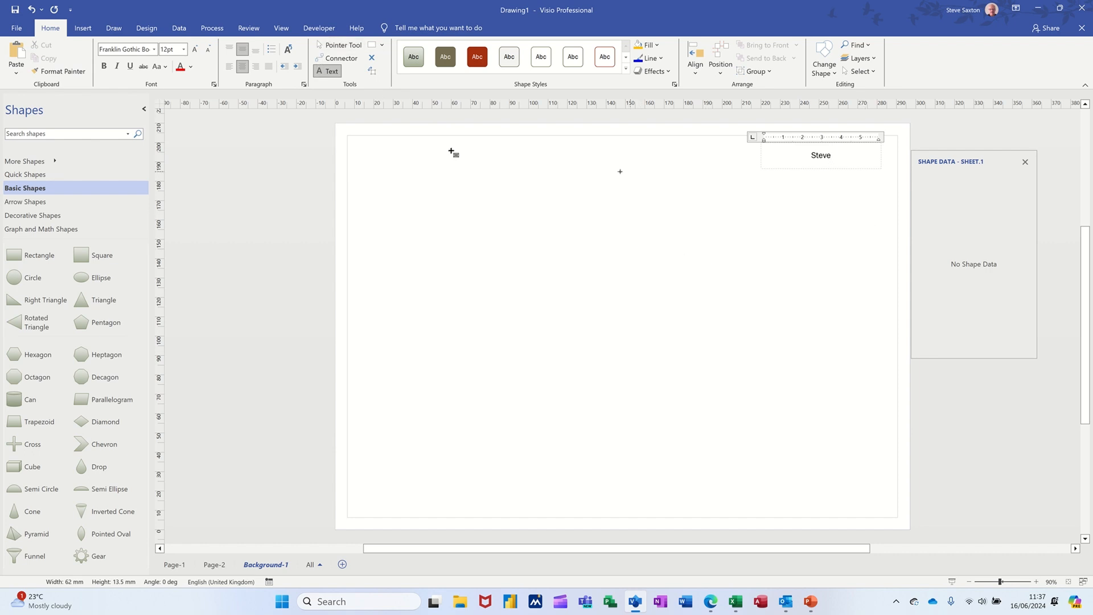
{"action": "left_click", "coordinate": [328, 50]}
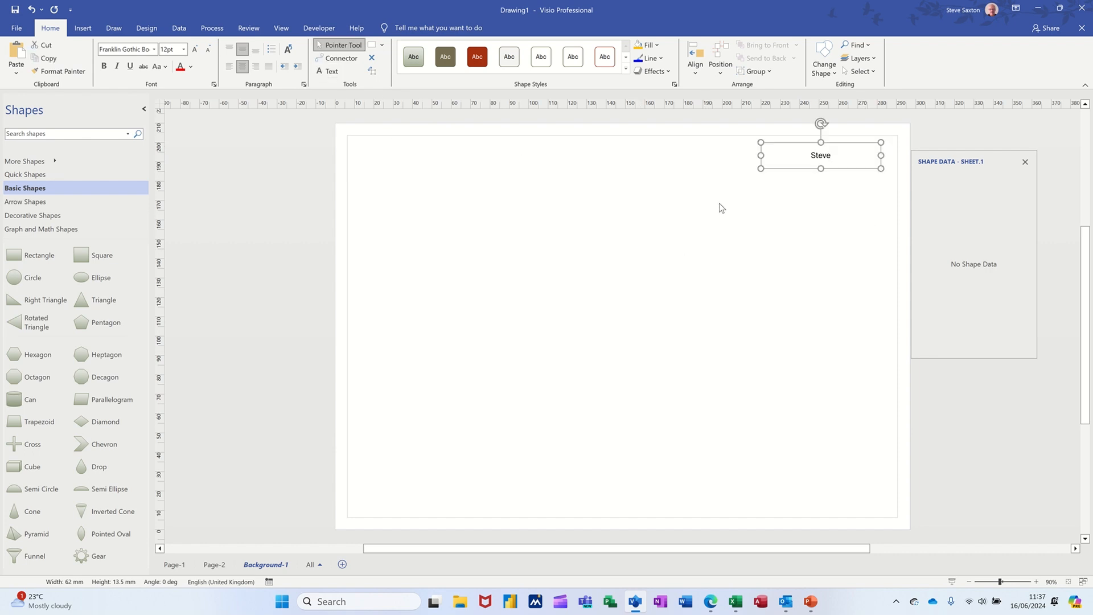
{"action": "left_click", "coordinate": [827, 191]}
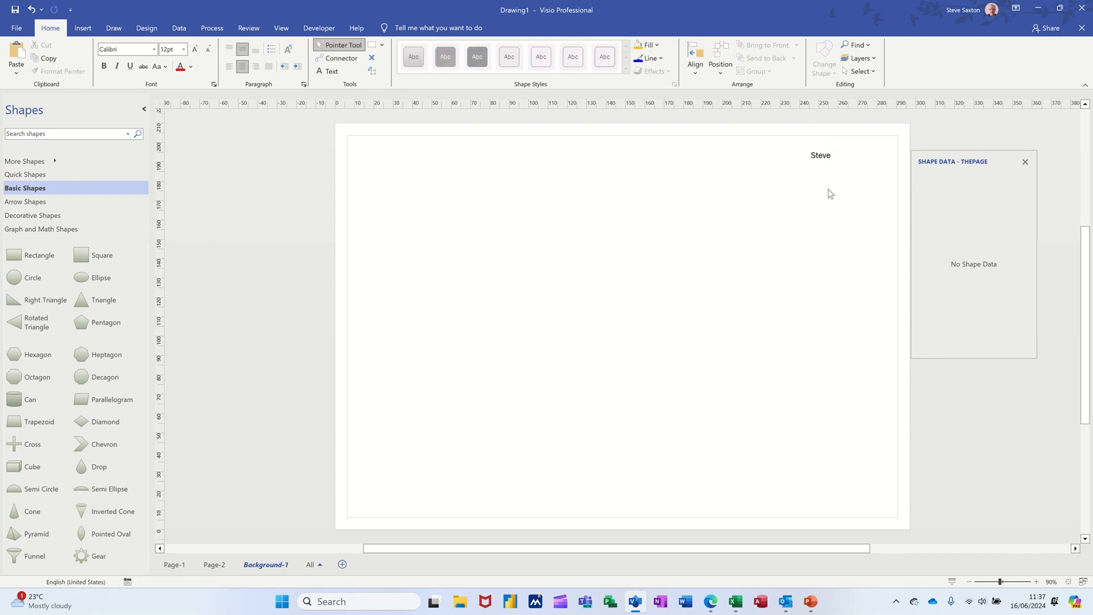
Step: Assign Background-1 as the background of Page-1 in its page properties
{"action": "left_click", "coordinate": [214, 564]}
{"action": "left_click", "coordinate": [180, 569]}
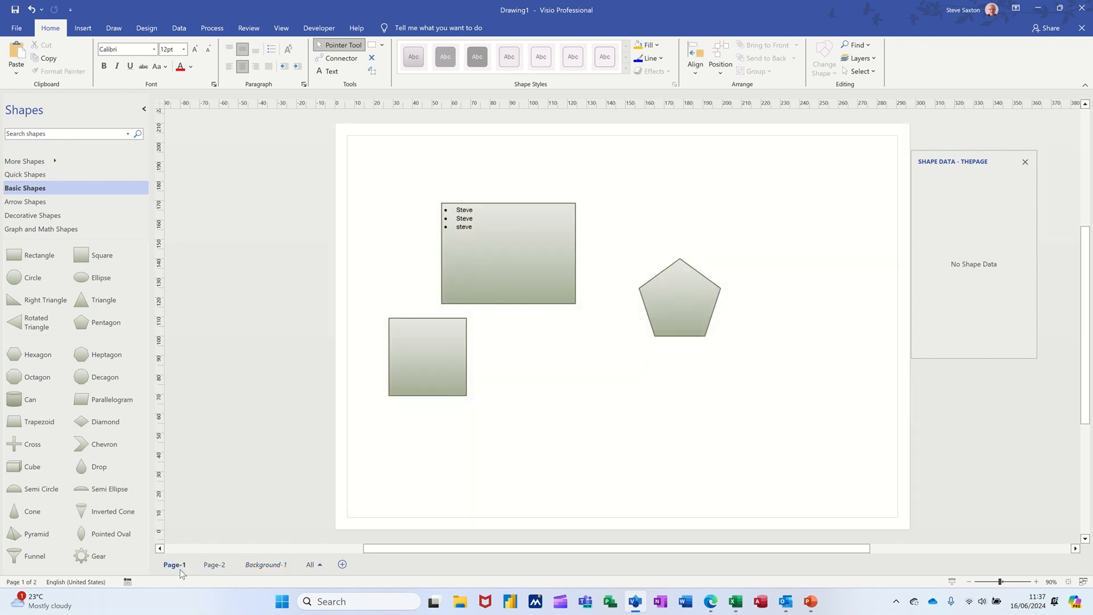
{"action": "right_click", "coordinate": [176, 565]}
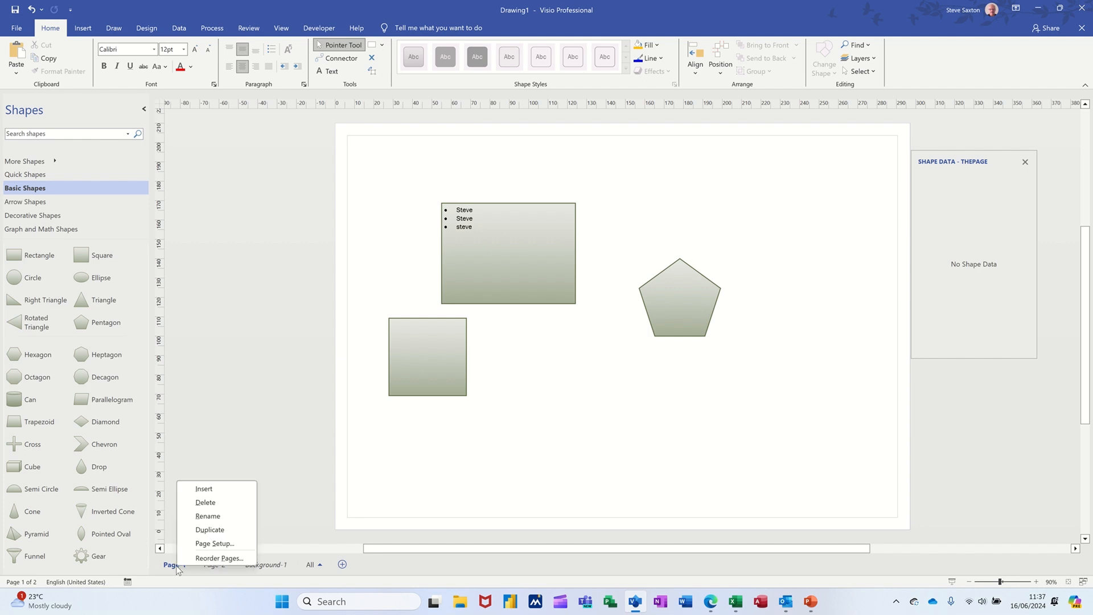
{"action": "left_click", "coordinate": [213, 543]}
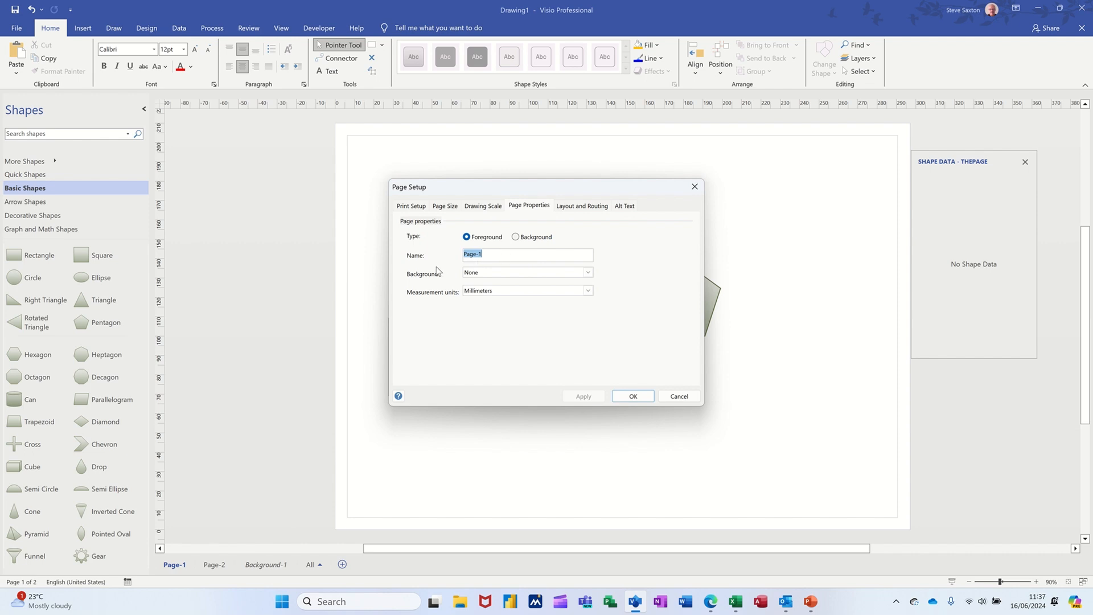
{"action": "left_click", "coordinate": [588, 272]}
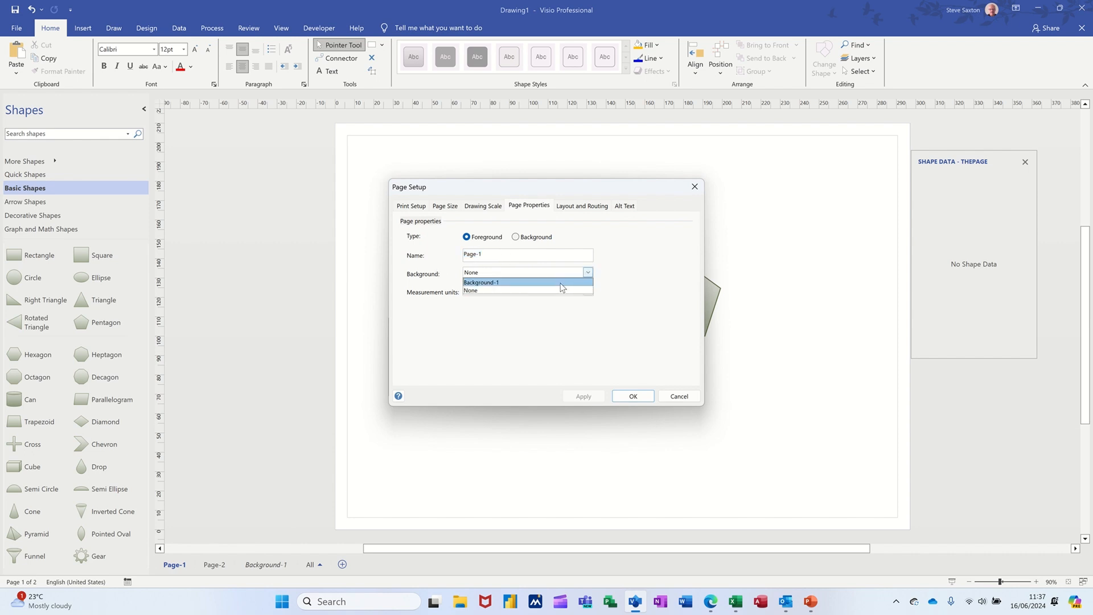
{"action": "left_click", "coordinate": [560, 283]}
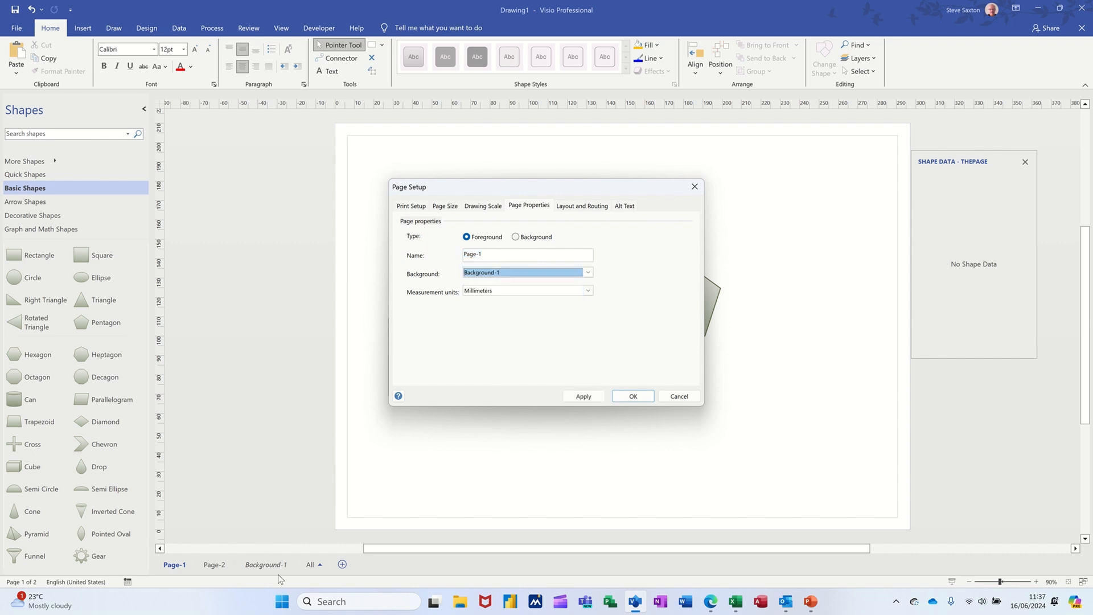
{"action": "left_click", "coordinate": [632, 396]}
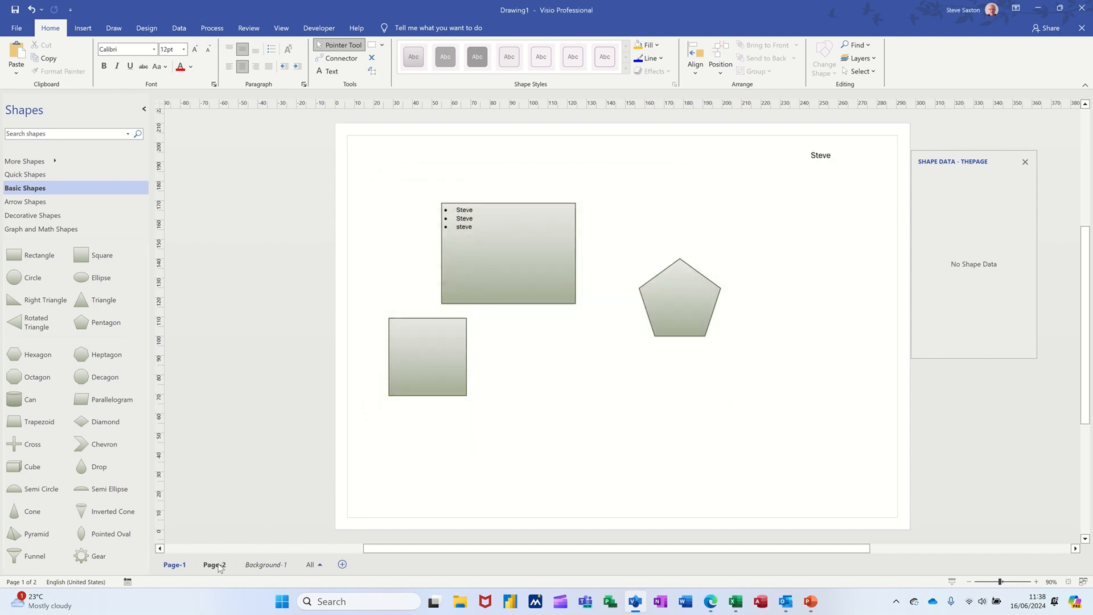
Step: Assign Background-1 as the background of Page-2 in its page properties
{"action": "right_click", "coordinate": [215, 566]}
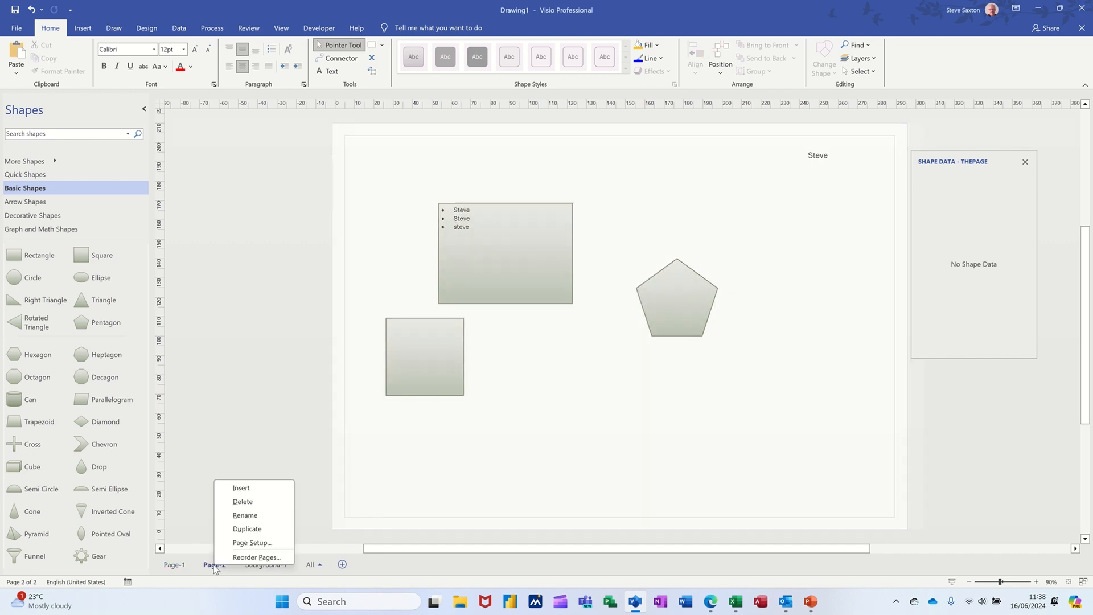
{"action": "left_click", "coordinate": [250, 543]}
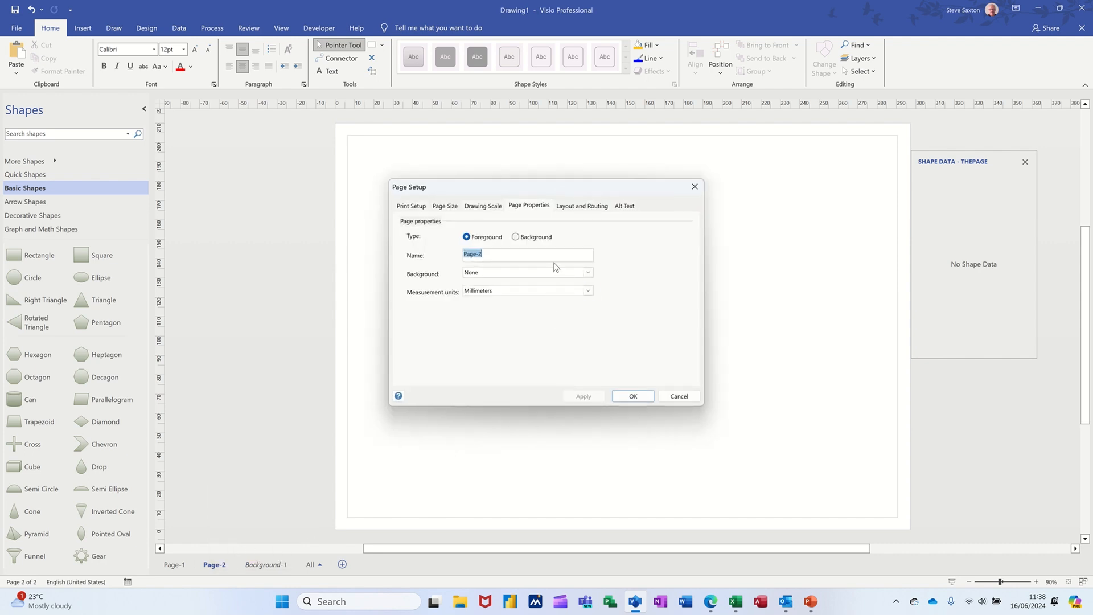
{"action": "left_click", "coordinate": [588, 273]}
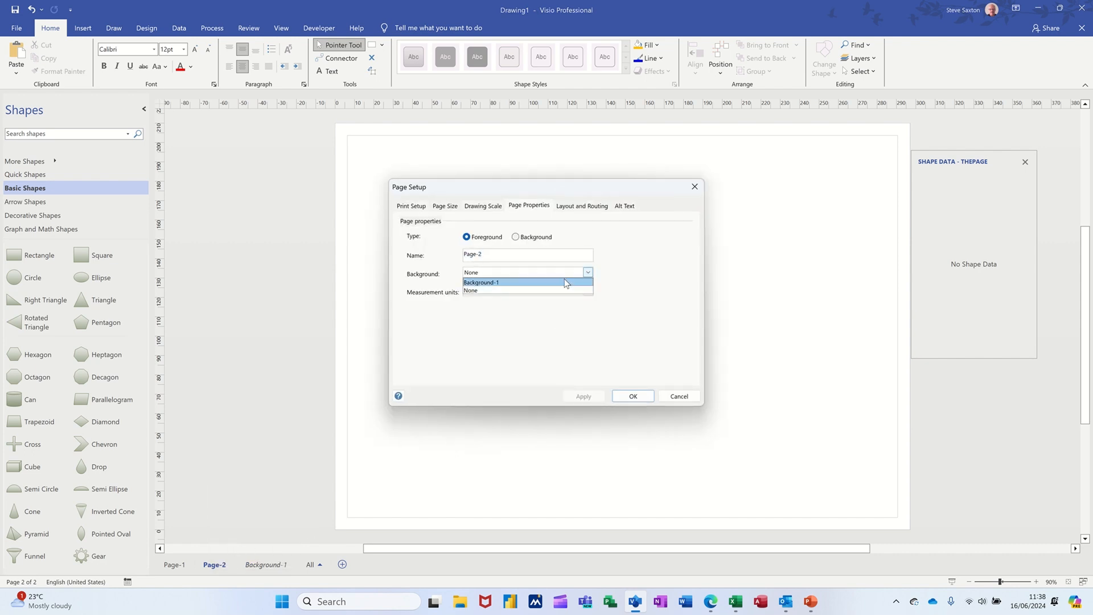
{"action": "left_click", "coordinate": [566, 284]}
{"action": "left_click", "coordinate": [634, 397]}
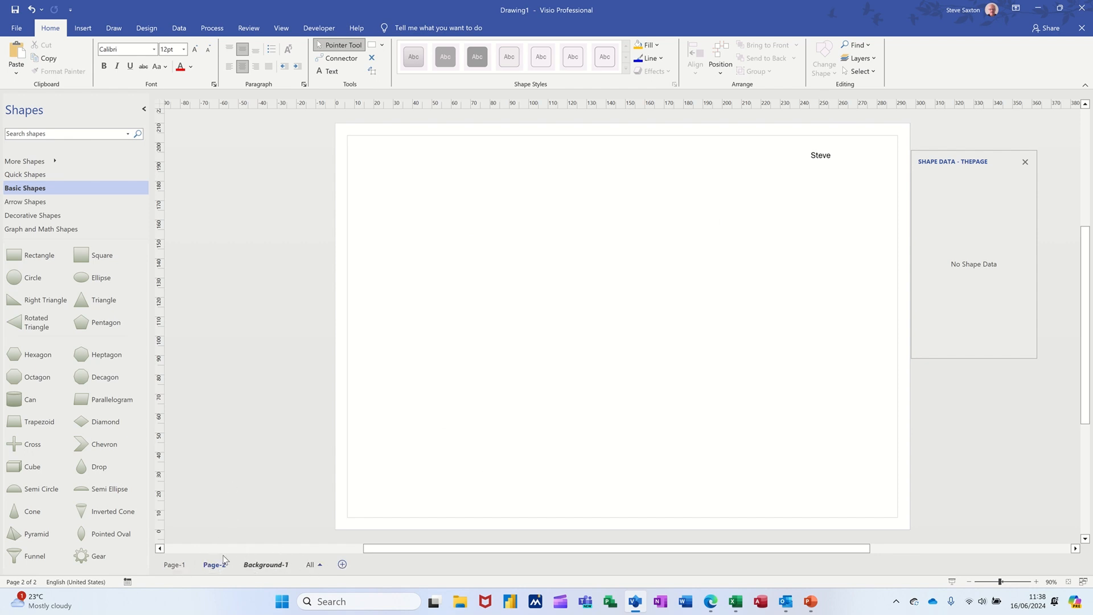
Step: Move the bulleted rectangle on Page-1 up and to the right, clear of the square
{"action": "left_click", "coordinate": [178, 566]}
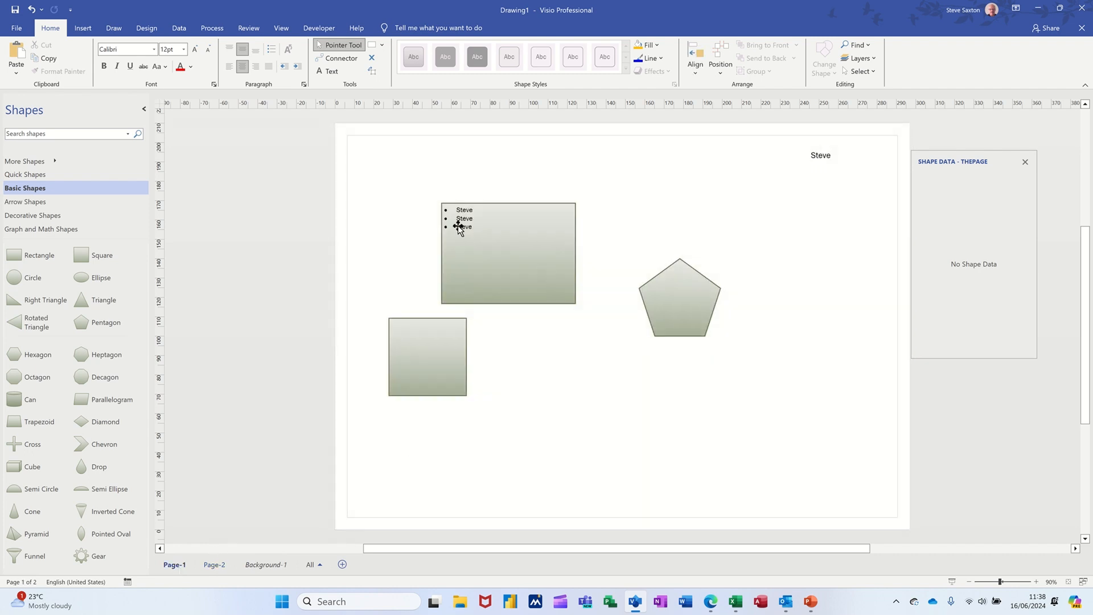
{"action": "left_click_drag", "start_coordinate": [536, 272], "coordinate": [575, 247]}
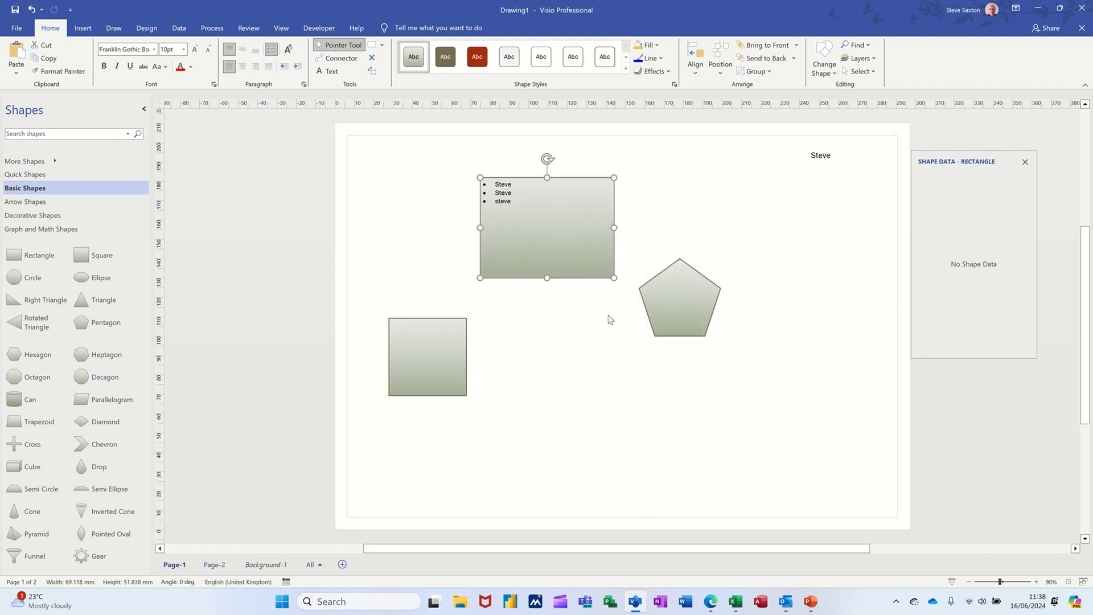
Step: Move the pentagon and the square so they overlap the lower corners of the bulleted rectangle
{"action": "left_click_drag", "start_coordinate": [676, 307], "coordinate": [596, 300]}
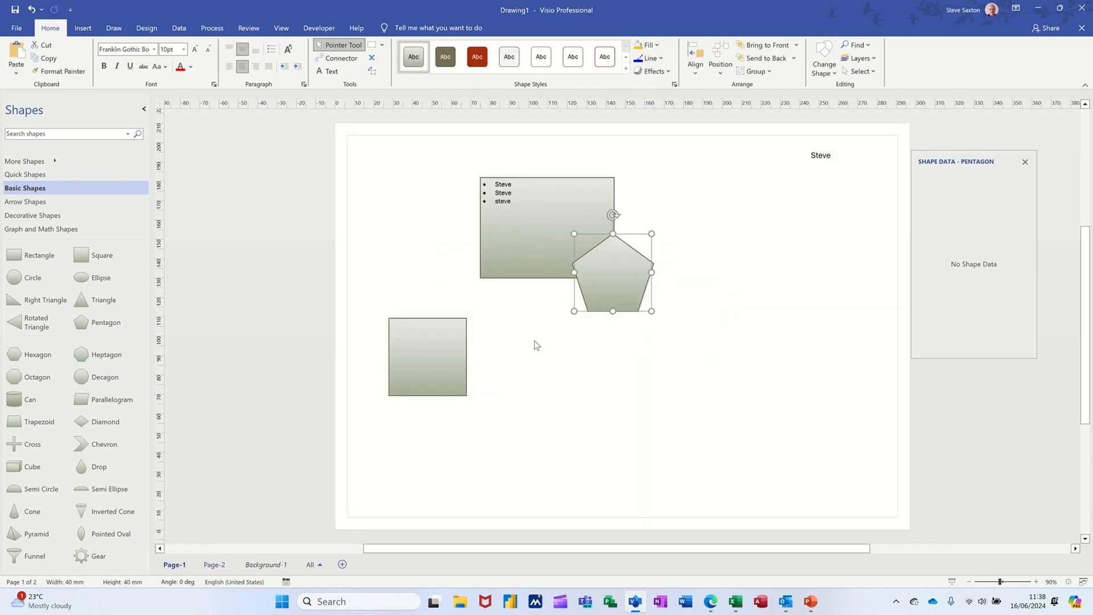
{"action": "left_click_drag", "start_coordinate": [420, 366], "coordinate": [477, 297]}
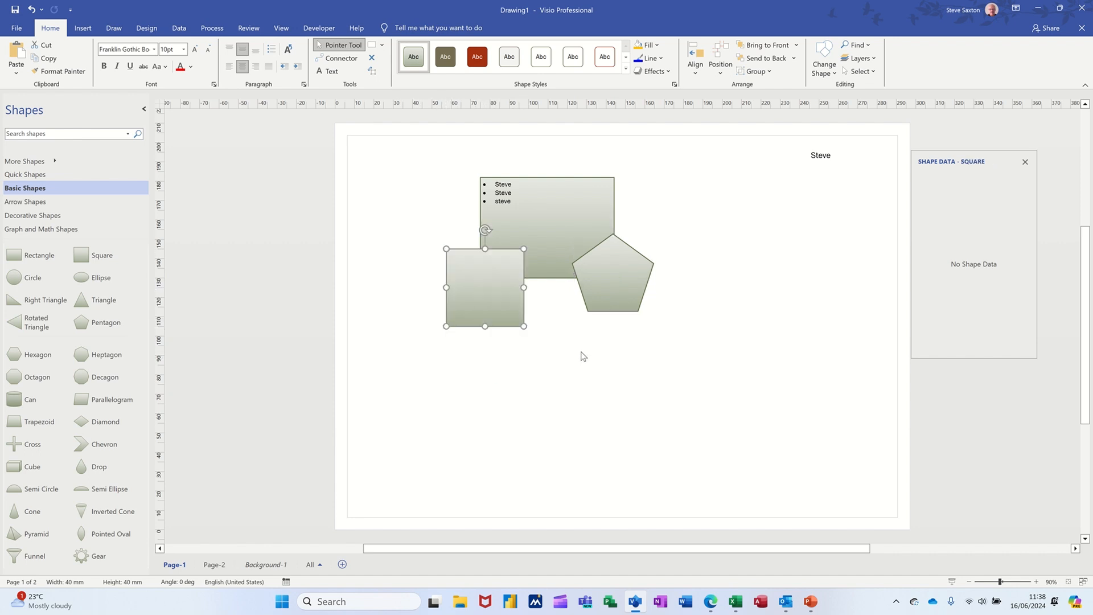
Step: Fill the square with standard orange and the pentagon with light green, and shift the square slightly up
{"action": "left_click", "coordinate": [650, 48]}
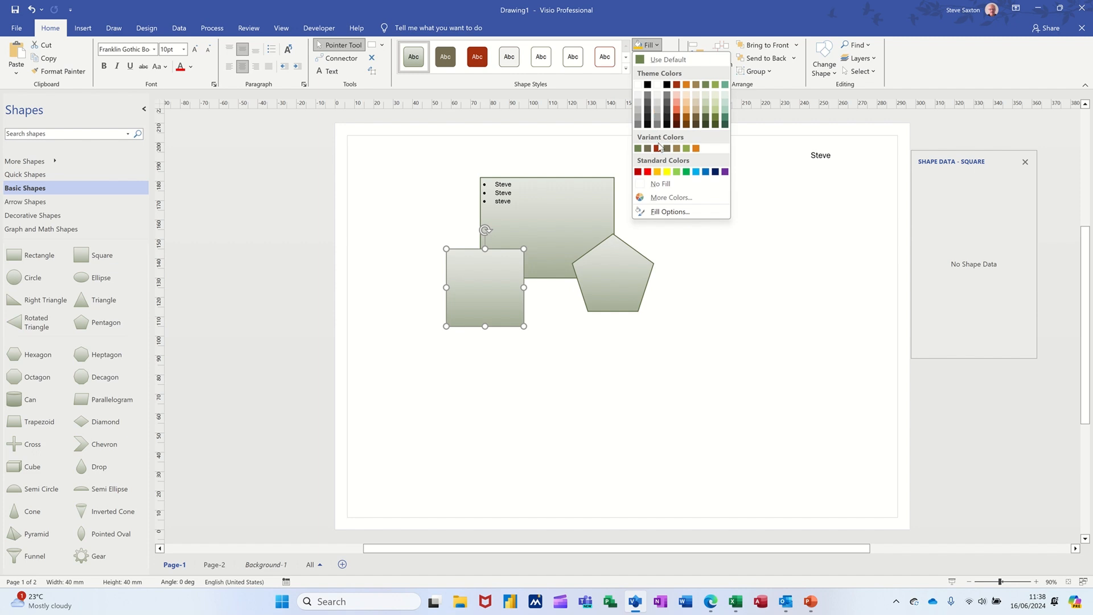
{"action": "left_click", "coordinate": [657, 171]}
{"action": "left_click", "coordinate": [630, 293]}
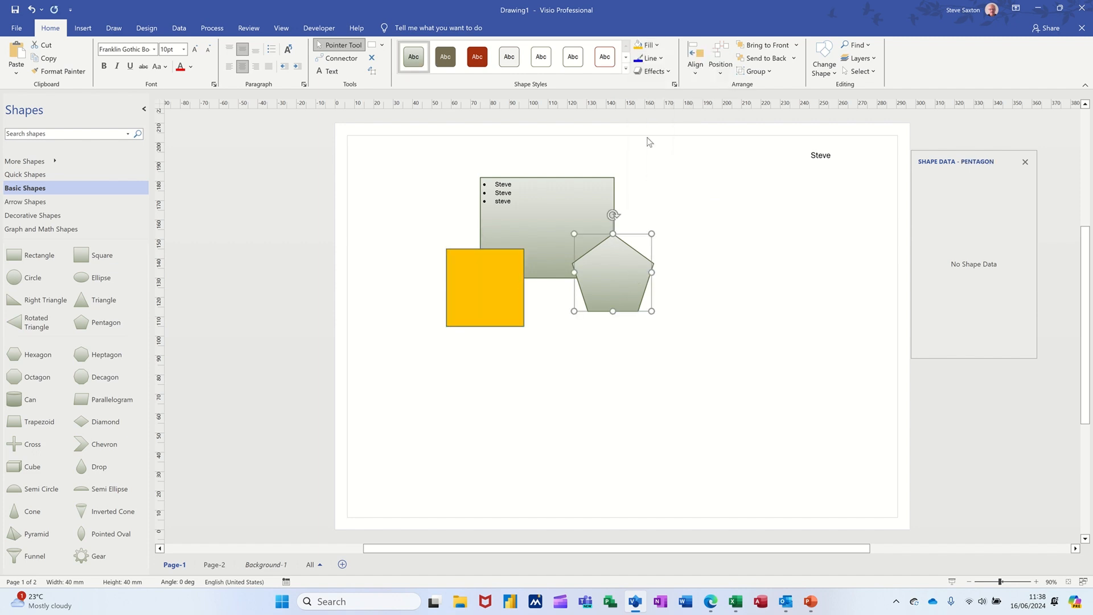
{"action": "left_click", "coordinate": [647, 44]}
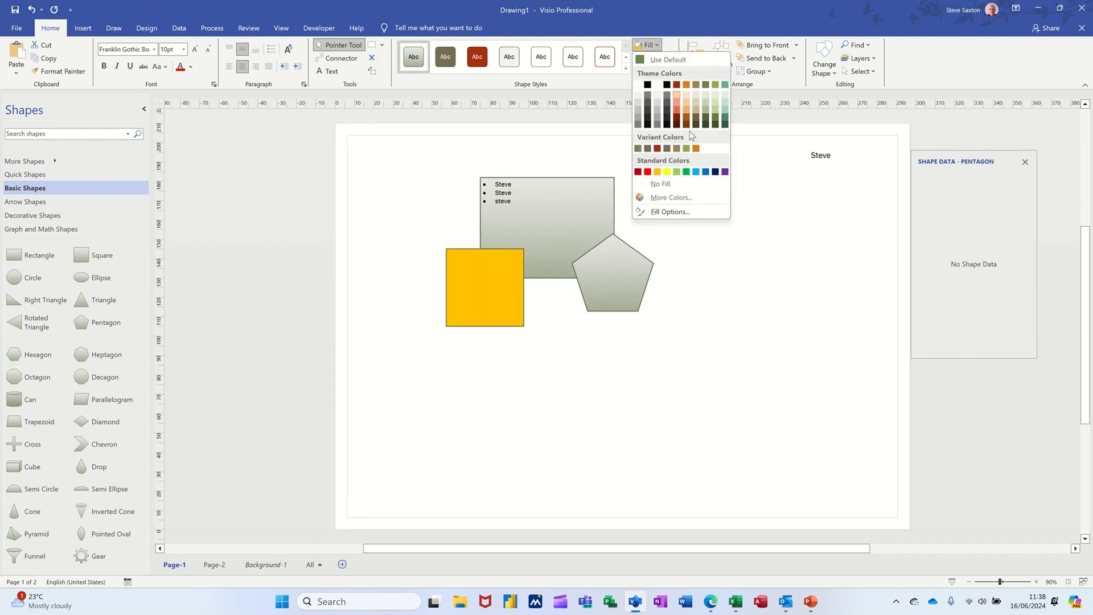
{"action": "left_click", "coordinate": [677, 172]}
{"action": "left_click", "coordinate": [693, 256]}
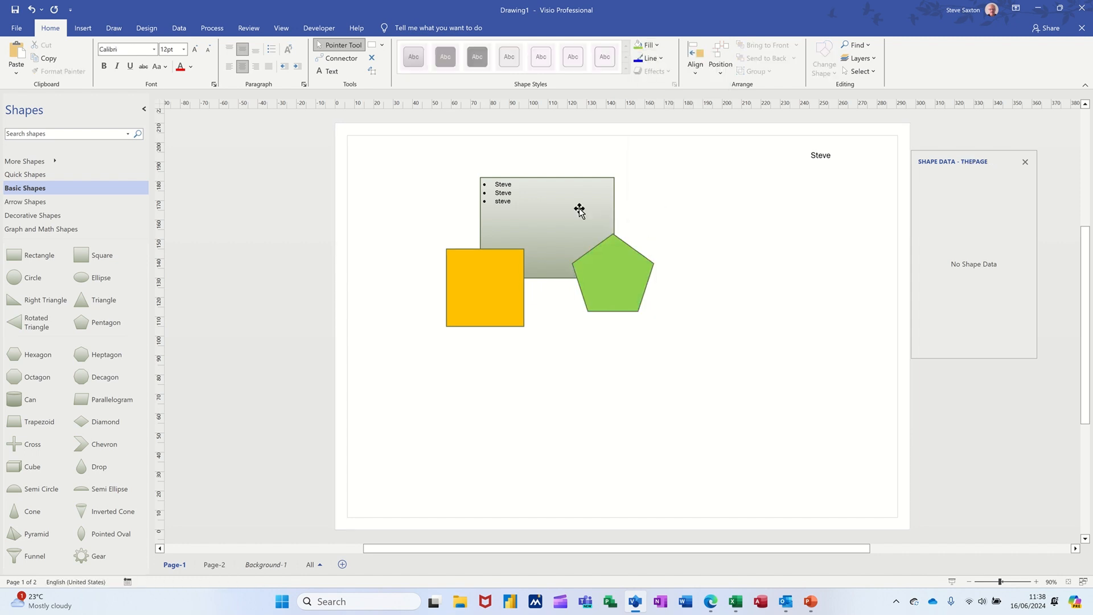
{"action": "left_click_drag", "start_coordinate": [472, 278], "coordinate": [474, 268]}
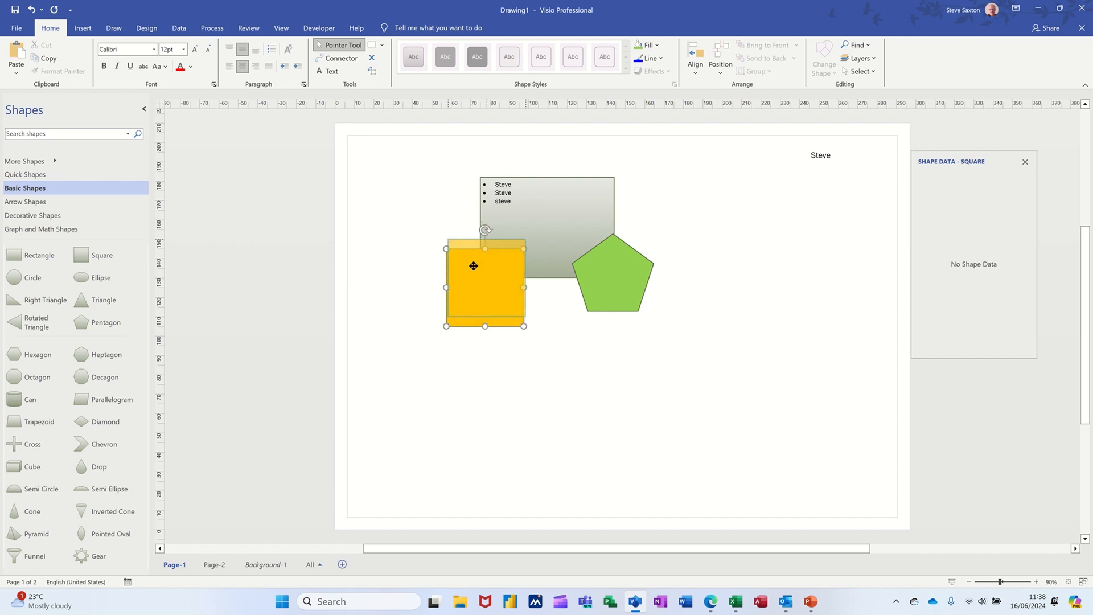
Step: Assign the rectangle, square and pentagon together to a new layer named with a lowercase first name
{"action": "left_click_drag", "start_coordinate": [411, 159], "coordinate": [674, 333]}
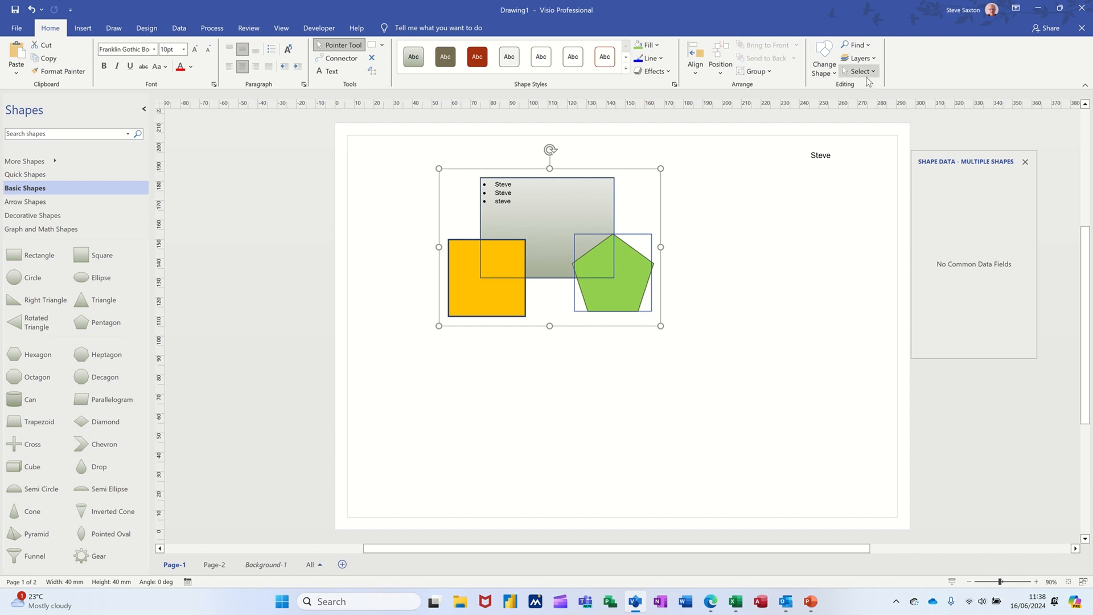
{"action": "left_click", "coordinate": [873, 60]}
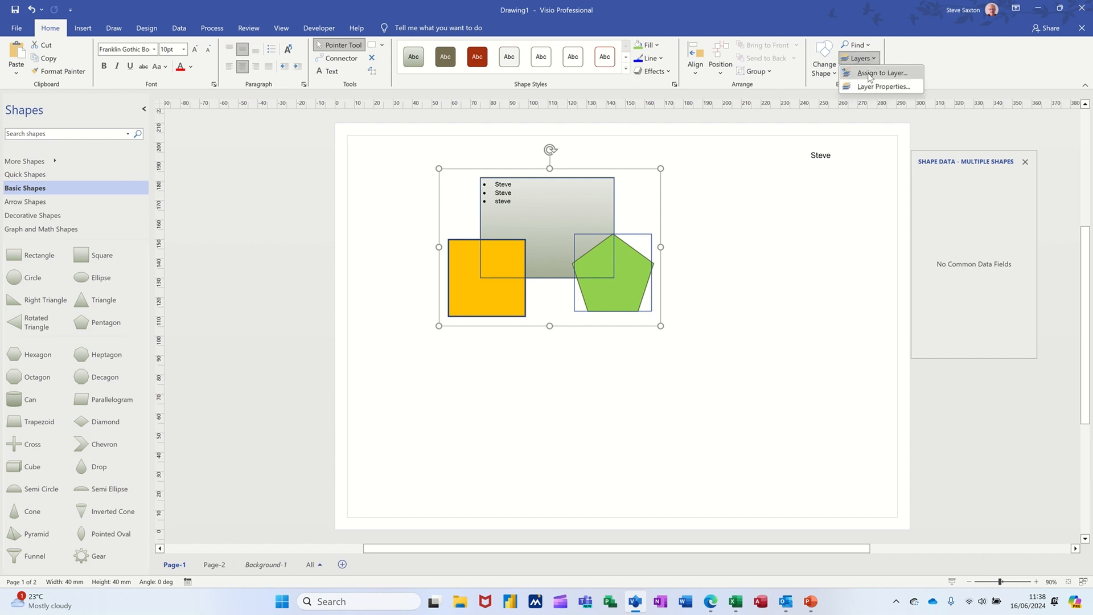
{"action": "left_click", "coordinate": [886, 72]}
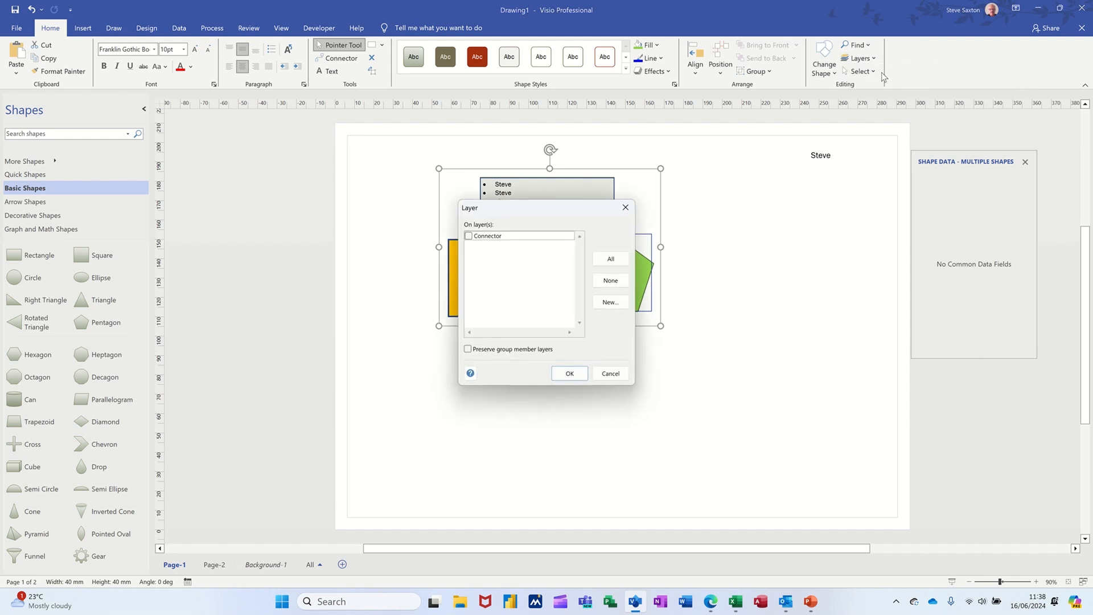
{"action": "left_click", "coordinate": [597, 304]}
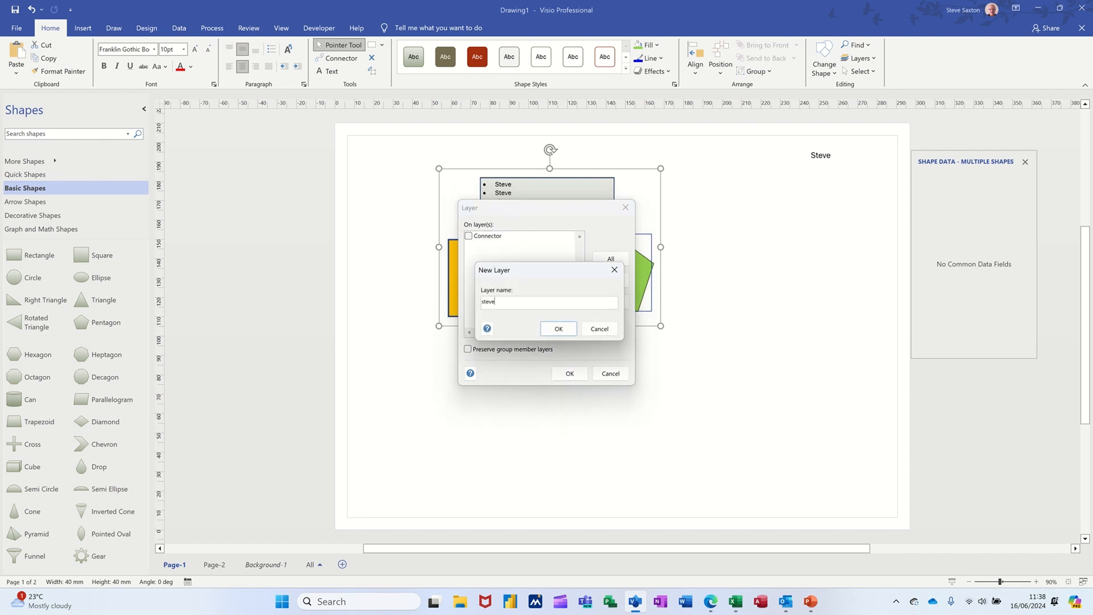
{"action": "left_click", "coordinate": [559, 329]}
{"action": "left_click", "coordinate": [569, 374]}
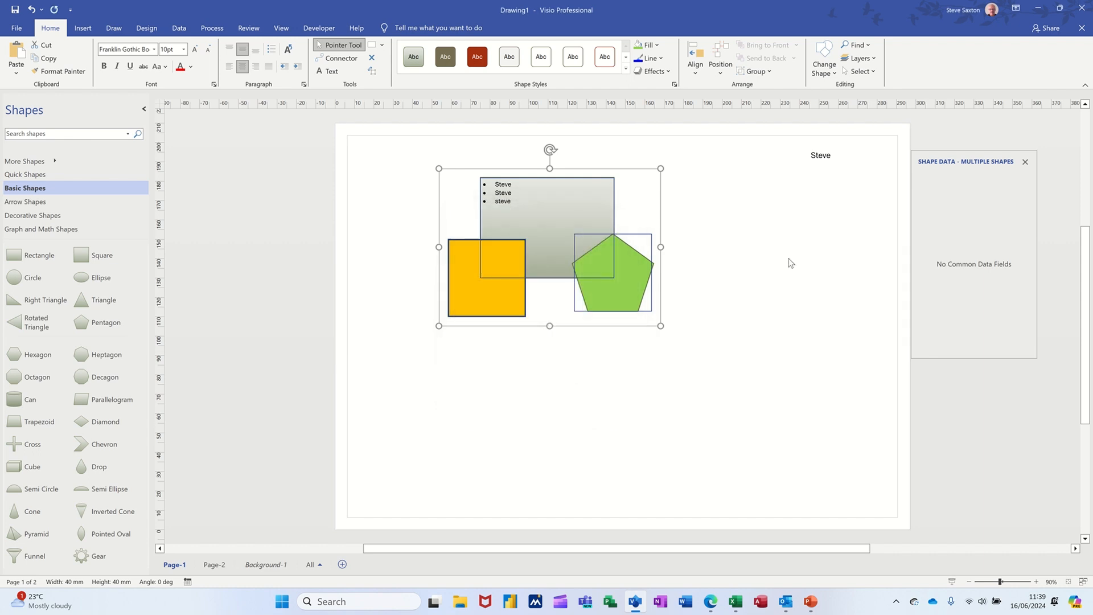
Step: Lock the newly created layer in the page's layer properties
{"action": "left_click", "coordinate": [861, 58]}
{"action": "left_click", "coordinate": [863, 86]}
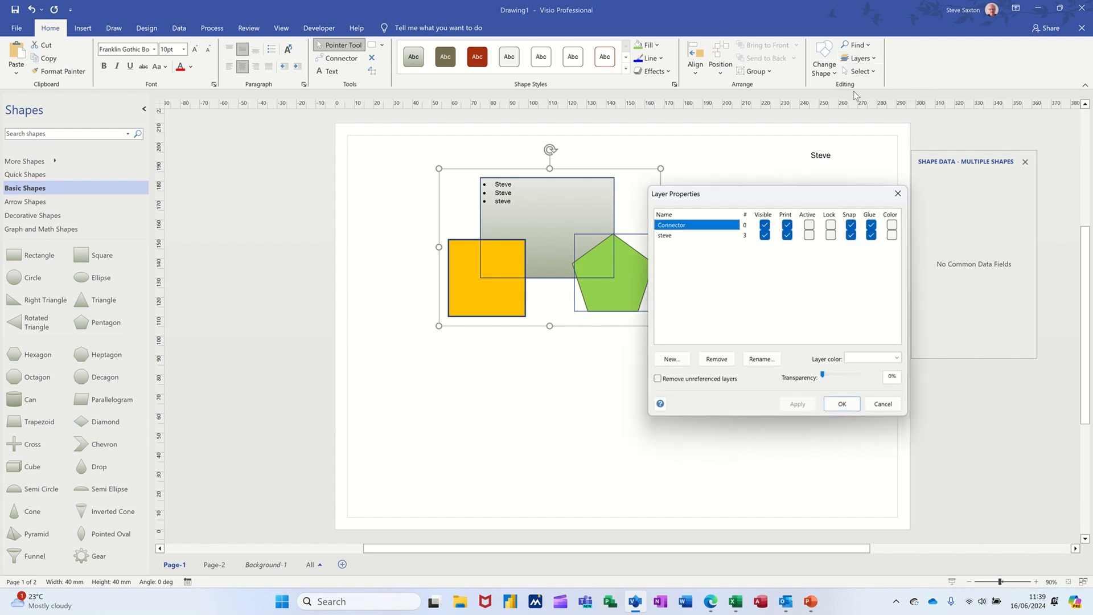
{"action": "left_click", "coordinate": [667, 236]}
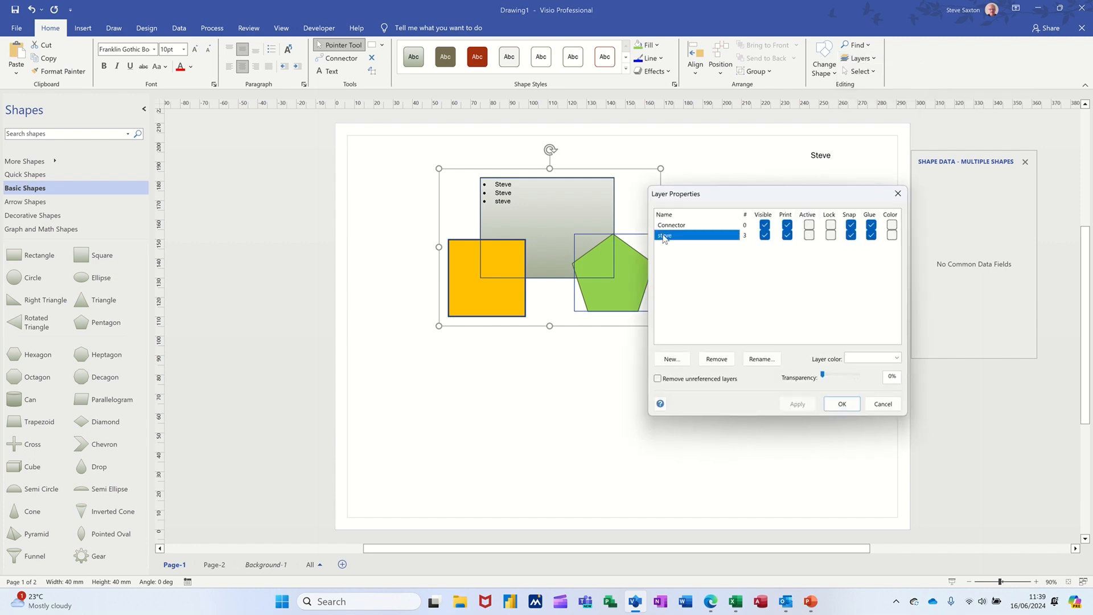
{"action": "left_click", "coordinate": [829, 236]}
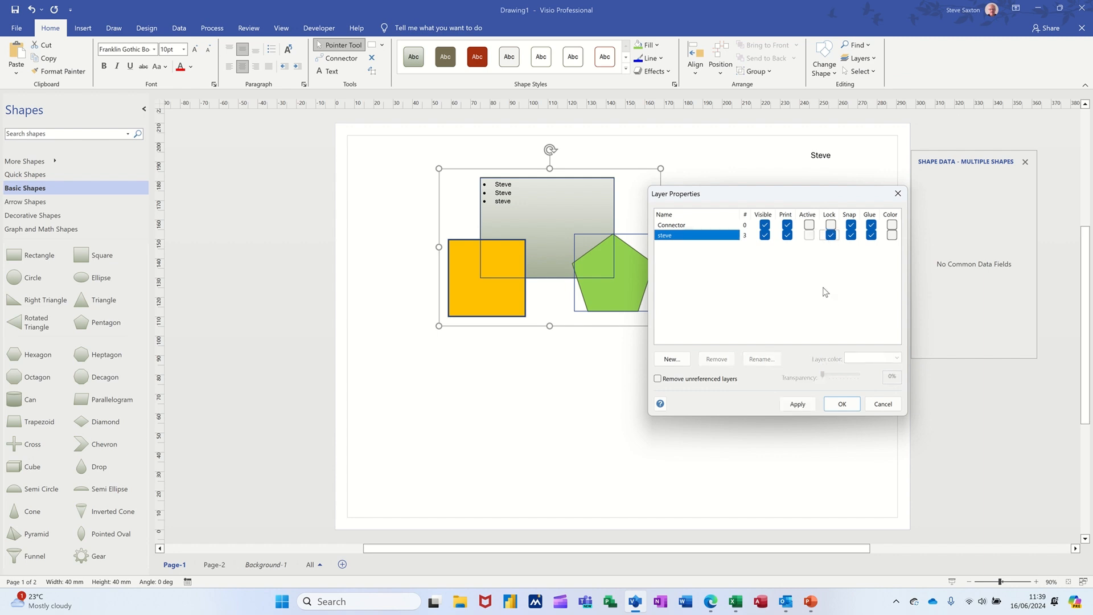
{"action": "left_click", "coordinate": [842, 404]}
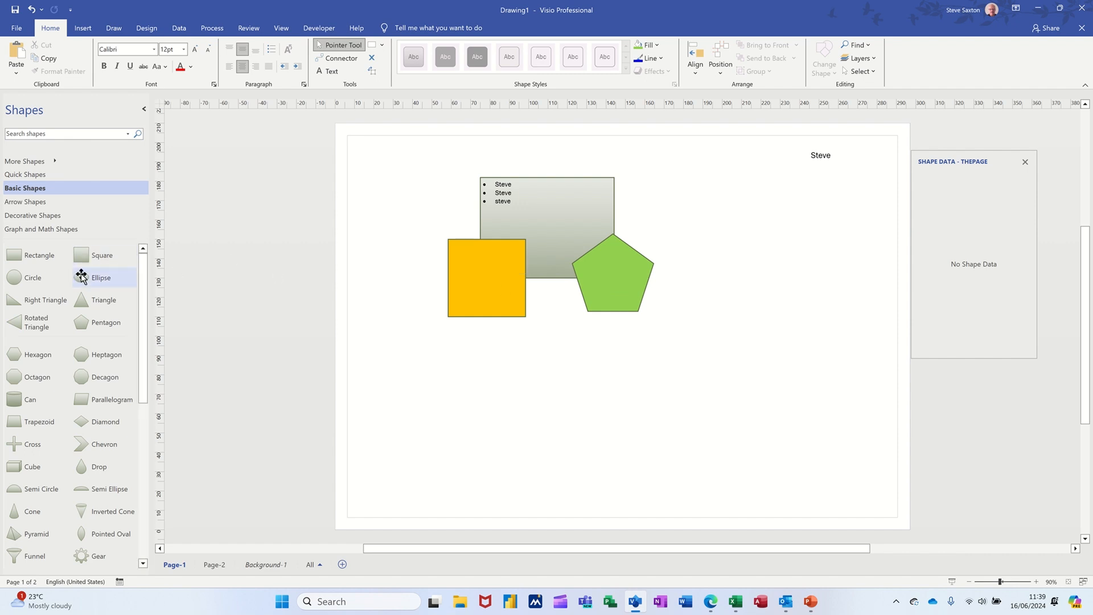
Step: Place a 60 × 40 mm ellipse over the overlapping shapes and fill it with the dark red variant color
{"action": "left_click_drag", "start_coordinate": [87, 277], "coordinate": [567, 241]}
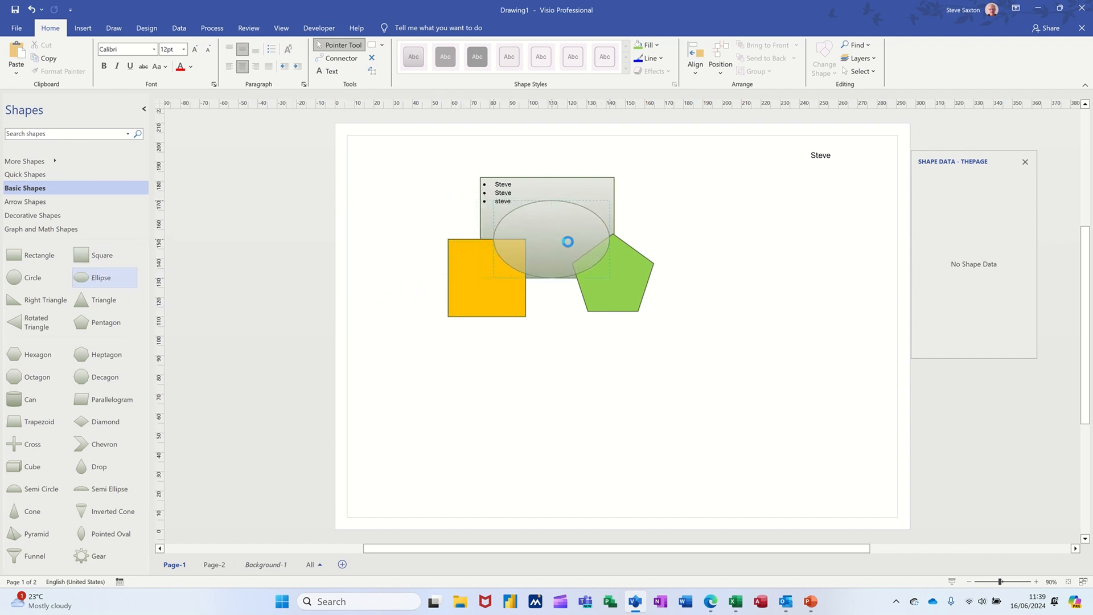
{"action": "left_click", "coordinate": [655, 46]}
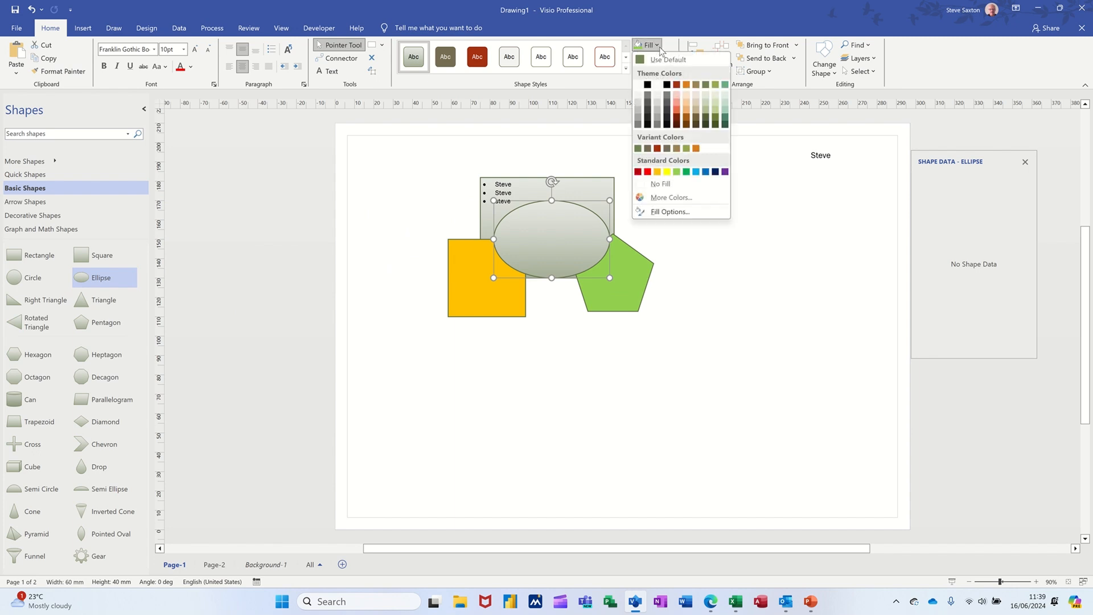
{"action": "left_click", "coordinate": [657, 148]}
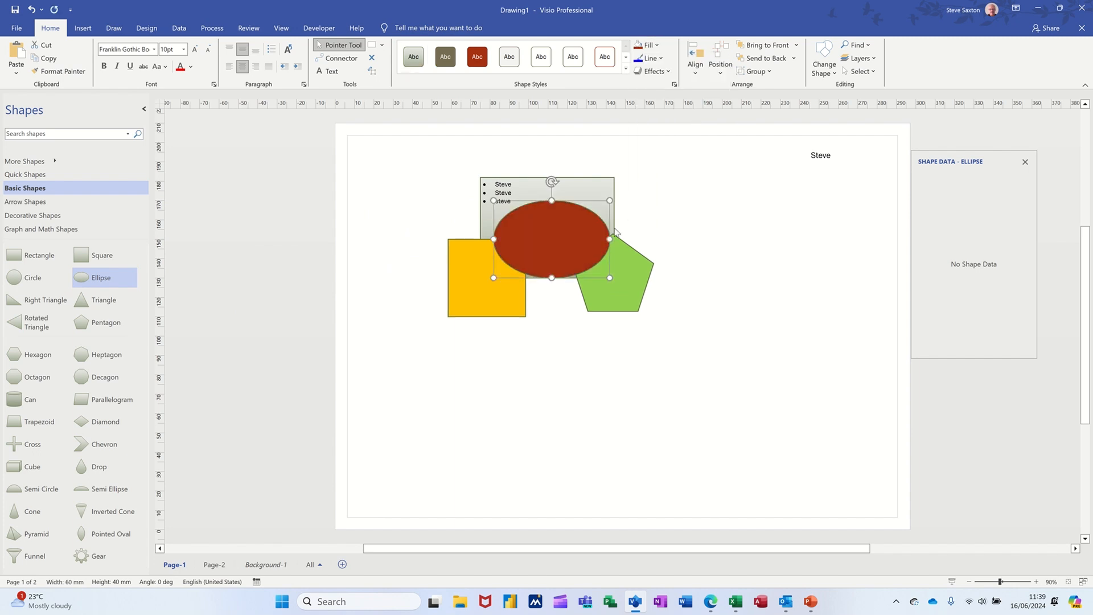
Step: Move the dark red ellipse slightly up and to the left, then deselect it
{"action": "mouse_move", "coordinate": [550, 232]}
{"action": "left_mouse_down"}
{"action": "mouse_move", "coordinate": [625, 247]}
{"action": "mouse_move", "coordinate": [535, 223]}
{"action": "left_mouse_up"}
{"action": "key", "text": "Escape"}
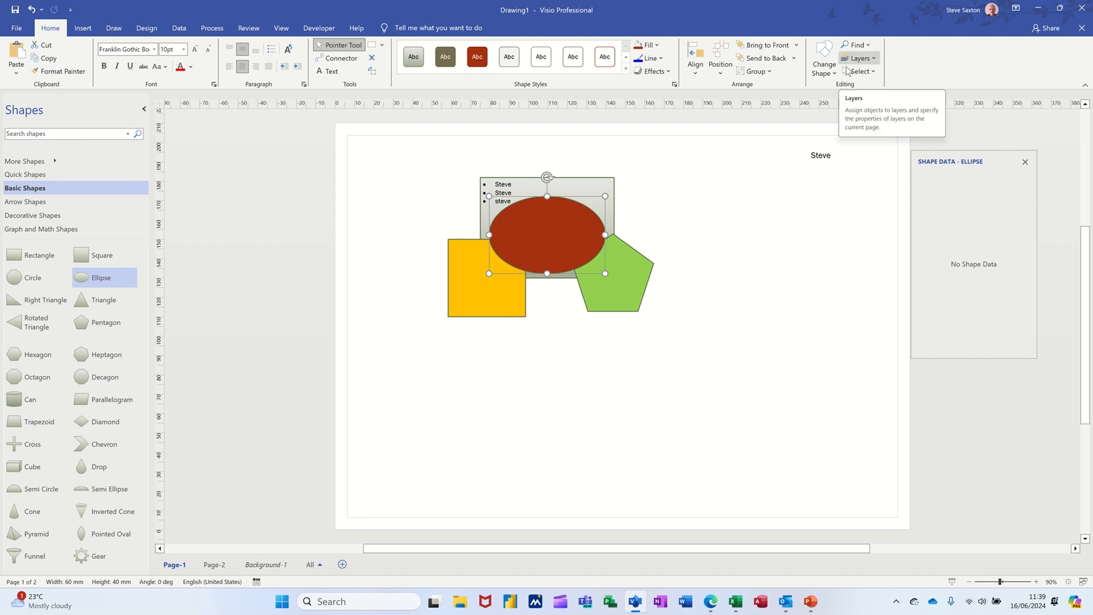
{"action": "left_click", "coordinate": [618, 337]}
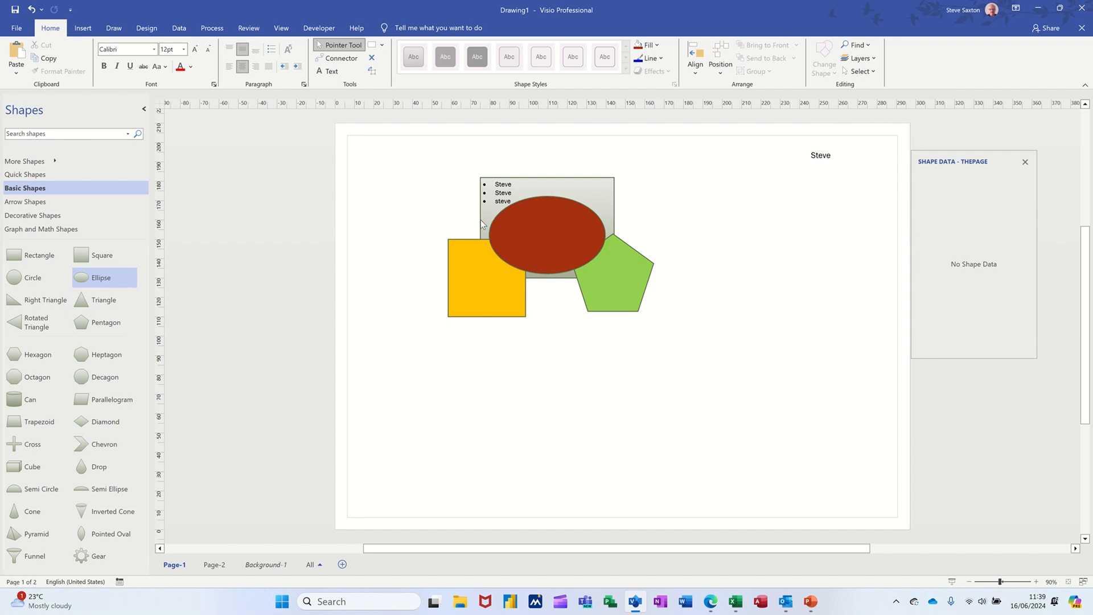
Step: Review the page's layer properties and dismiss them without changing anything
{"action": "left_click", "coordinate": [865, 60]}
{"action": "left_click", "coordinate": [879, 87]}
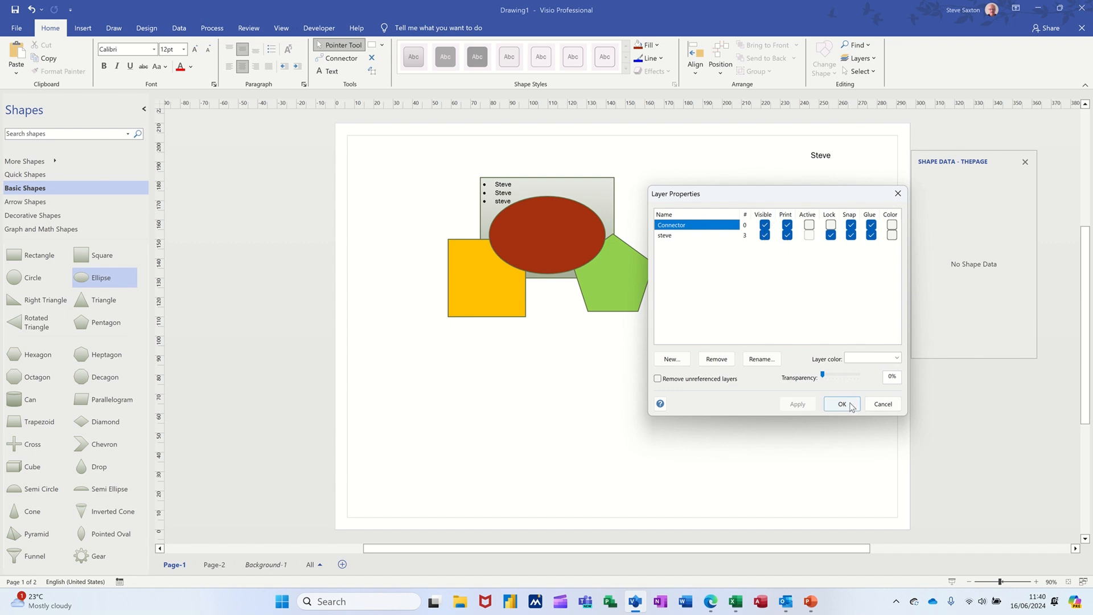
{"action": "left_click", "coordinate": [882, 404]}
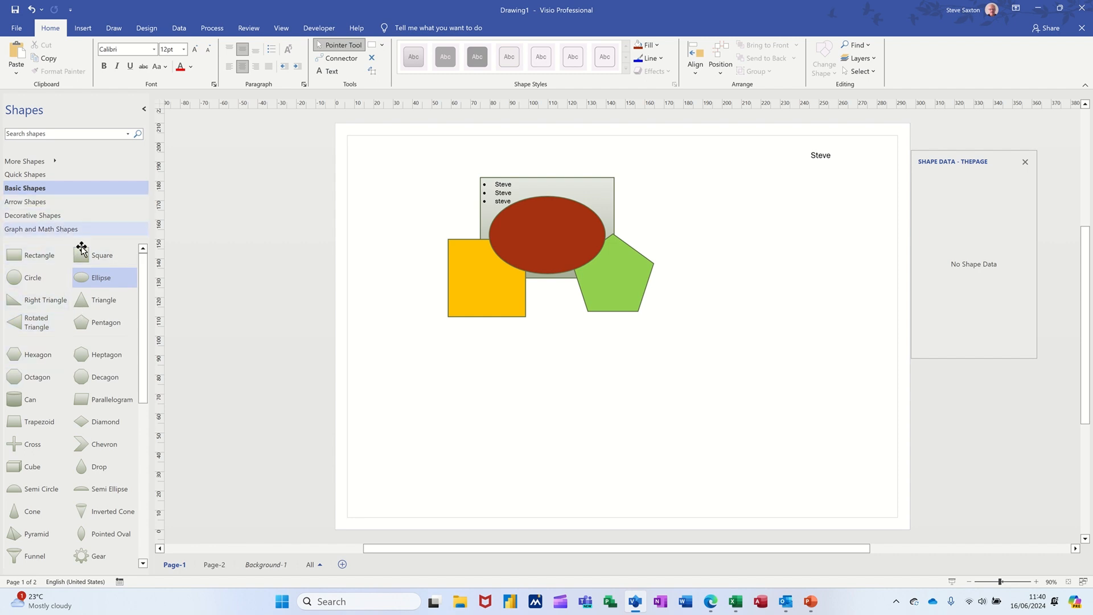
Step: Open the Cabinets stencil from the Building Plan group of the Maps and Floor Plans shapes
{"action": "left_click_drag", "start_coordinate": [143, 330], "coordinate": [143, 490]}
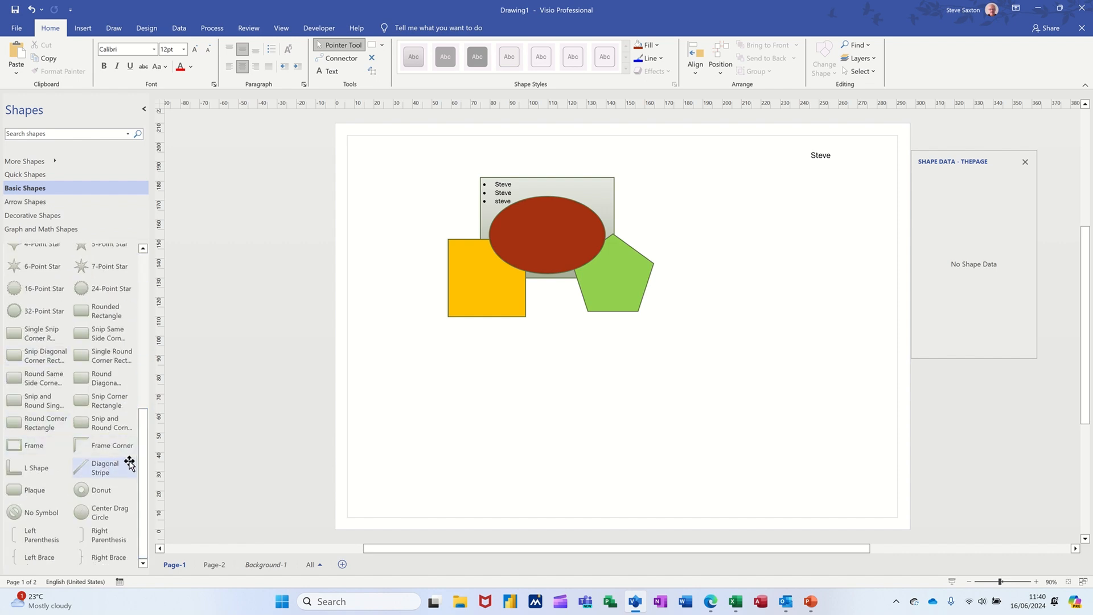
{"action": "left_click_drag", "start_coordinate": [142, 463], "coordinate": [142, 270]}
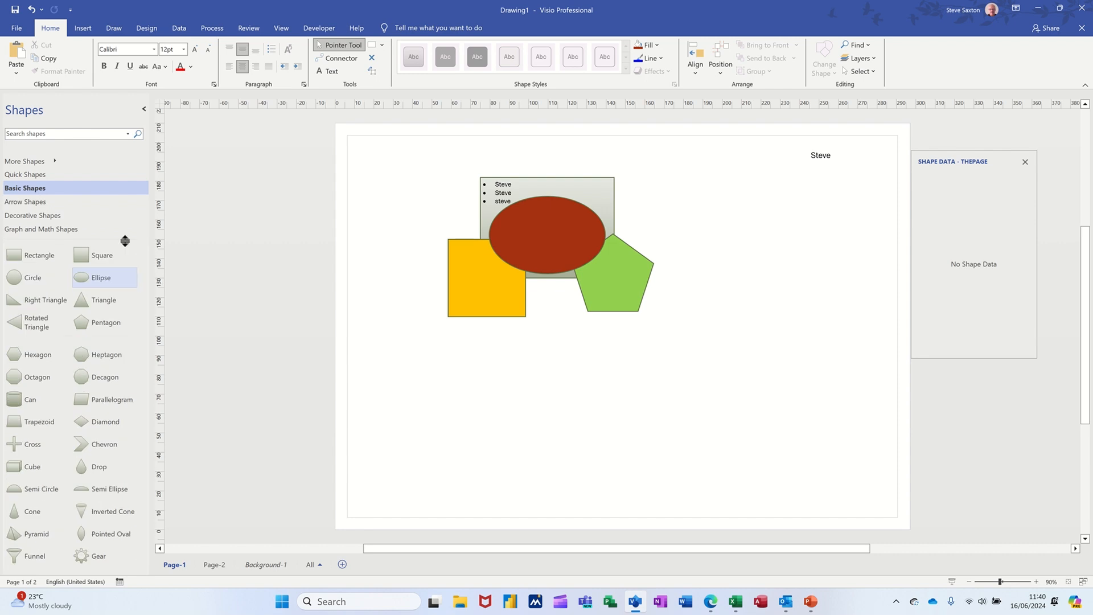
{"action": "left_click", "coordinate": [53, 161]}
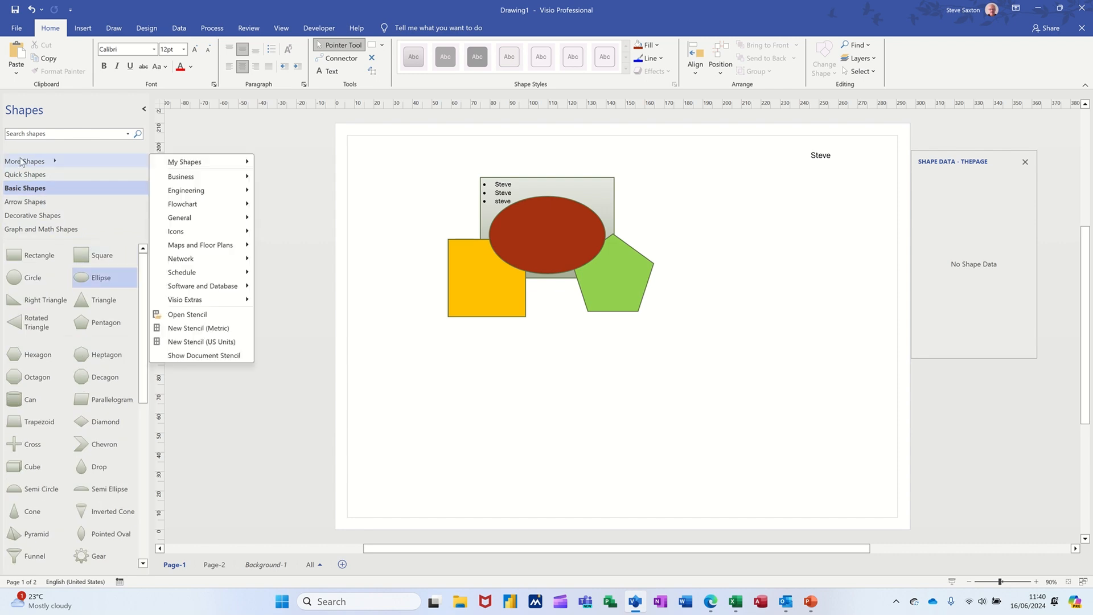
{"action": "mouse_move", "coordinate": [196, 178]}
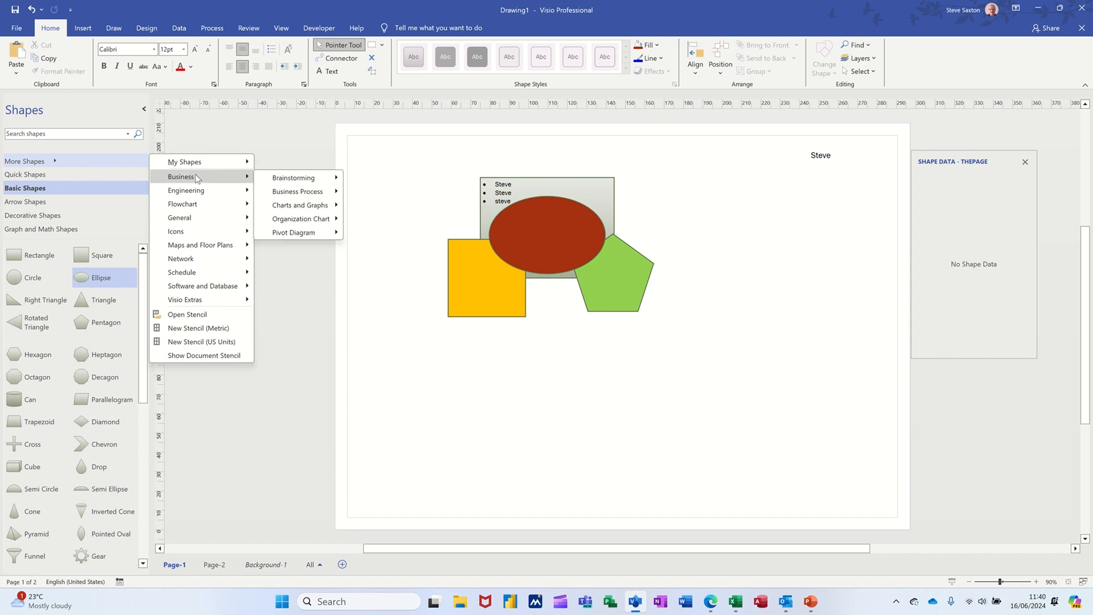
{"action": "mouse_move", "coordinate": [295, 193]}
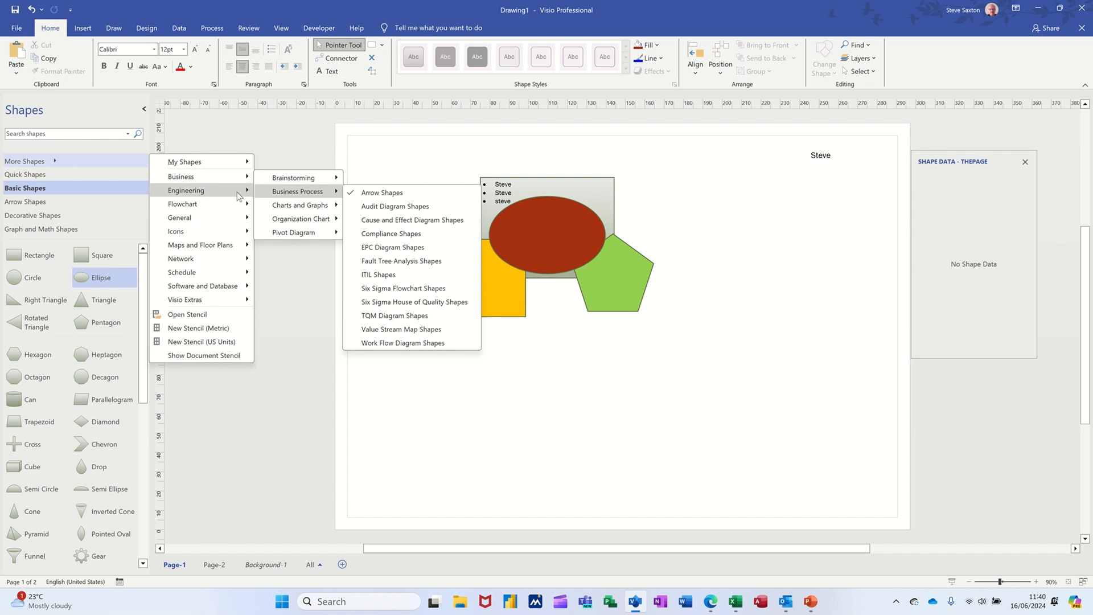
{"action": "mouse_move", "coordinate": [243, 208]}
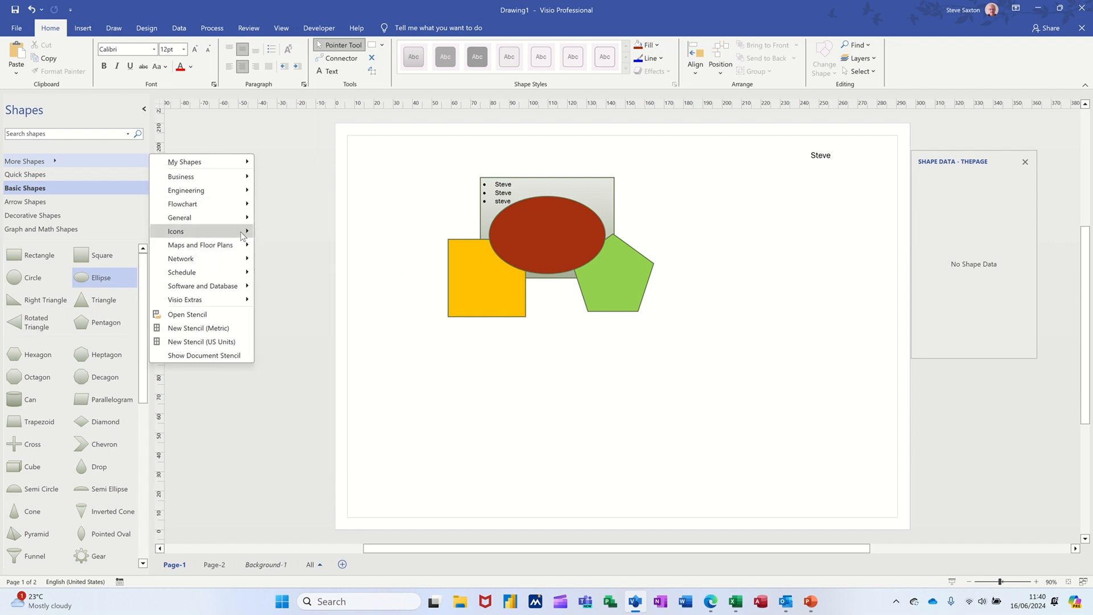
{"action": "mouse_move", "coordinate": [245, 228]}
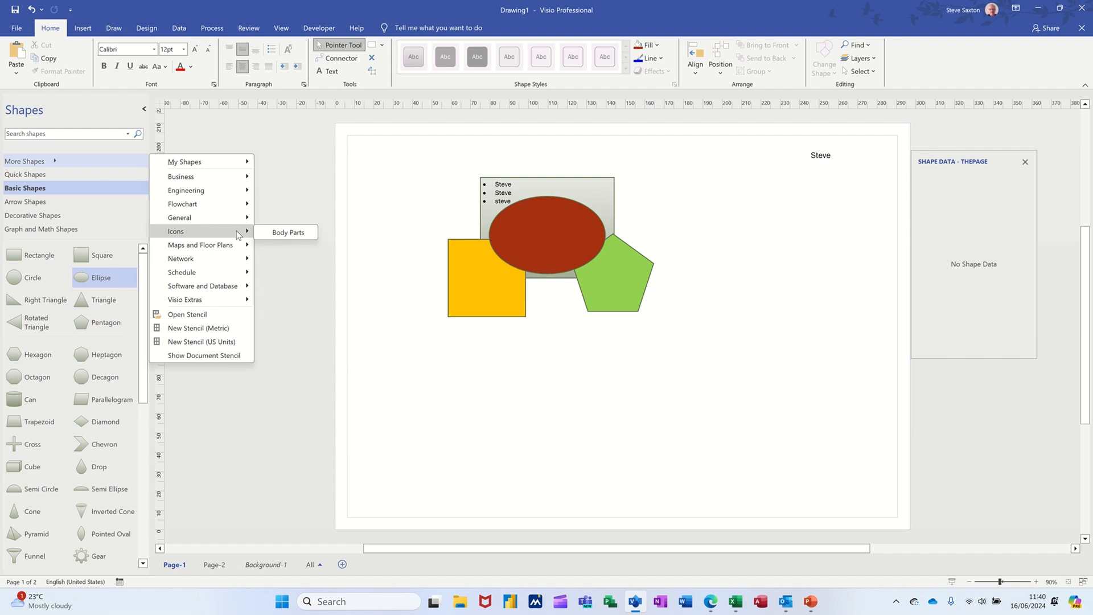
{"action": "mouse_move", "coordinate": [232, 252]}
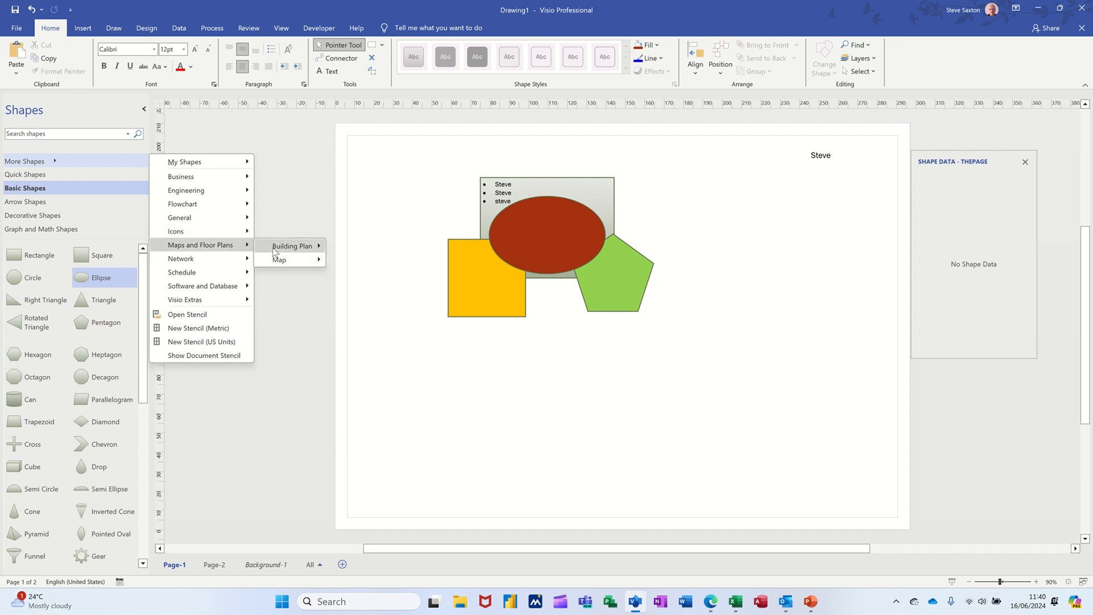
{"action": "mouse_move", "coordinate": [283, 248]}
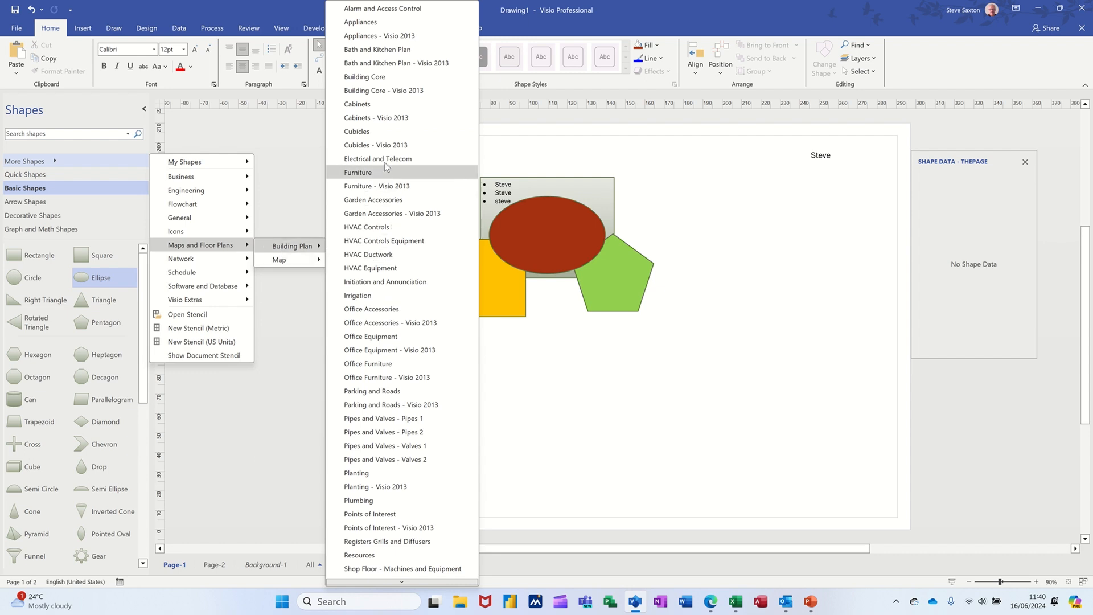
{"action": "left_click", "coordinate": [373, 105]}
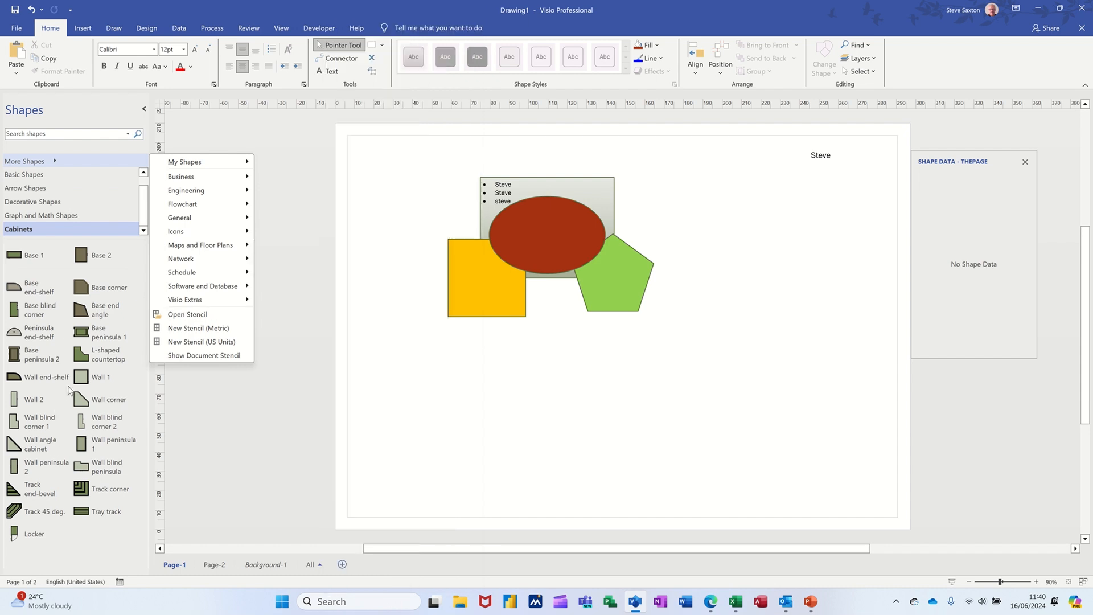
{"action": "left_click", "coordinate": [293, 260]}
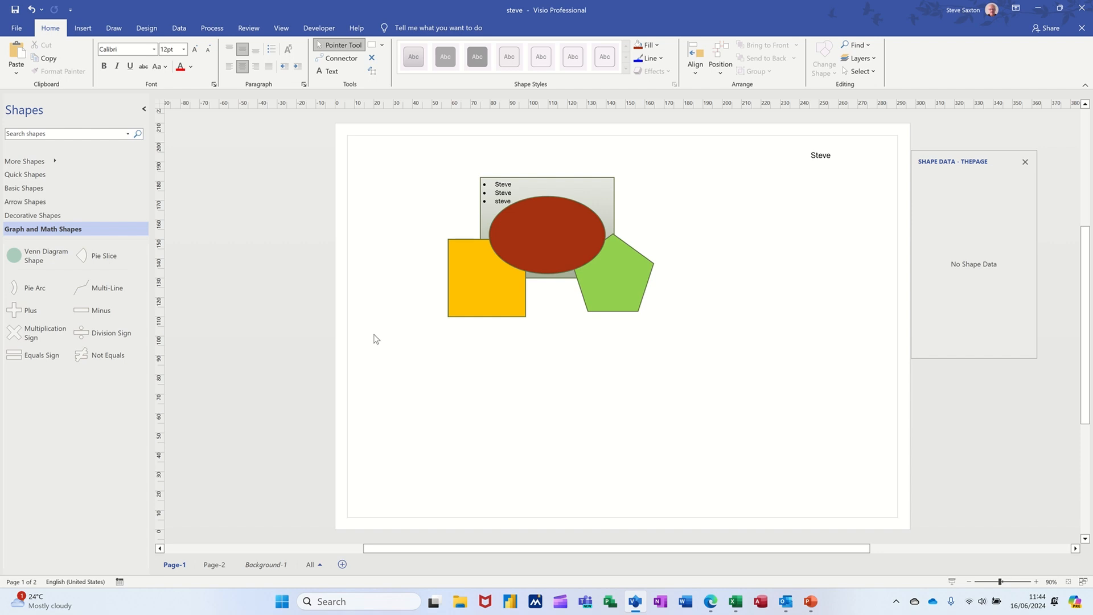
Step: Create a new metric stencil and move the dark red ellipse from the page into it as a master shape
{"action": "left_click", "coordinate": [58, 160]}
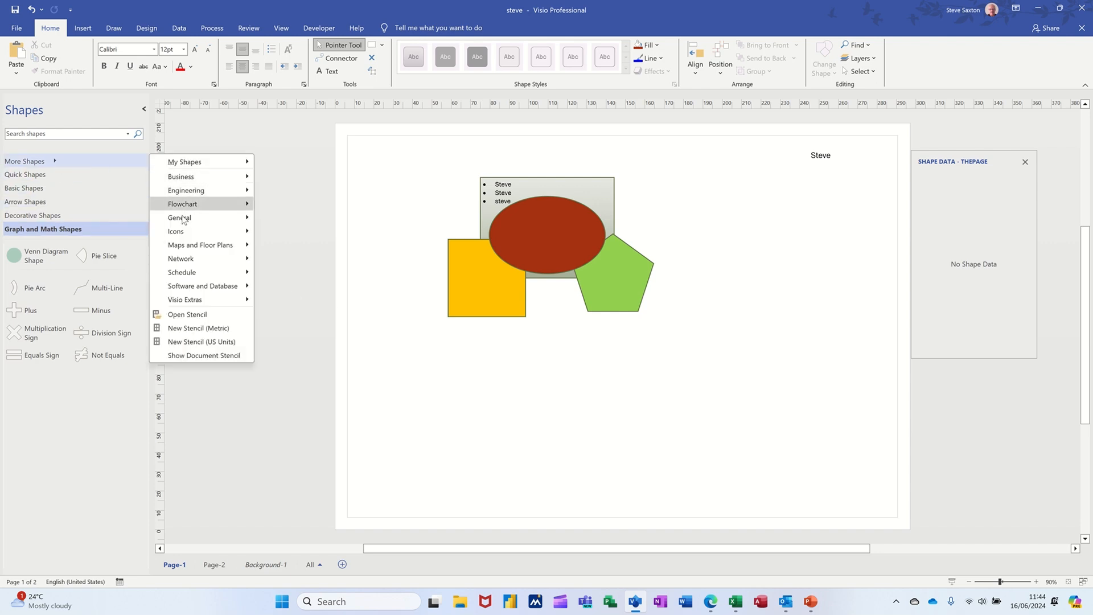
{"action": "left_click", "coordinate": [183, 329]}
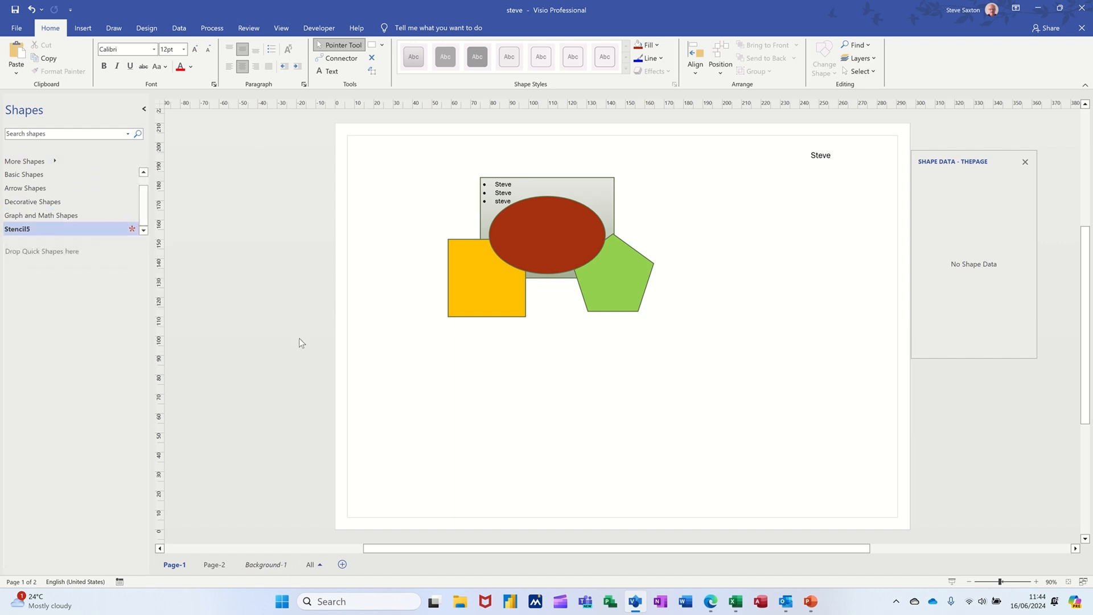
{"action": "left_click", "coordinate": [552, 240]}
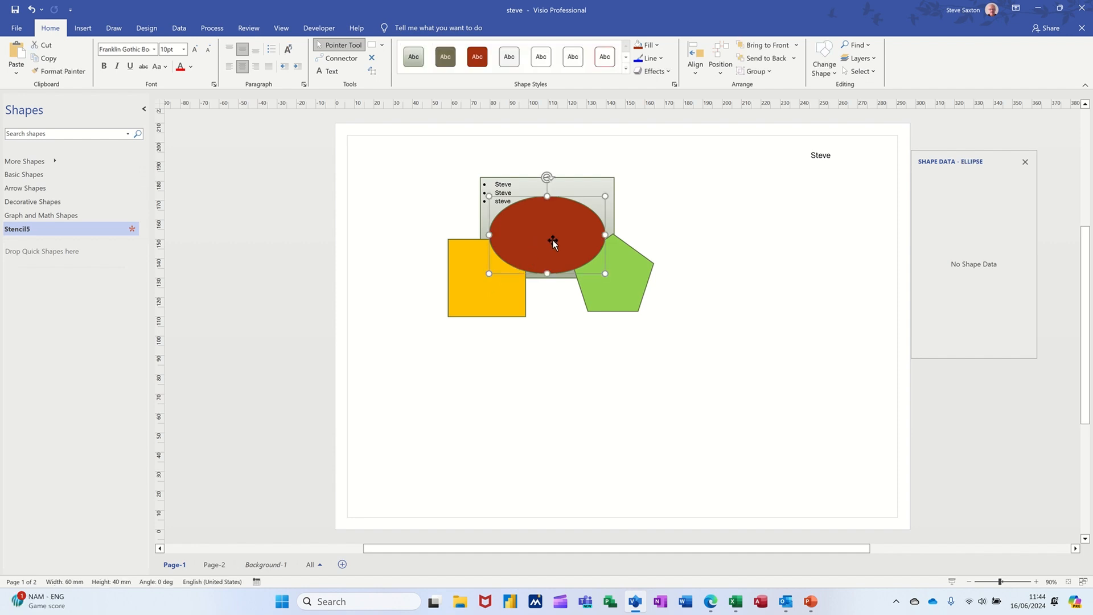
{"action": "left_click_drag", "start_coordinate": [552, 239], "coordinate": [52, 298]}
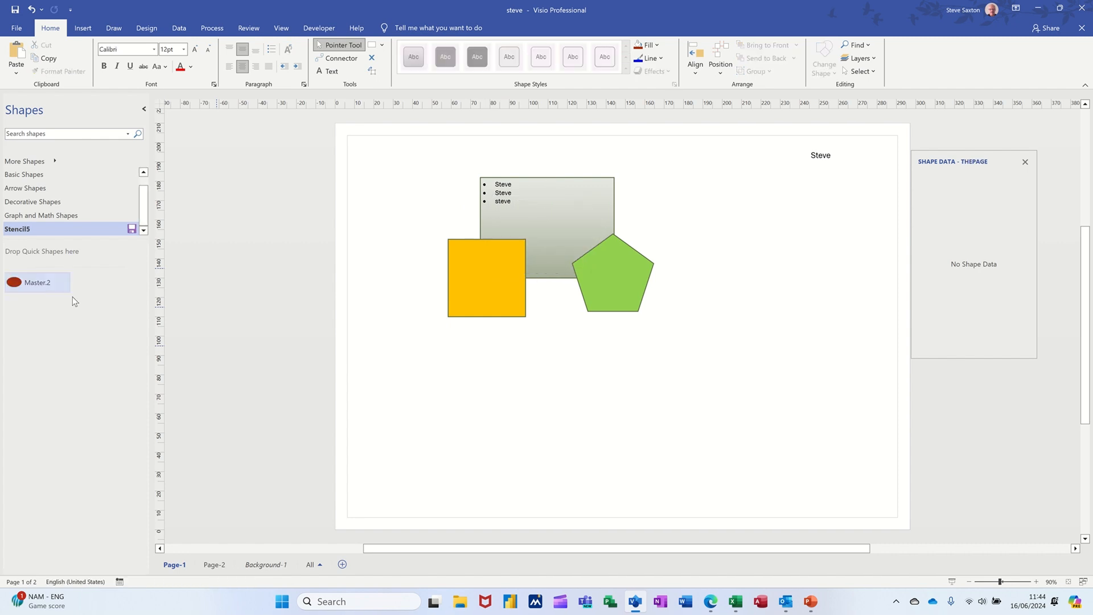
Step: Rename the ellipse master with the author's first name and save the new stencil under the same name in Documents
{"action": "type", "text": "steve"}
{"action": "key", "text": "Return"}
{"action": "left_click", "coordinate": [132, 229]}
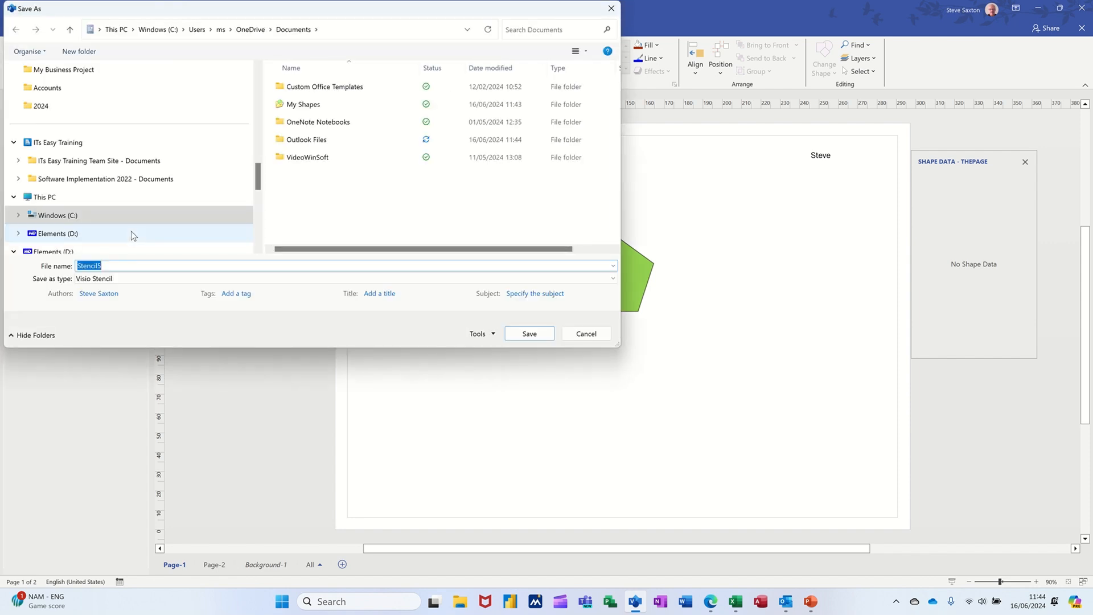
{"action": "type", "text": "steve"}
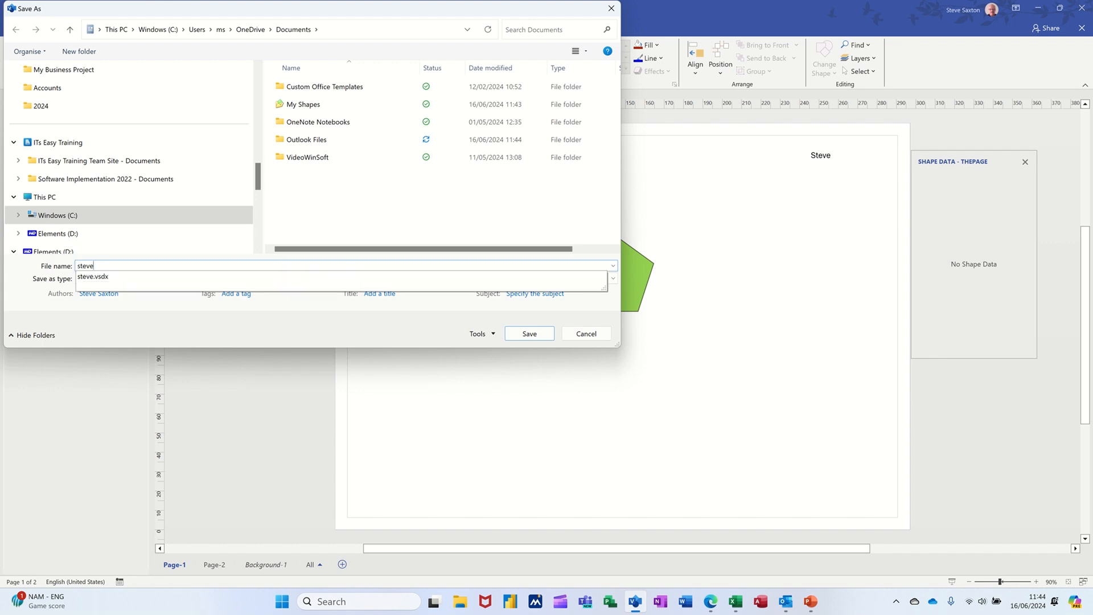
{"action": "key", "text": "Return"}
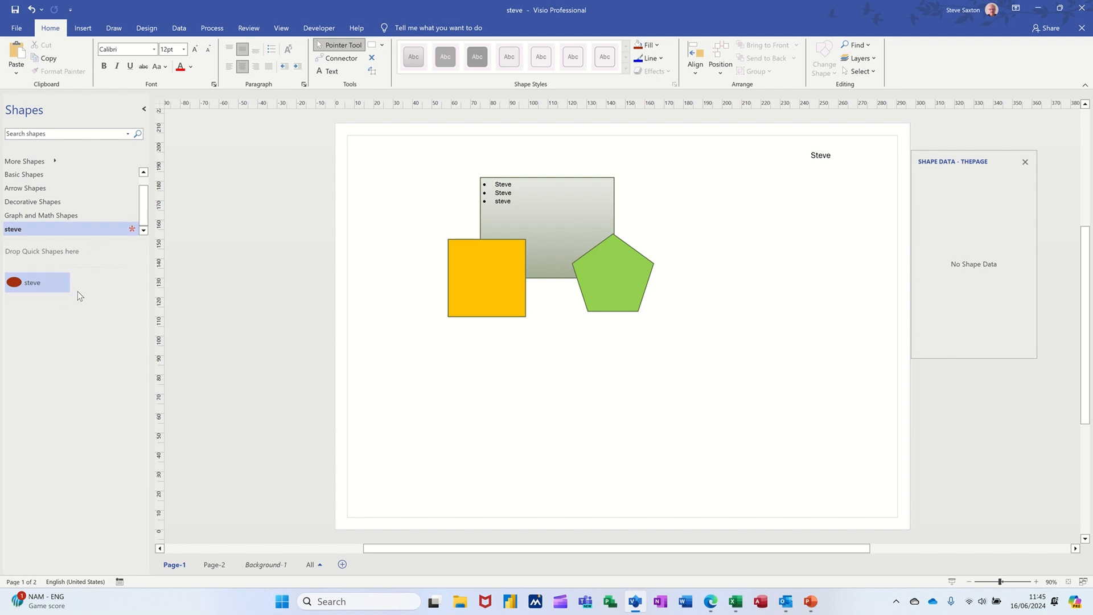
Step: Add the Square from the Basic Shapes stencil to the custom stencil
{"action": "left_click", "coordinate": [74, 189]}
{"action": "left_click", "coordinate": [80, 175]}
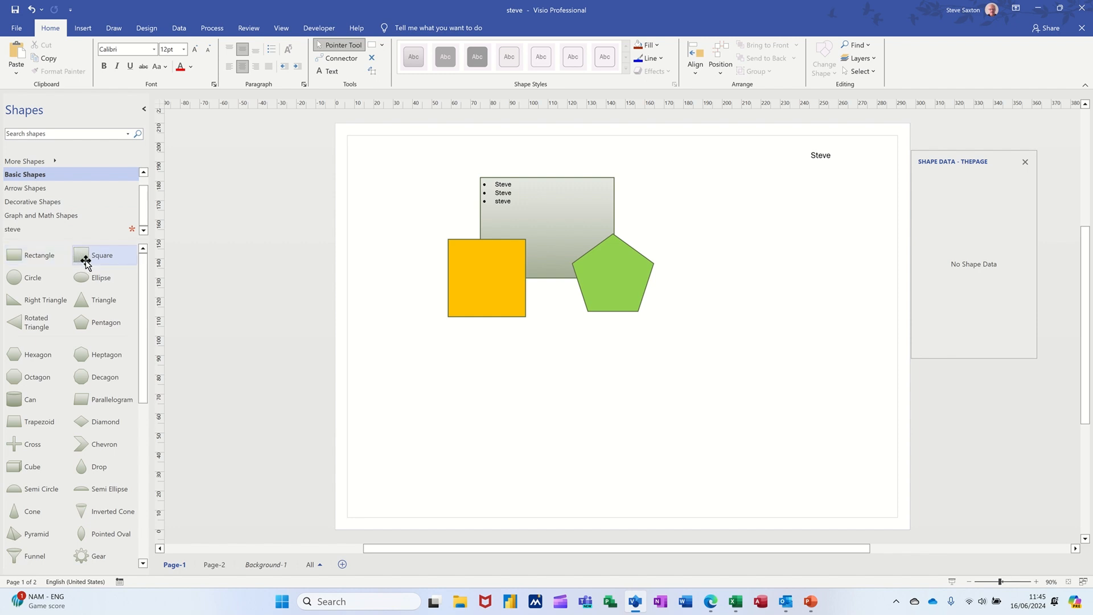
{"action": "left_click_drag", "start_coordinate": [85, 262], "coordinate": [67, 224]}
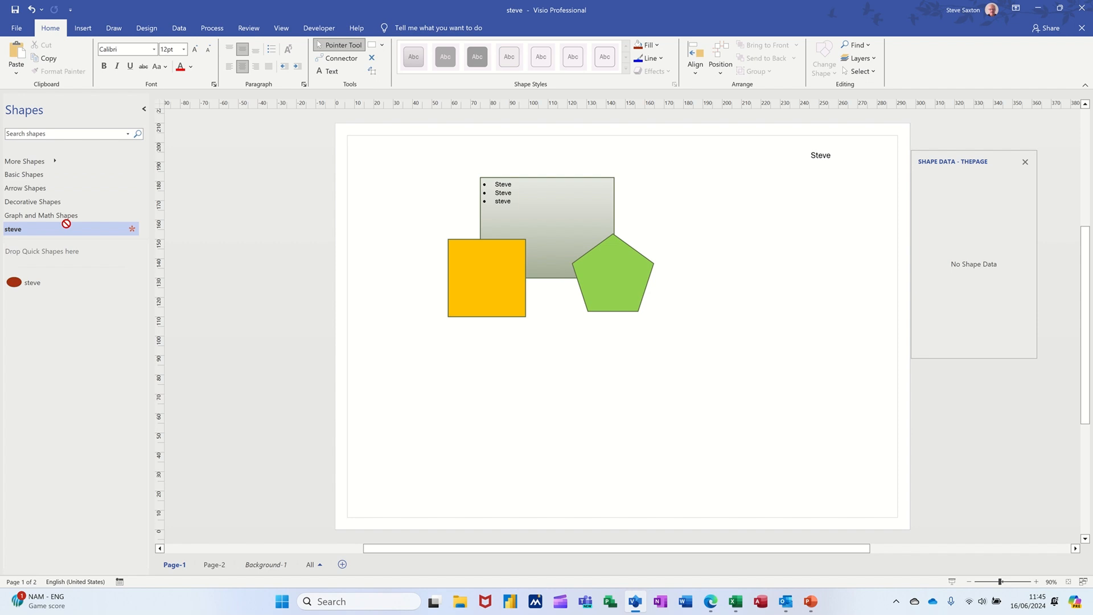
{"action": "left_click_drag", "start_coordinate": [66, 224], "coordinate": [63, 245]}
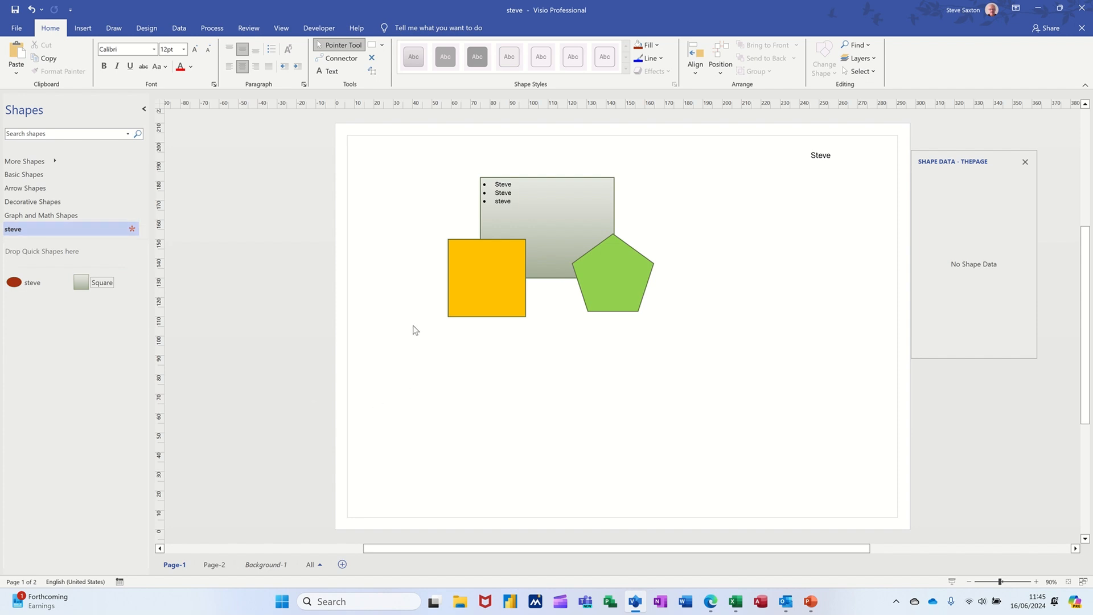
Step: Create a new drawing from the blank Basic Flowchart template in metric units
{"action": "left_click", "coordinate": [16, 27]}
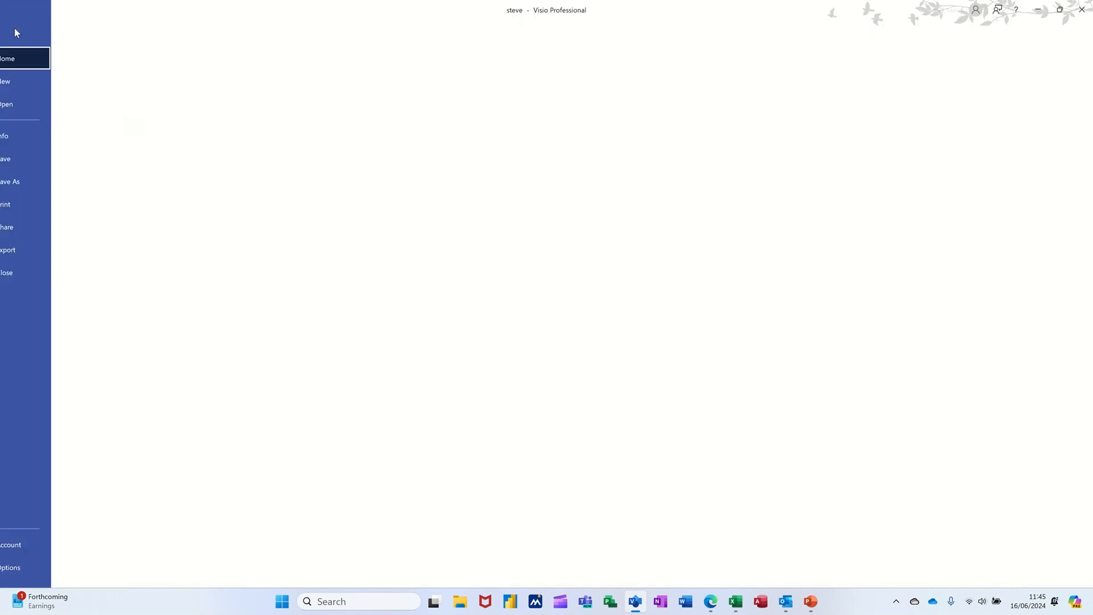
{"action": "left_click", "coordinate": [36, 81]}
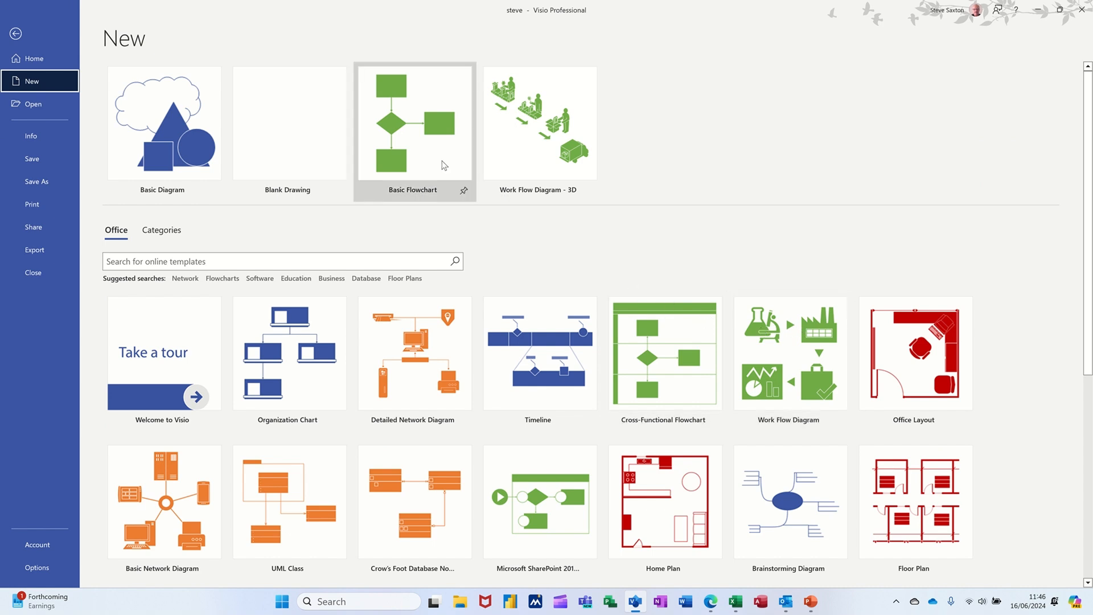
{"action": "left_click", "coordinate": [444, 165]}
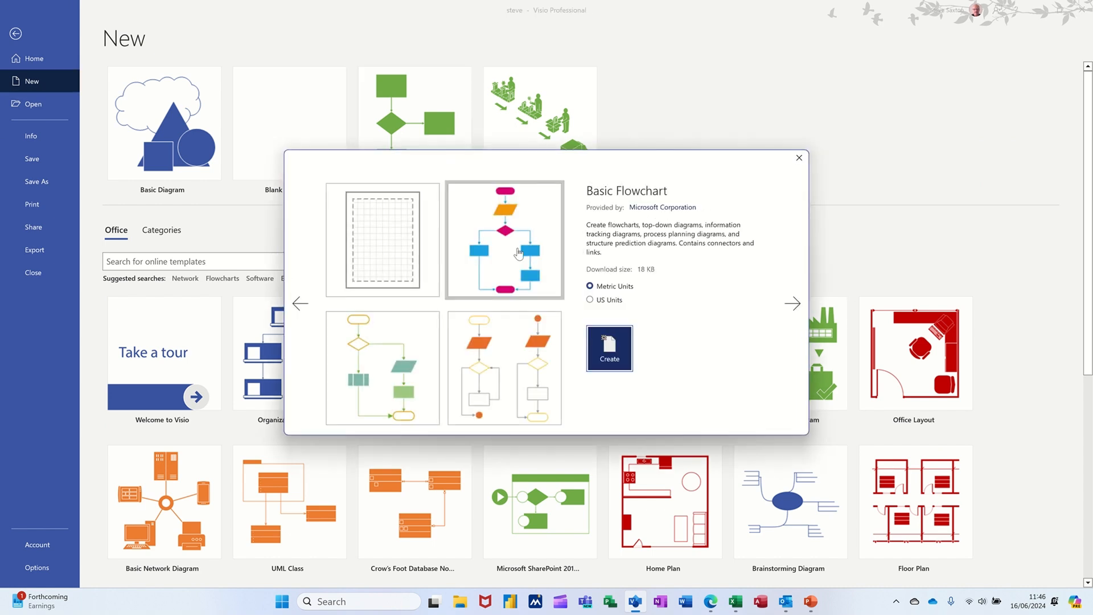
{"action": "left_click", "coordinate": [391, 246]}
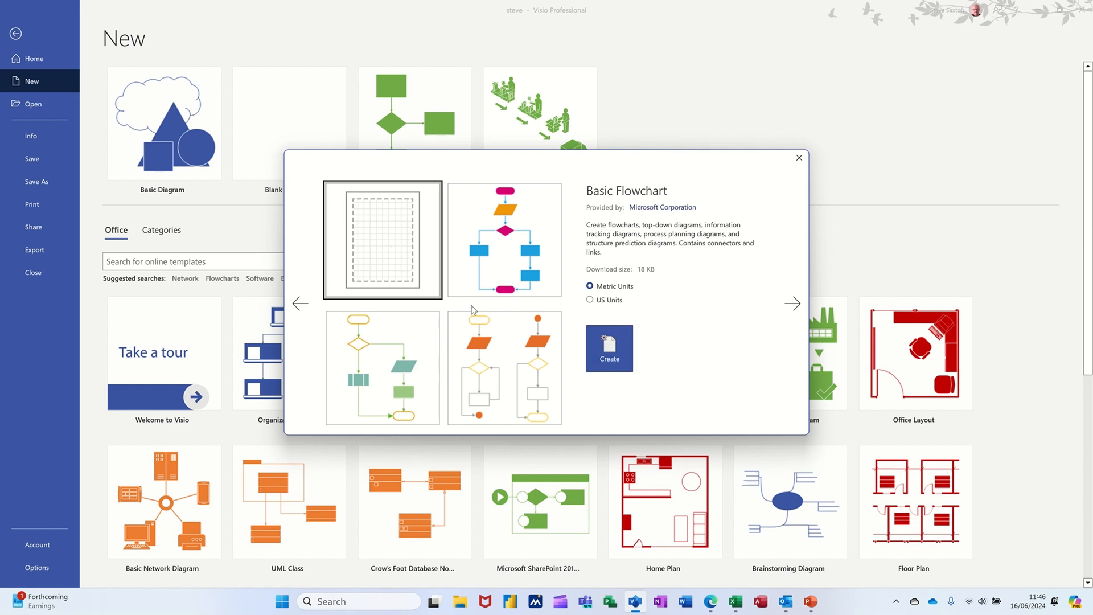
{"action": "left_click", "coordinate": [618, 362]}
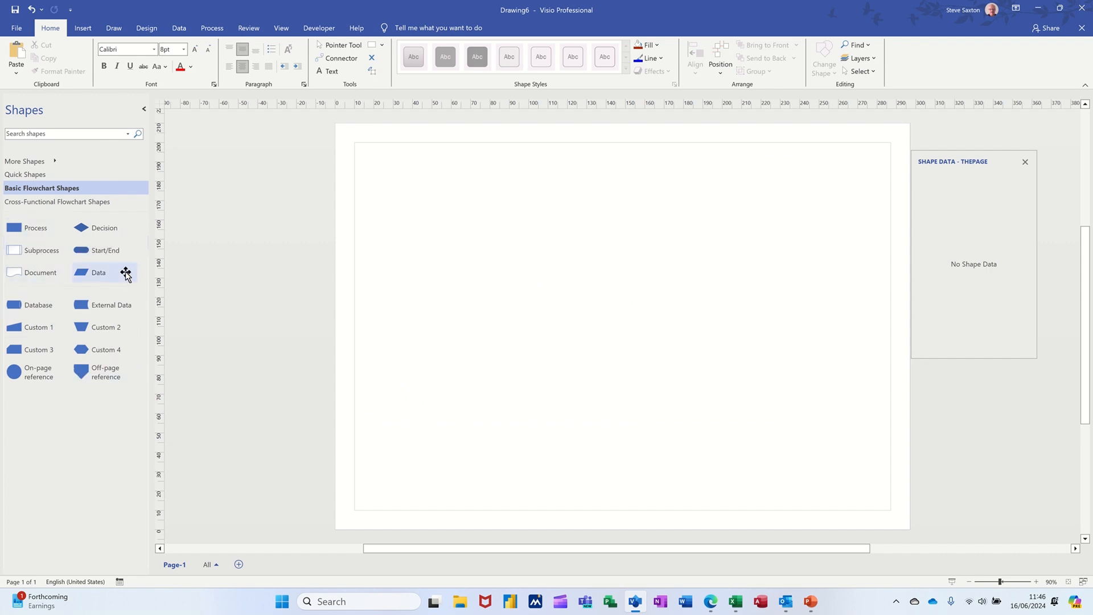
Step: Build a connected vertical flowchart near the page's upper middle: Start/End, Decision, Process, Decision, Process, Start/End
{"action": "left_click_drag", "start_coordinate": [93, 251], "coordinate": [538, 186]}
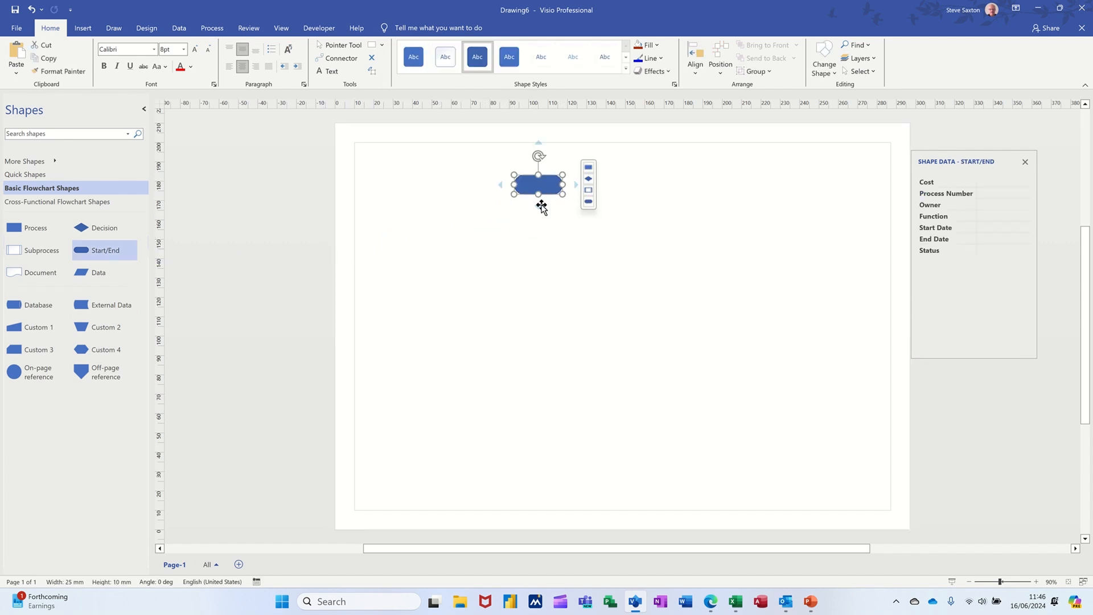
{"action": "mouse_move", "coordinate": [538, 206]}
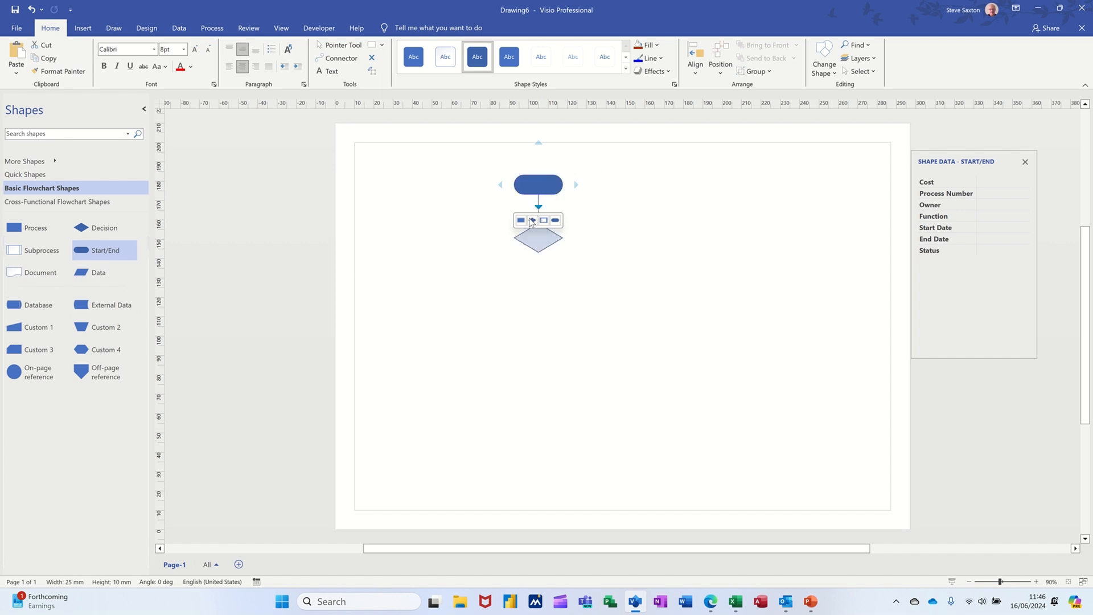
{"action": "left_click", "coordinate": [532, 220]}
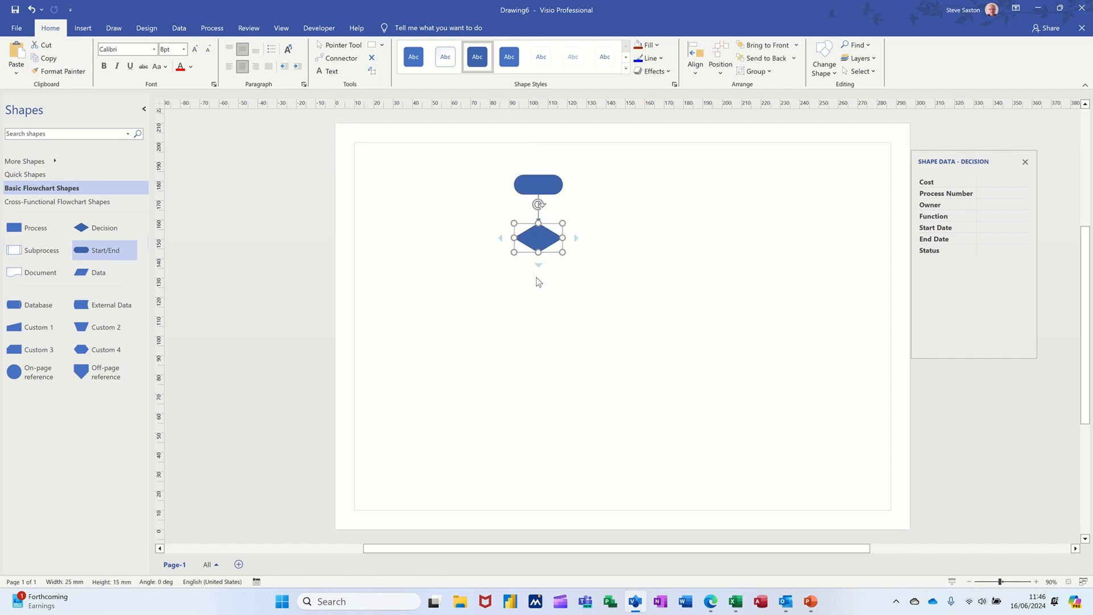
{"action": "left_click", "coordinate": [521, 279]}
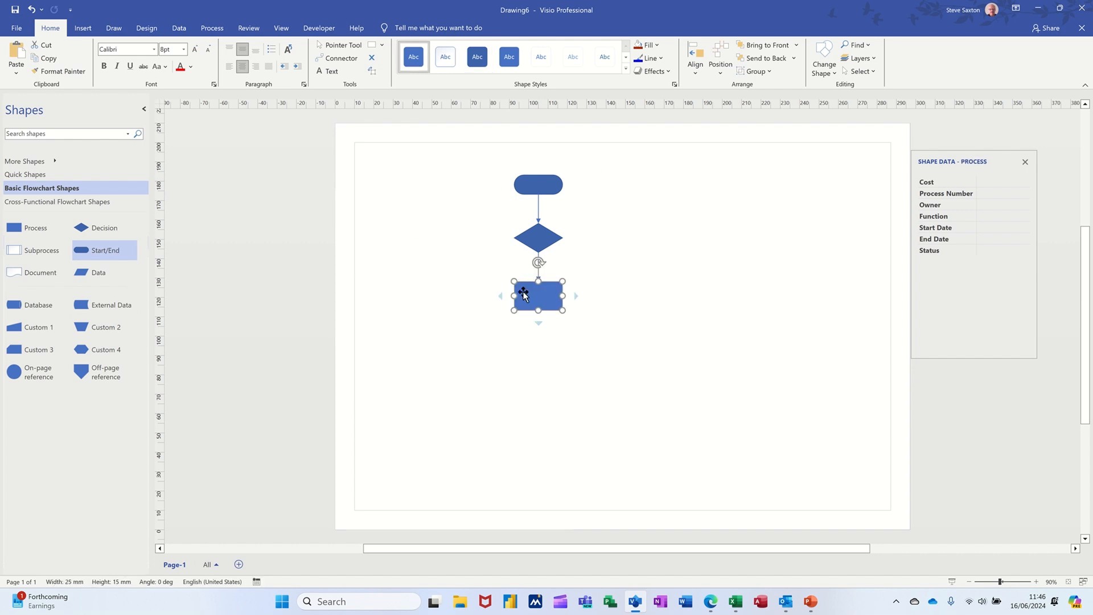
{"action": "mouse_move", "coordinate": [536, 323]}
{"action": "left_click", "coordinate": [533, 336]}
{"action": "mouse_move", "coordinate": [538, 378]}
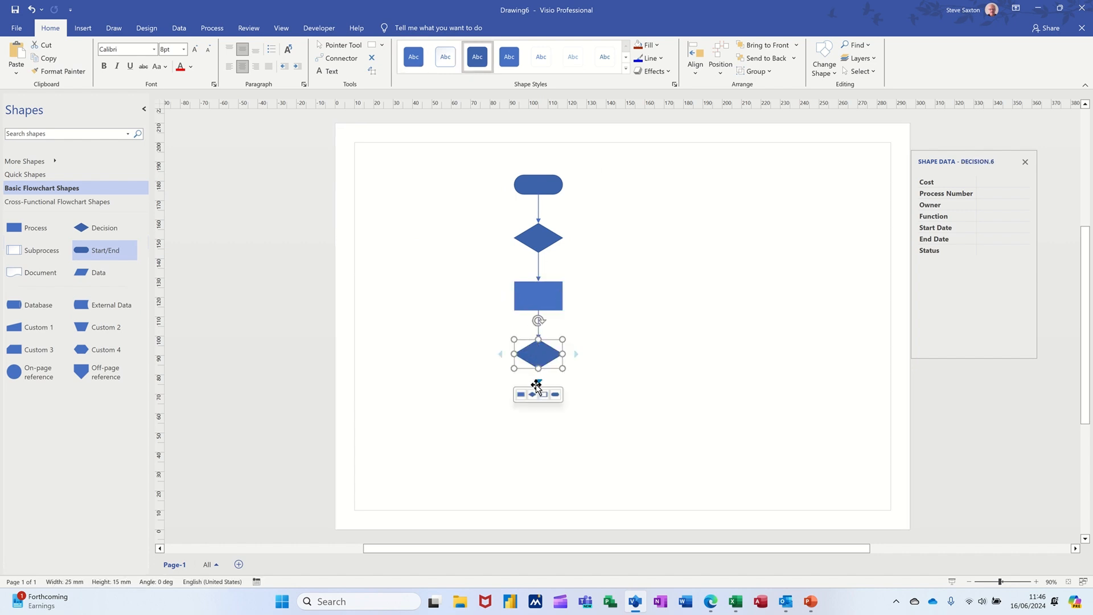
{"action": "left_click", "coordinate": [521, 395]}
{"action": "mouse_move", "coordinate": [538, 439]}
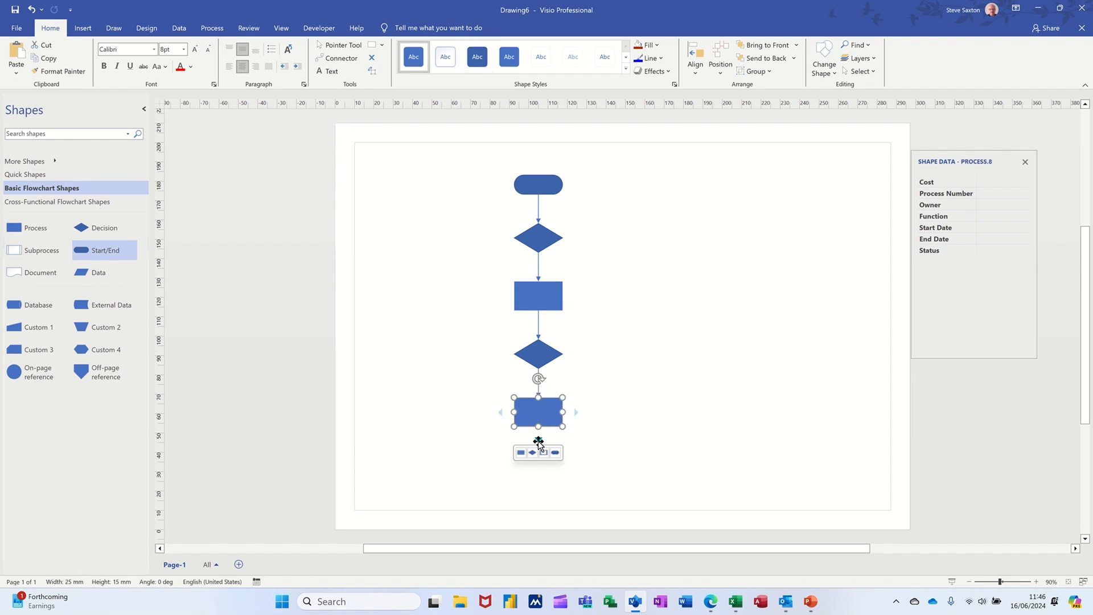
{"action": "left_click", "coordinate": [555, 453]}
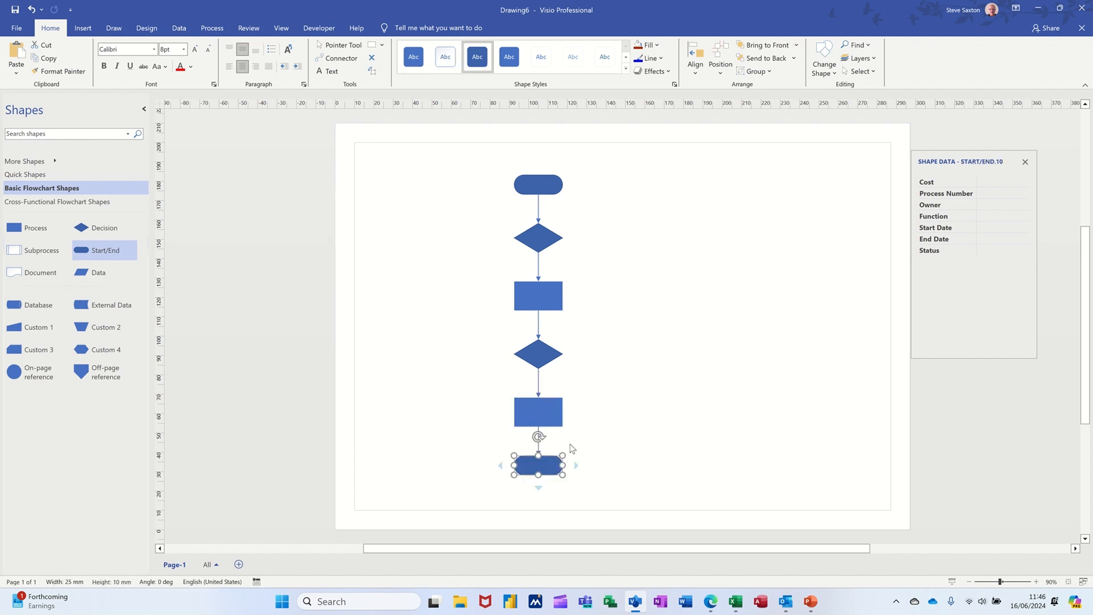
Step: Label the first Start/End shape "edfrewr" and the first decision diamond "erew"
{"action": "left_click", "coordinate": [538, 188]}
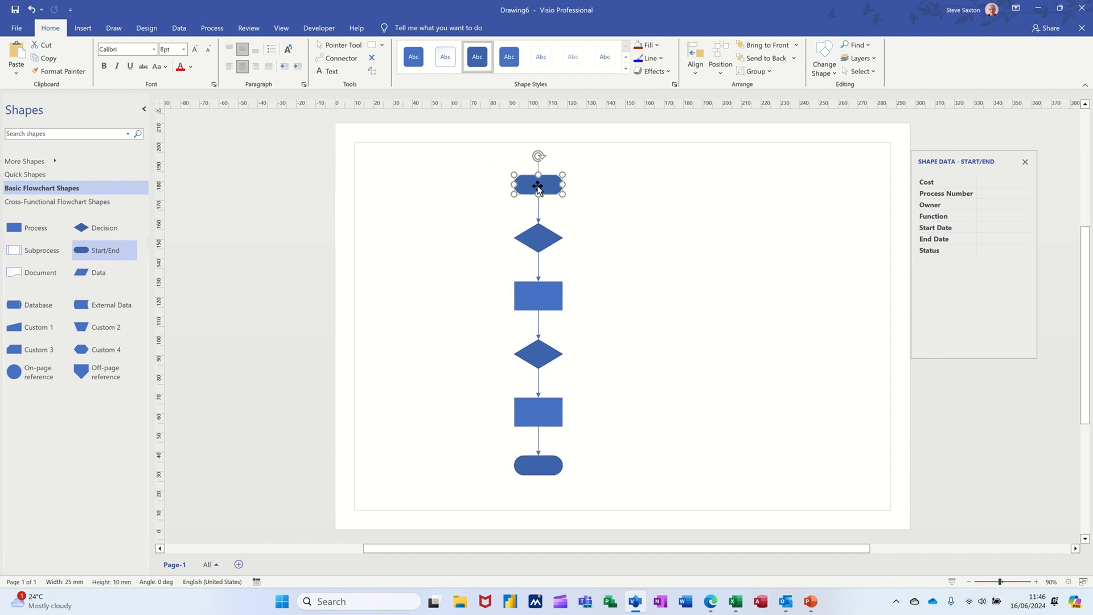
{"action": "double_click", "coordinate": [537, 188]}
{"action": "type", "text": "edfrewr"}
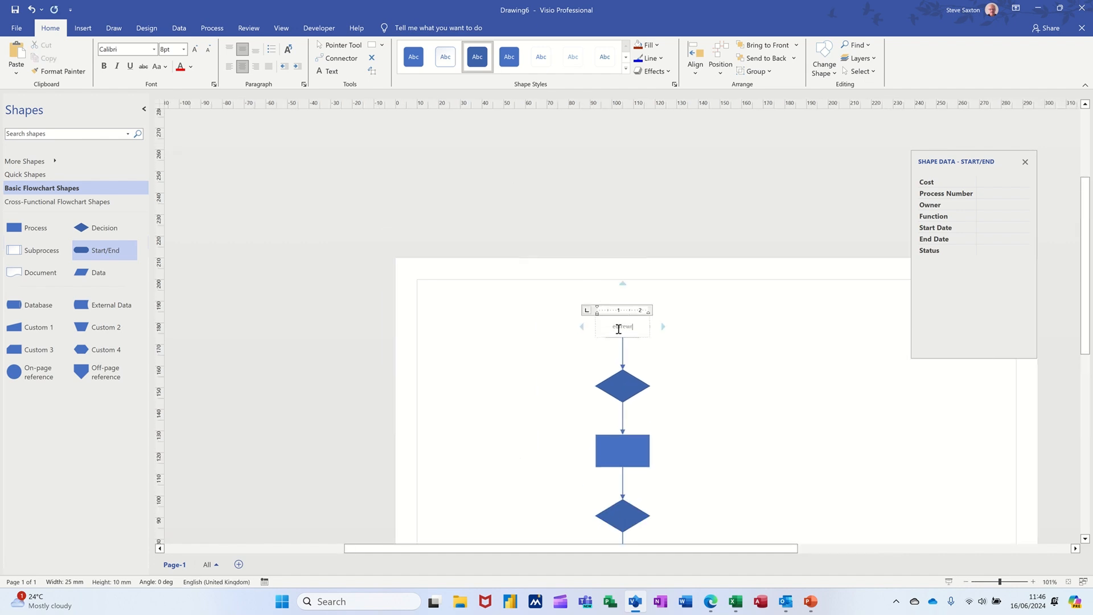
{"action": "left_click", "coordinate": [620, 392]}
{"action": "type", "text": "erew"}
{"action": "left_click", "coordinate": [695, 402]}
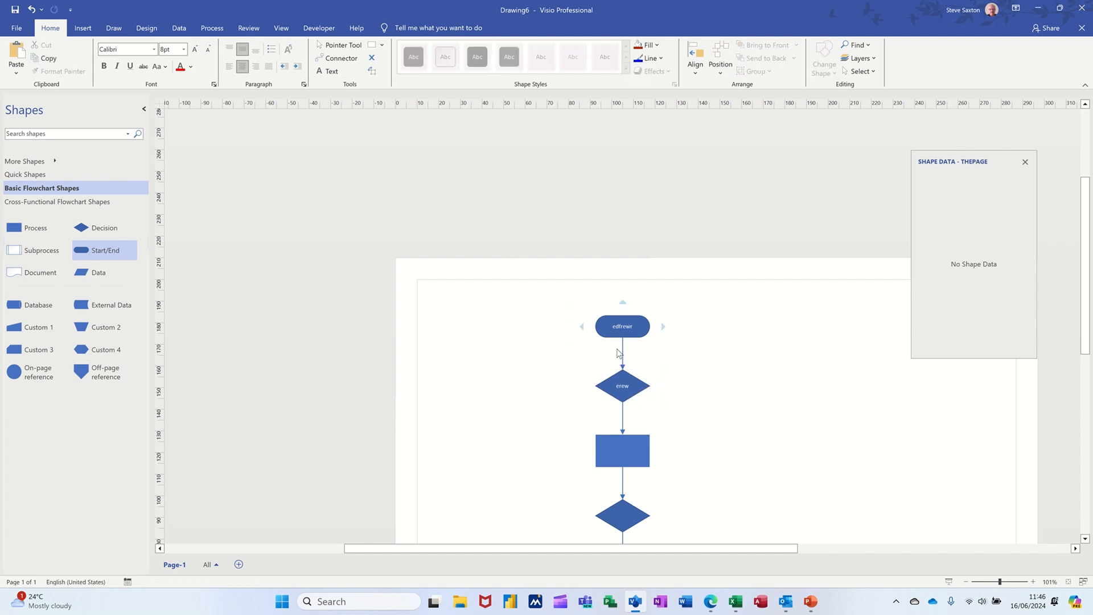
Step: Add a connected Process shape to the right of the first decision and link its top back to the first Start/End shape's right side
{"action": "mouse_move", "coordinate": [656, 391]}
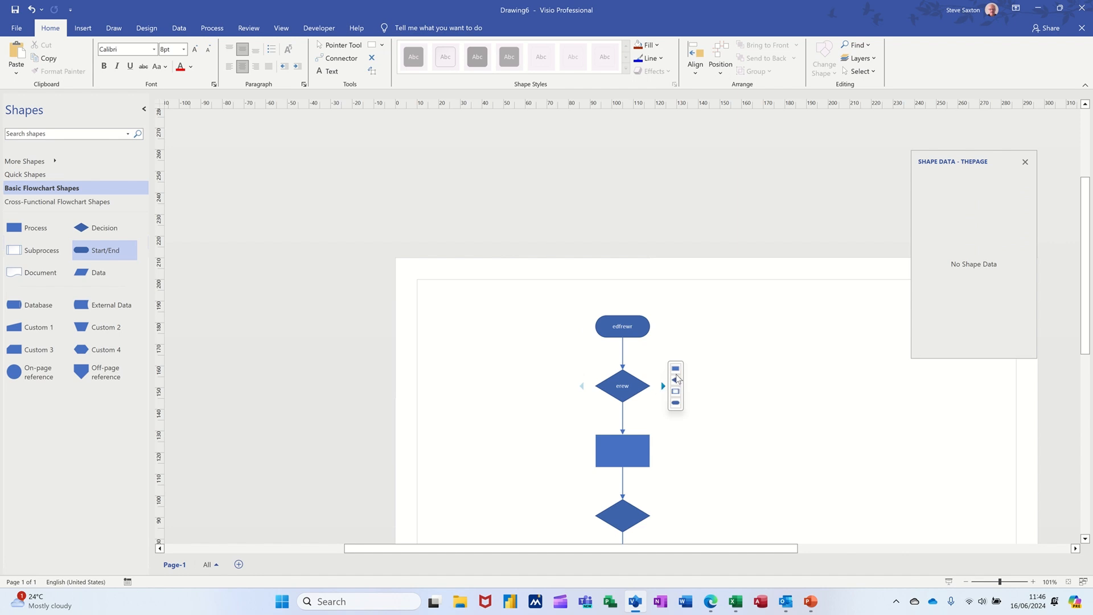
{"action": "left_click", "coordinate": [676, 369]}
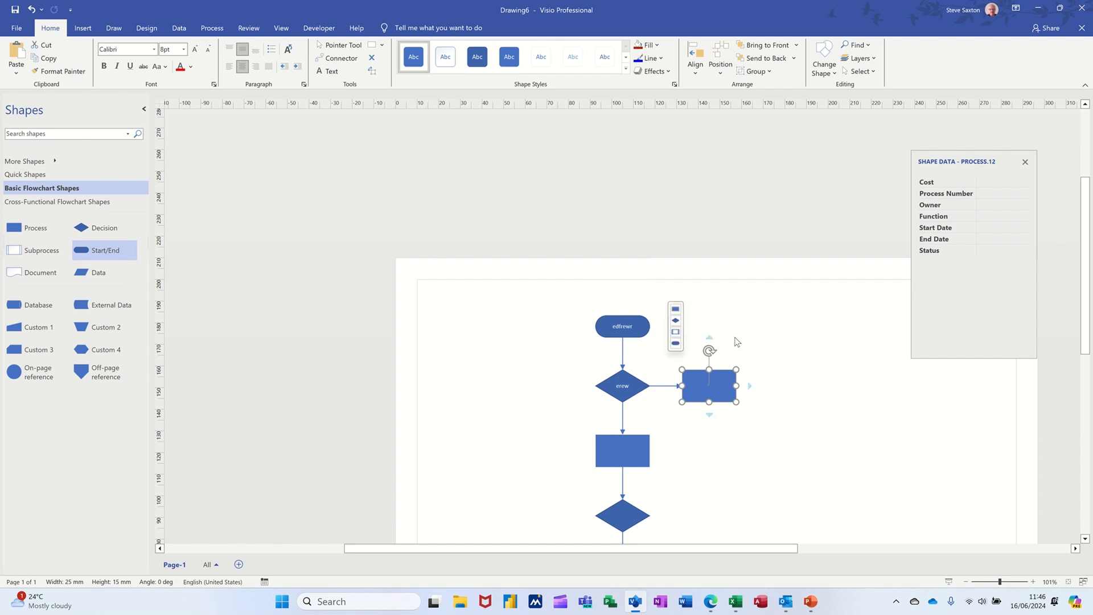
{"action": "left_click", "coordinate": [339, 58]}
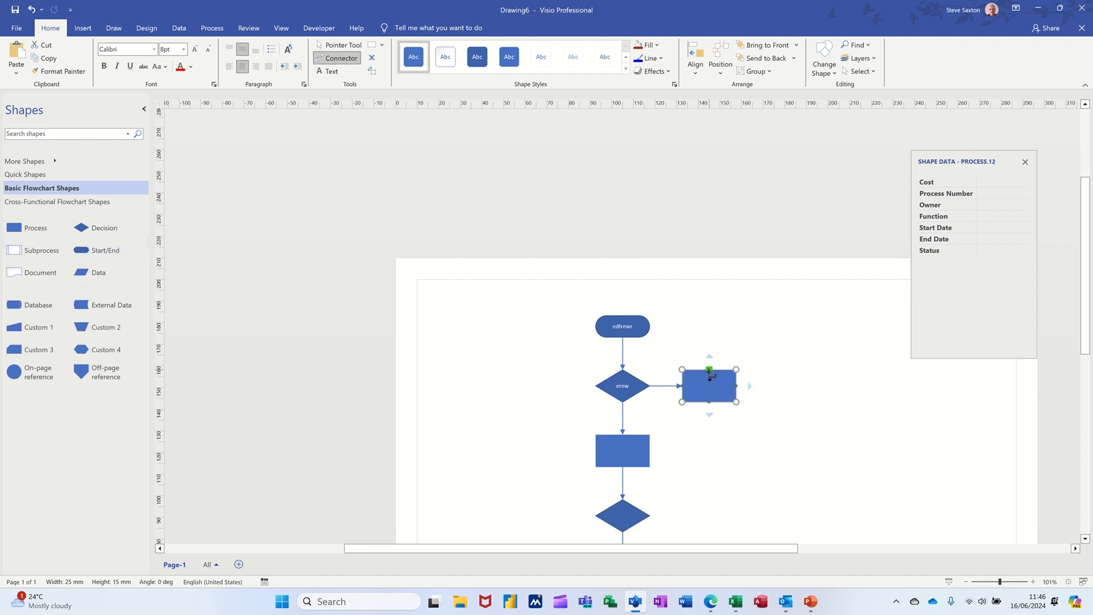
{"action": "left_click_drag", "start_coordinate": [709, 370], "coordinate": [650, 327]}
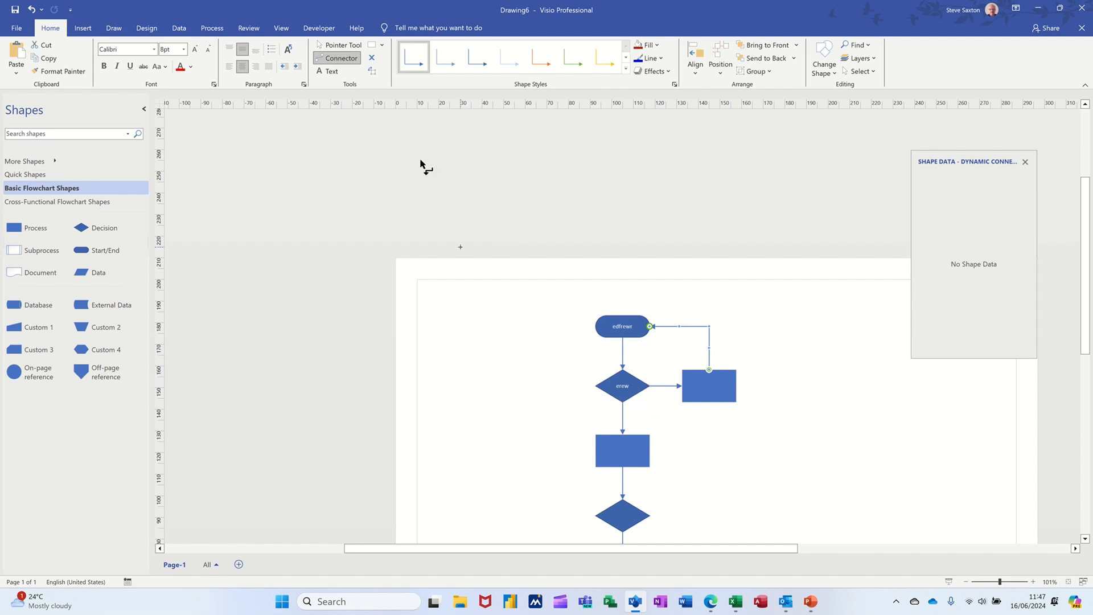
{"action": "key", "text": "ctrl+1"}
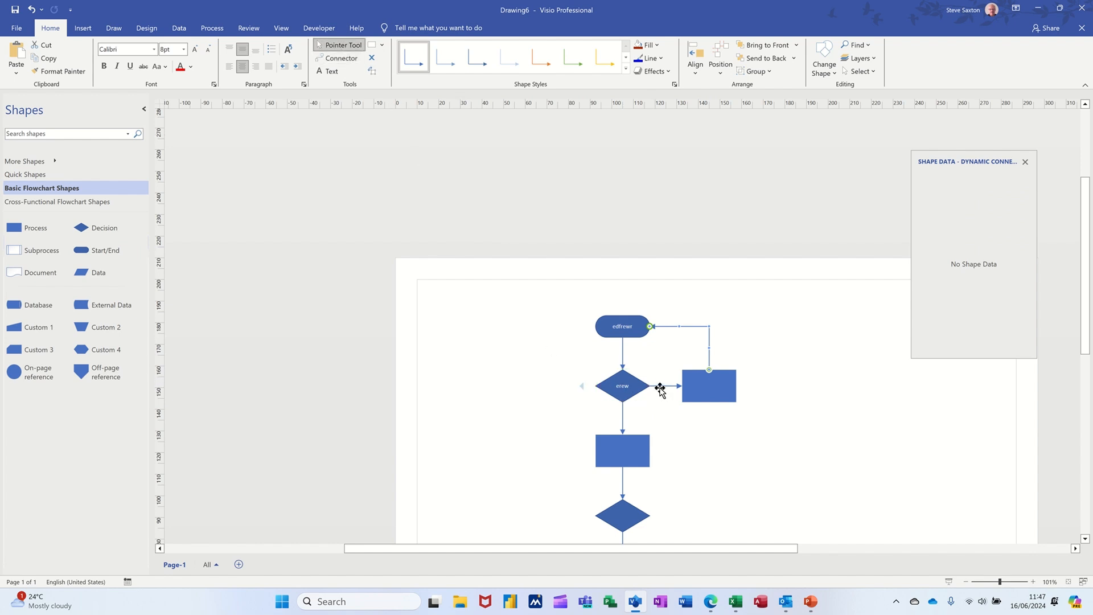
Step: Label the first decision's connector to the side process "No" and its downward connector "Yes"
{"action": "double_click", "coordinate": [660, 387]}
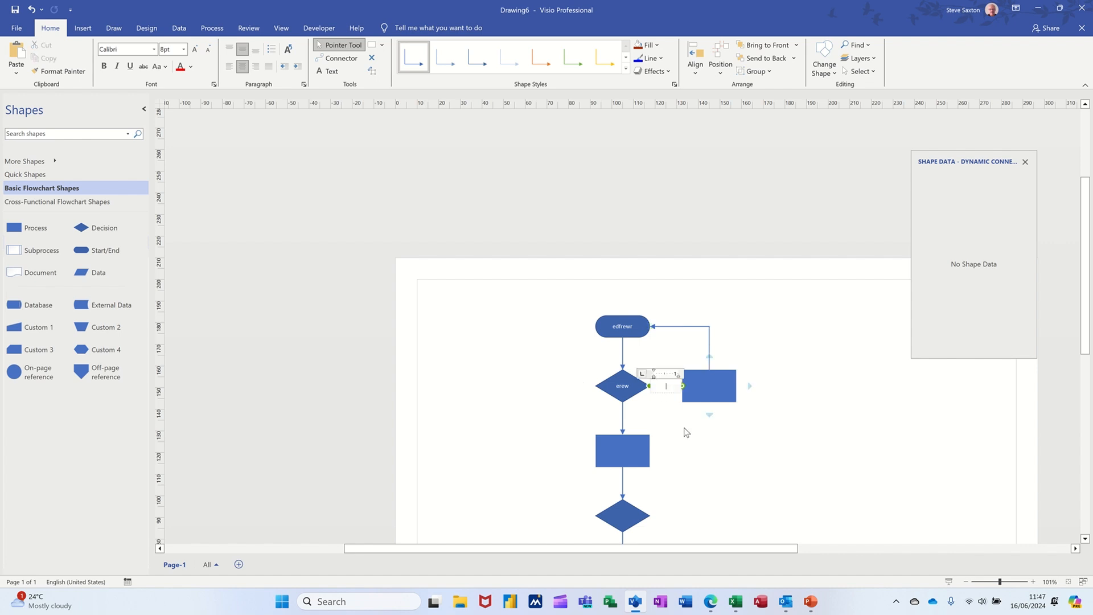
{"action": "type", "text": "No"}
{"action": "key", "text": "Escape"}
{"action": "double_click", "coordinate": [621, 417]}
{"action": "type", "text": "Y"}
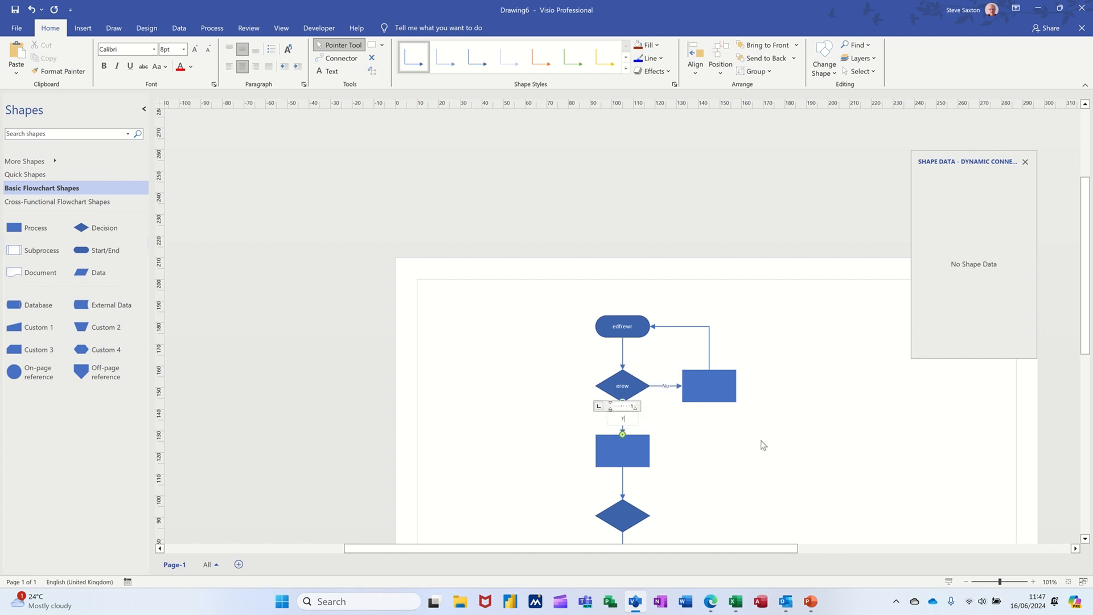
{"action": "left_click", "coordinate": [550, 349]}
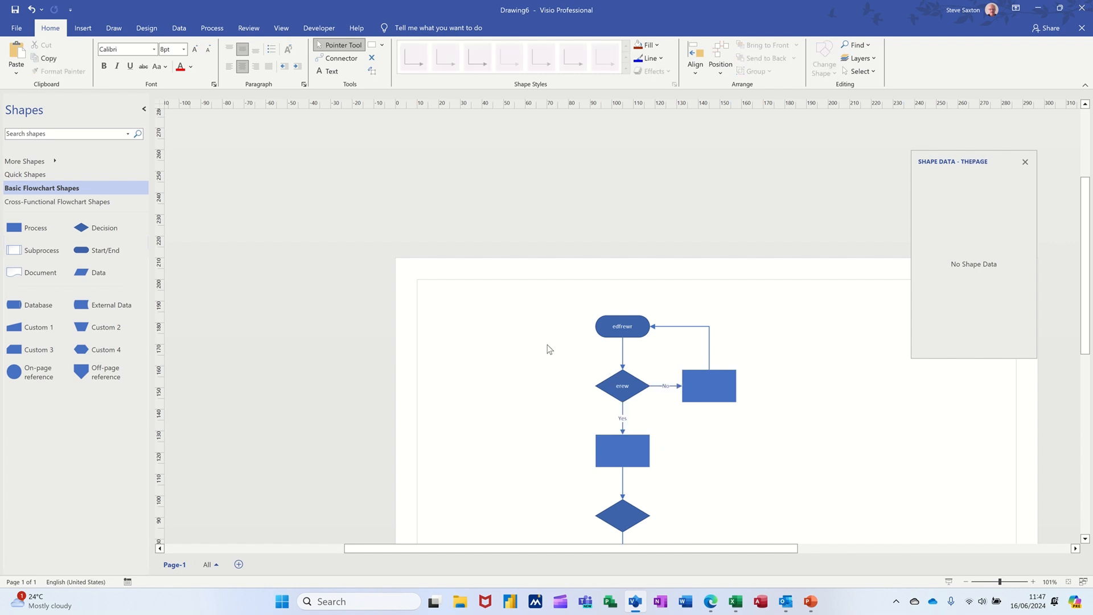
Step: Apply the theme with dark teal process boxes and red decision and Start/End shapes to the flowchart
{"action": "scroll", "coordinate": [546, 399], "scroll_direction": "down", "scroll_amount": 3}
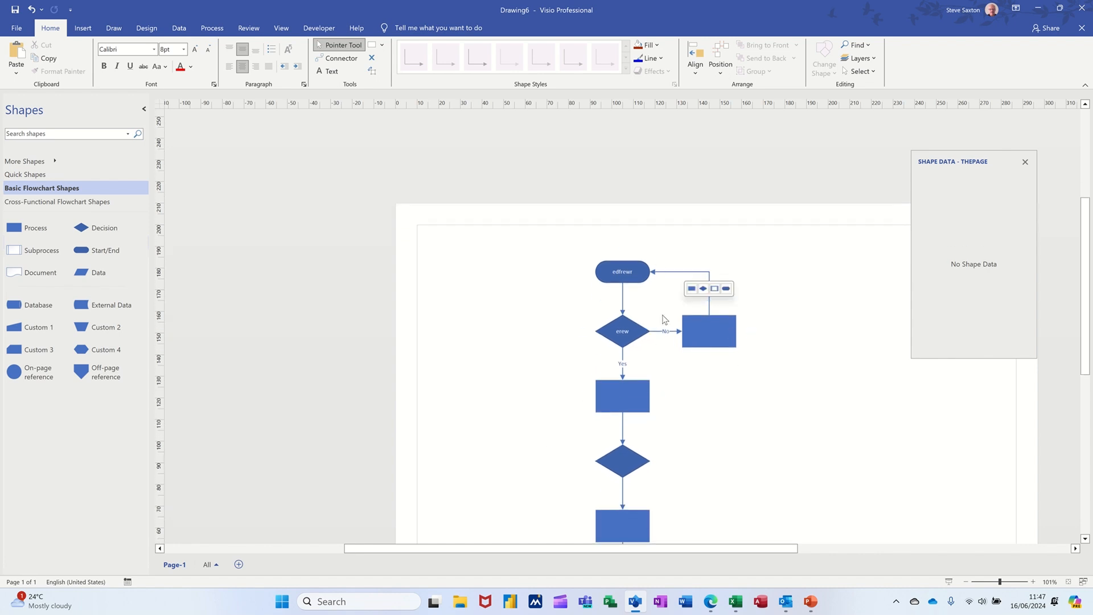
{"action": "scroll", "coordinate": [542, 349], "scroll_direction": "down", "scroll_amount": 5}
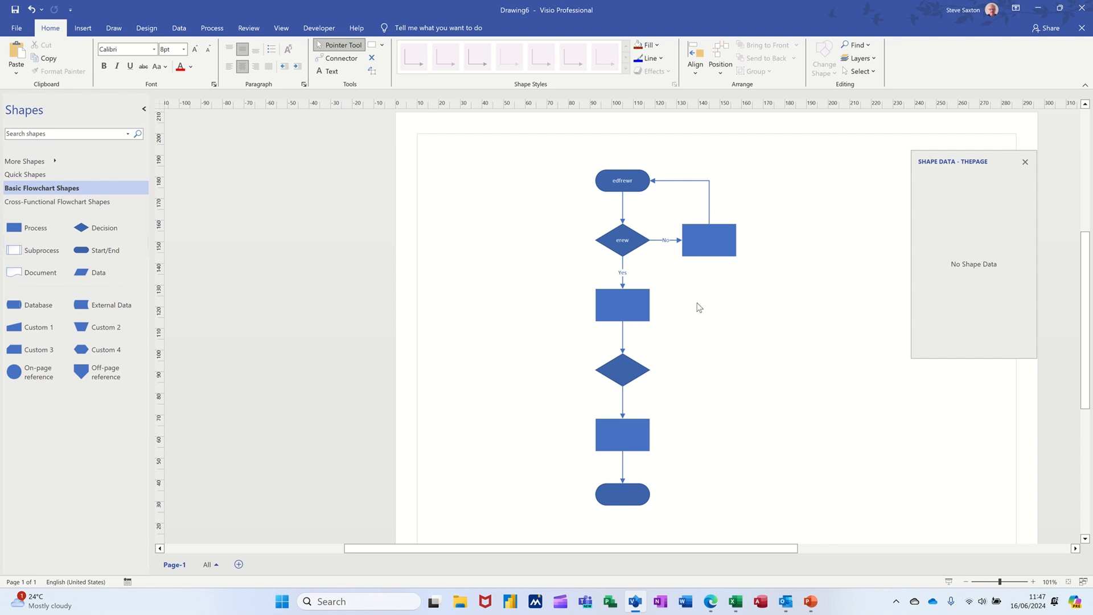
{"action": "left_click", "coordinate": [147, 29]}
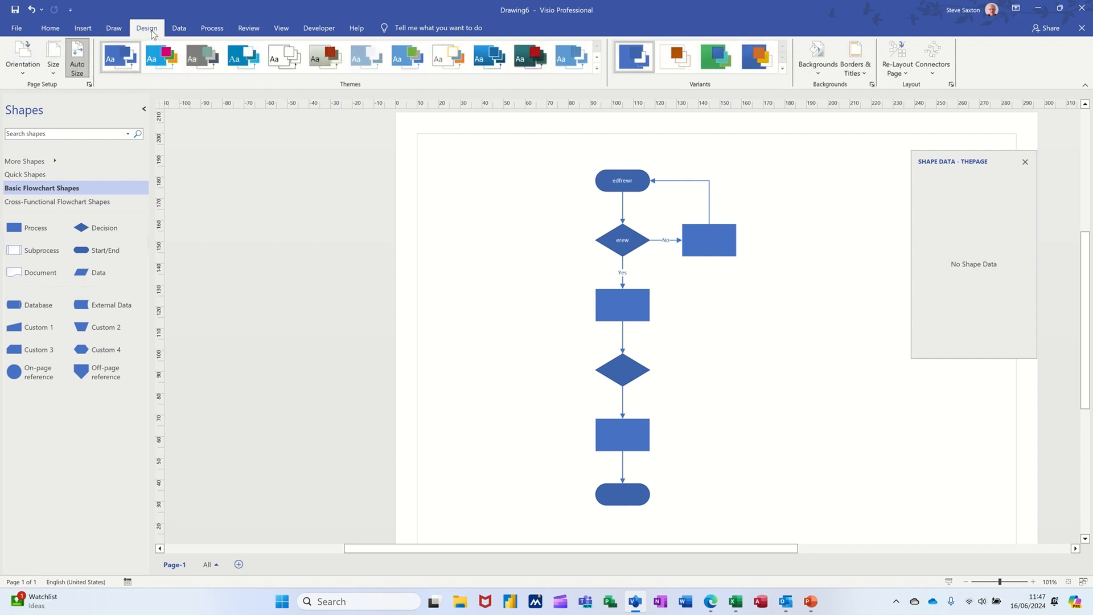
{"action": "left_click", "coordinate": [515, 55]}
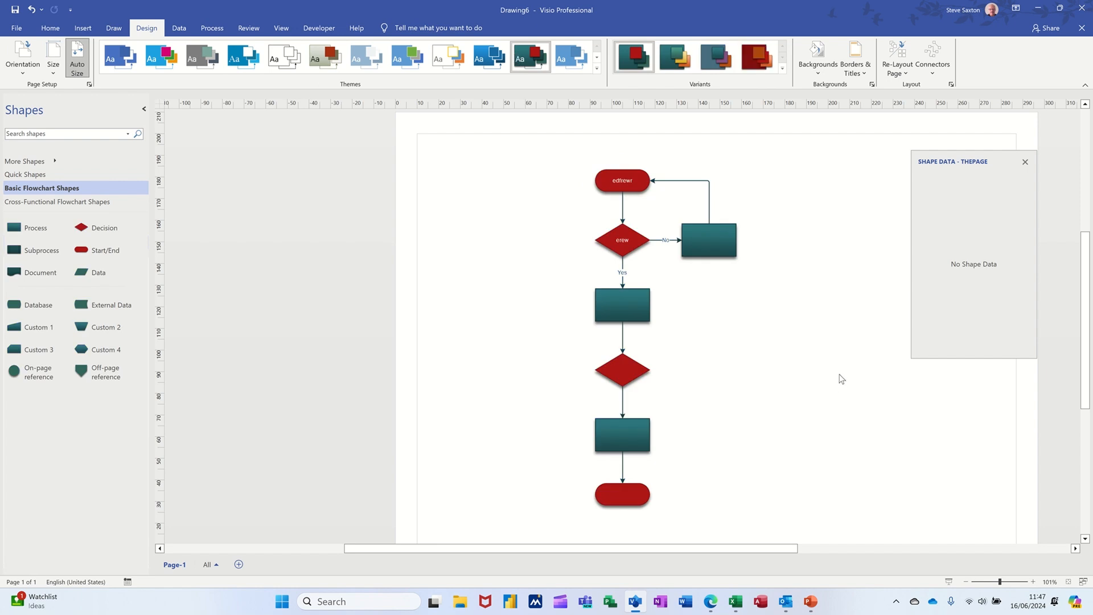